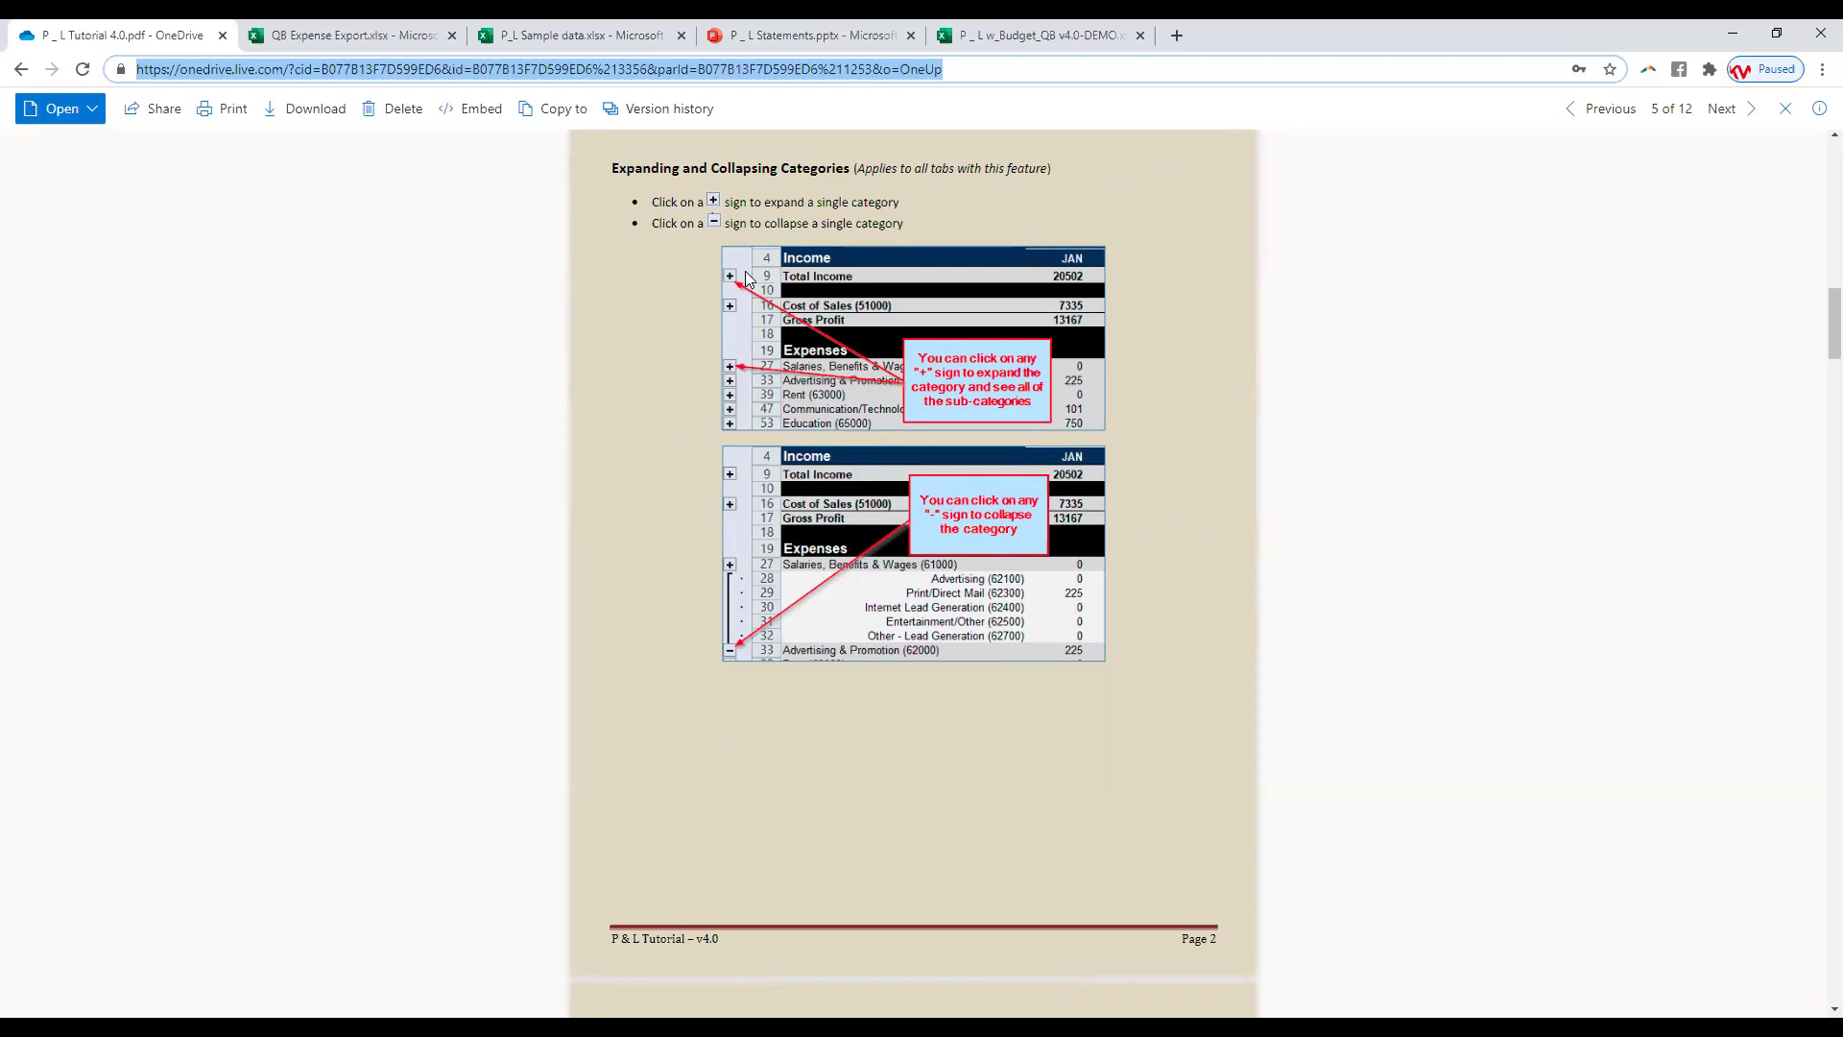
Step: Read the tutorial pages on expanding categories and entering data, and switch to the P _ L w_Budget_QB v4.0-DEMO workbook
{"action": "scroll", "coordinate": [745, 271], "scroll_direction": "down", "scroll_amount": 7}
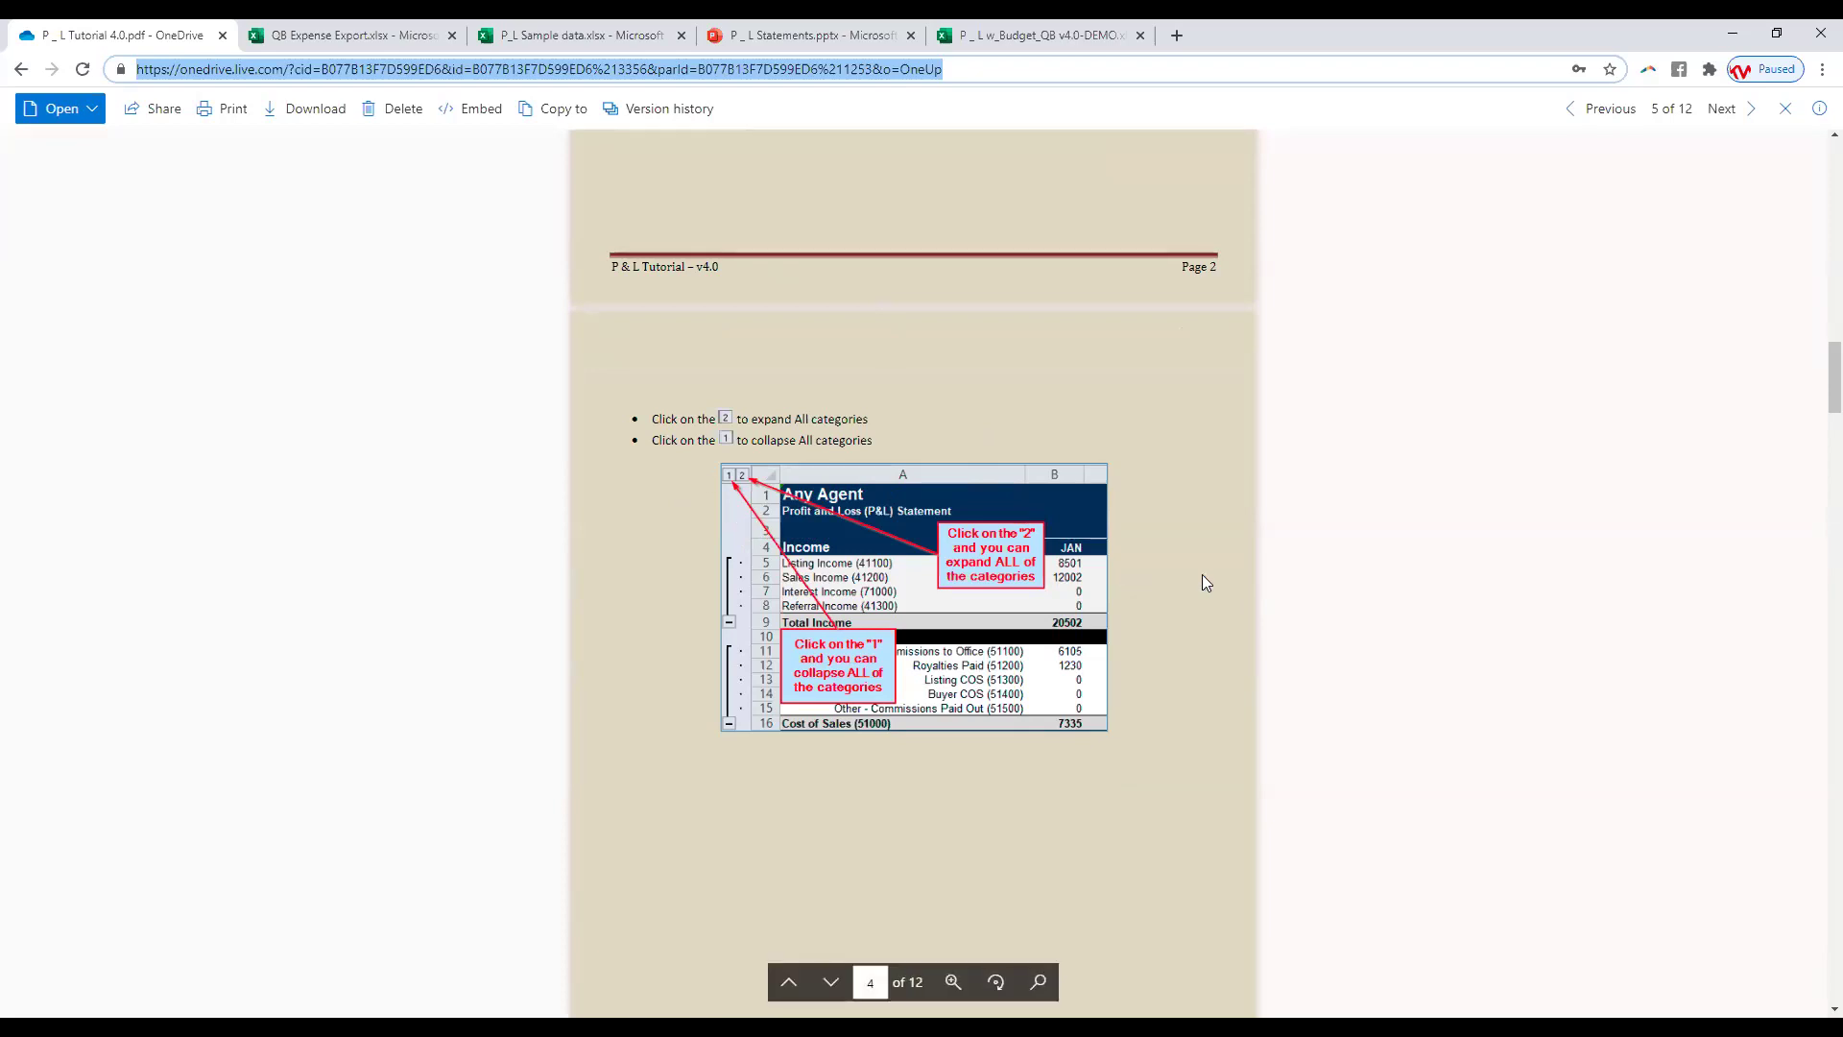
{"action": "scroll", "coordinate": [1202, 574], "scroll_direction": "down", "scroll_amount": 6}
{"action": "scroll", "coordinate": [1202, 576], "scroll_direction": "down", "scroll_amount": 4}
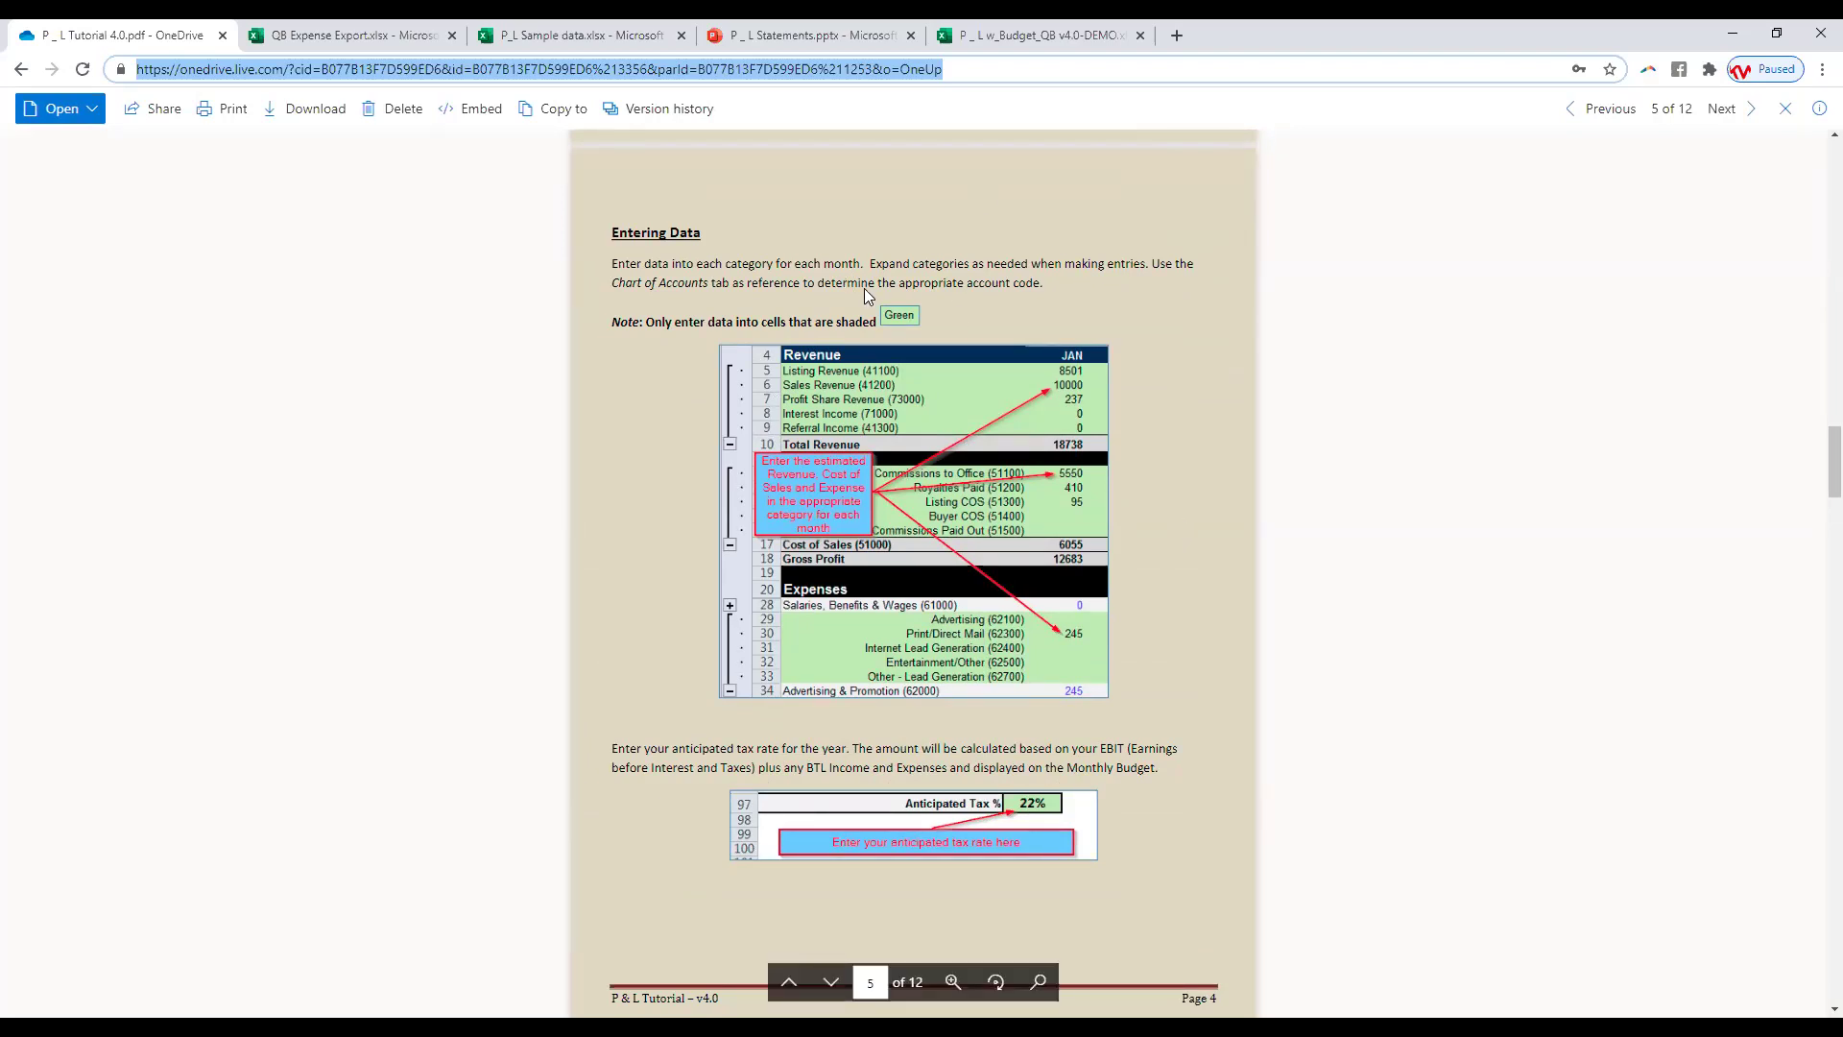
{"action": "left_click", "coordinate": [1046, 35]}
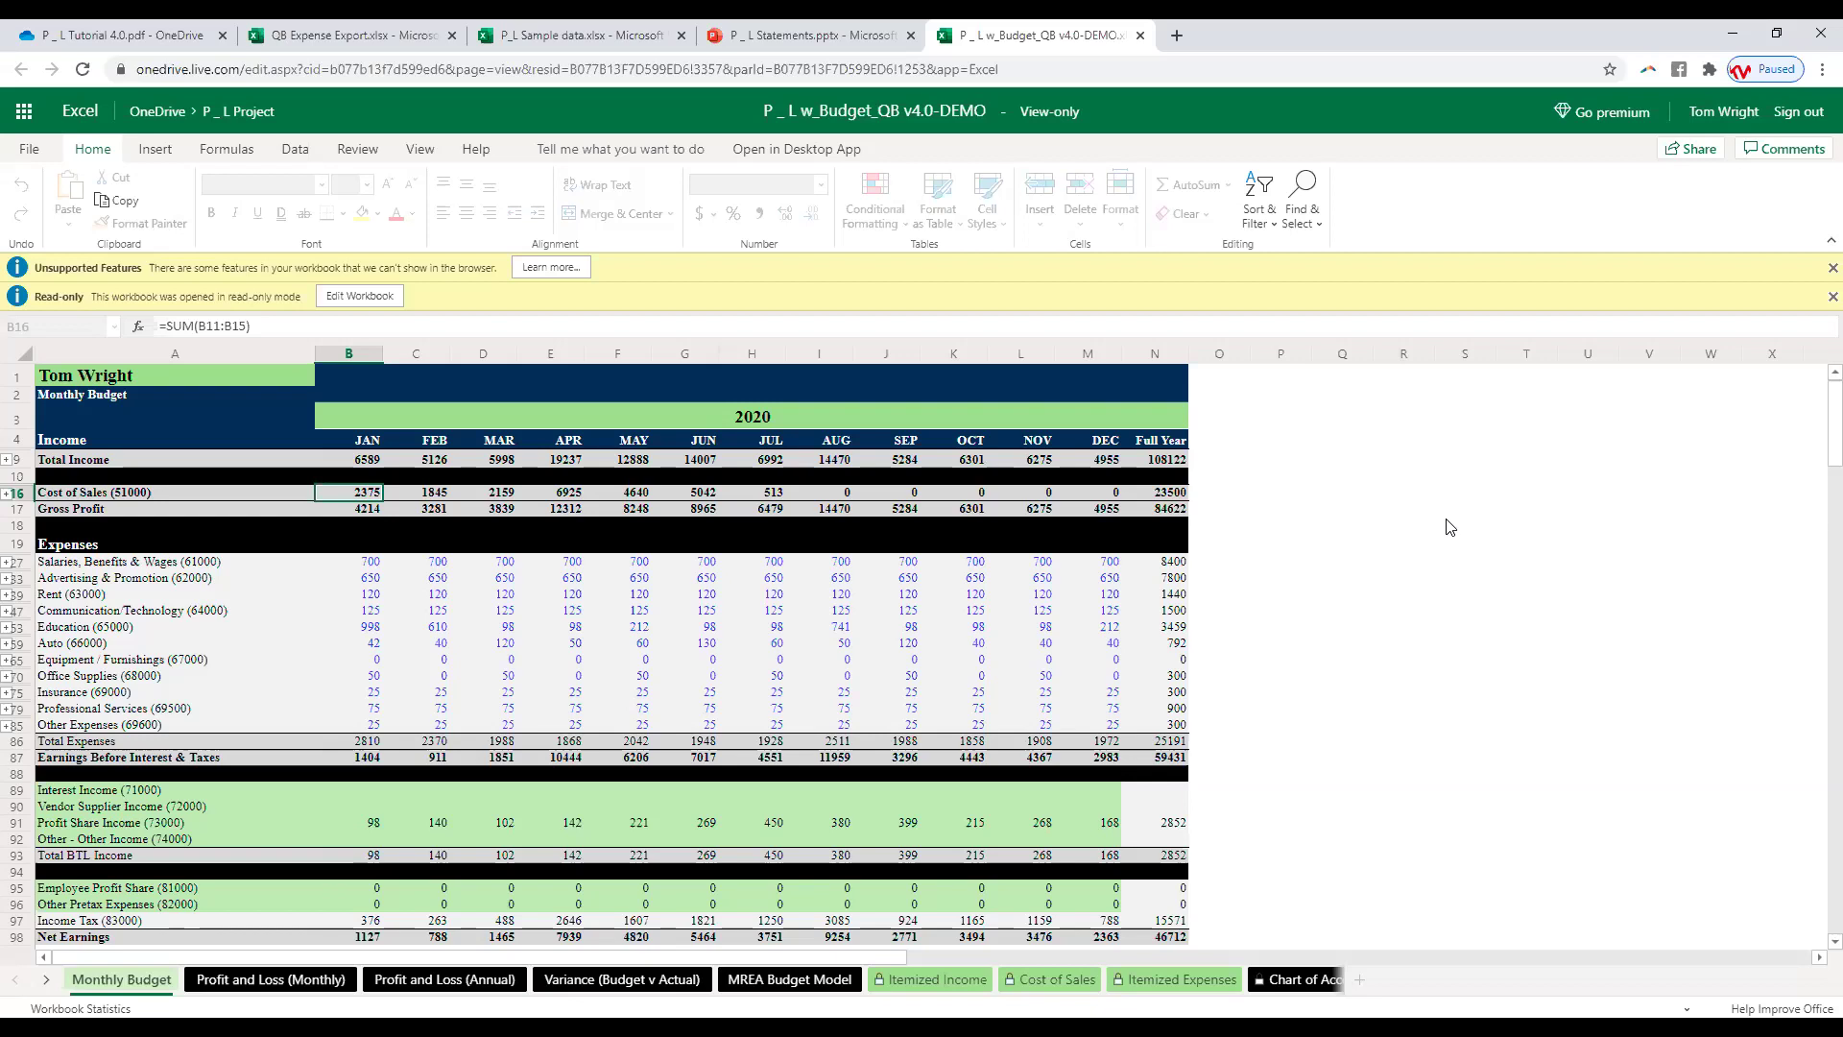
{"action": "left_click", "coordinate": [365, 297]}
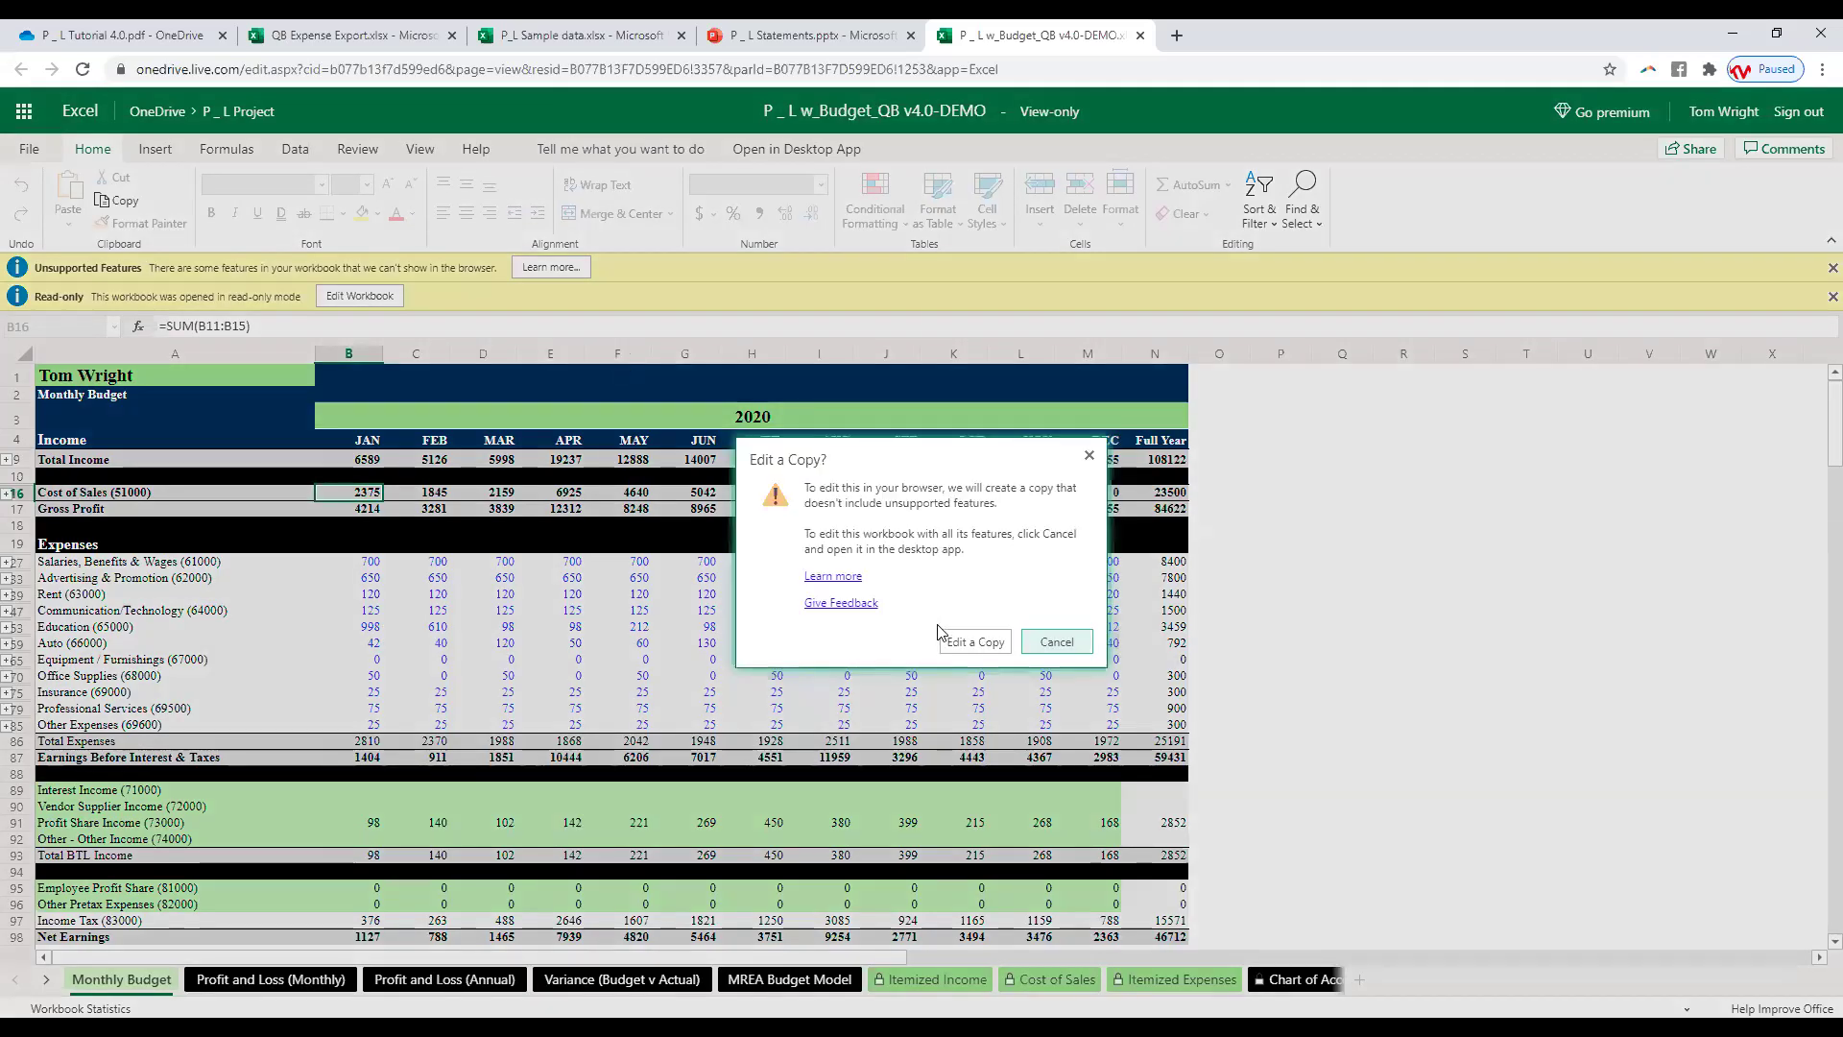
{"action": "left_click", "coordinate": [950, 639]}
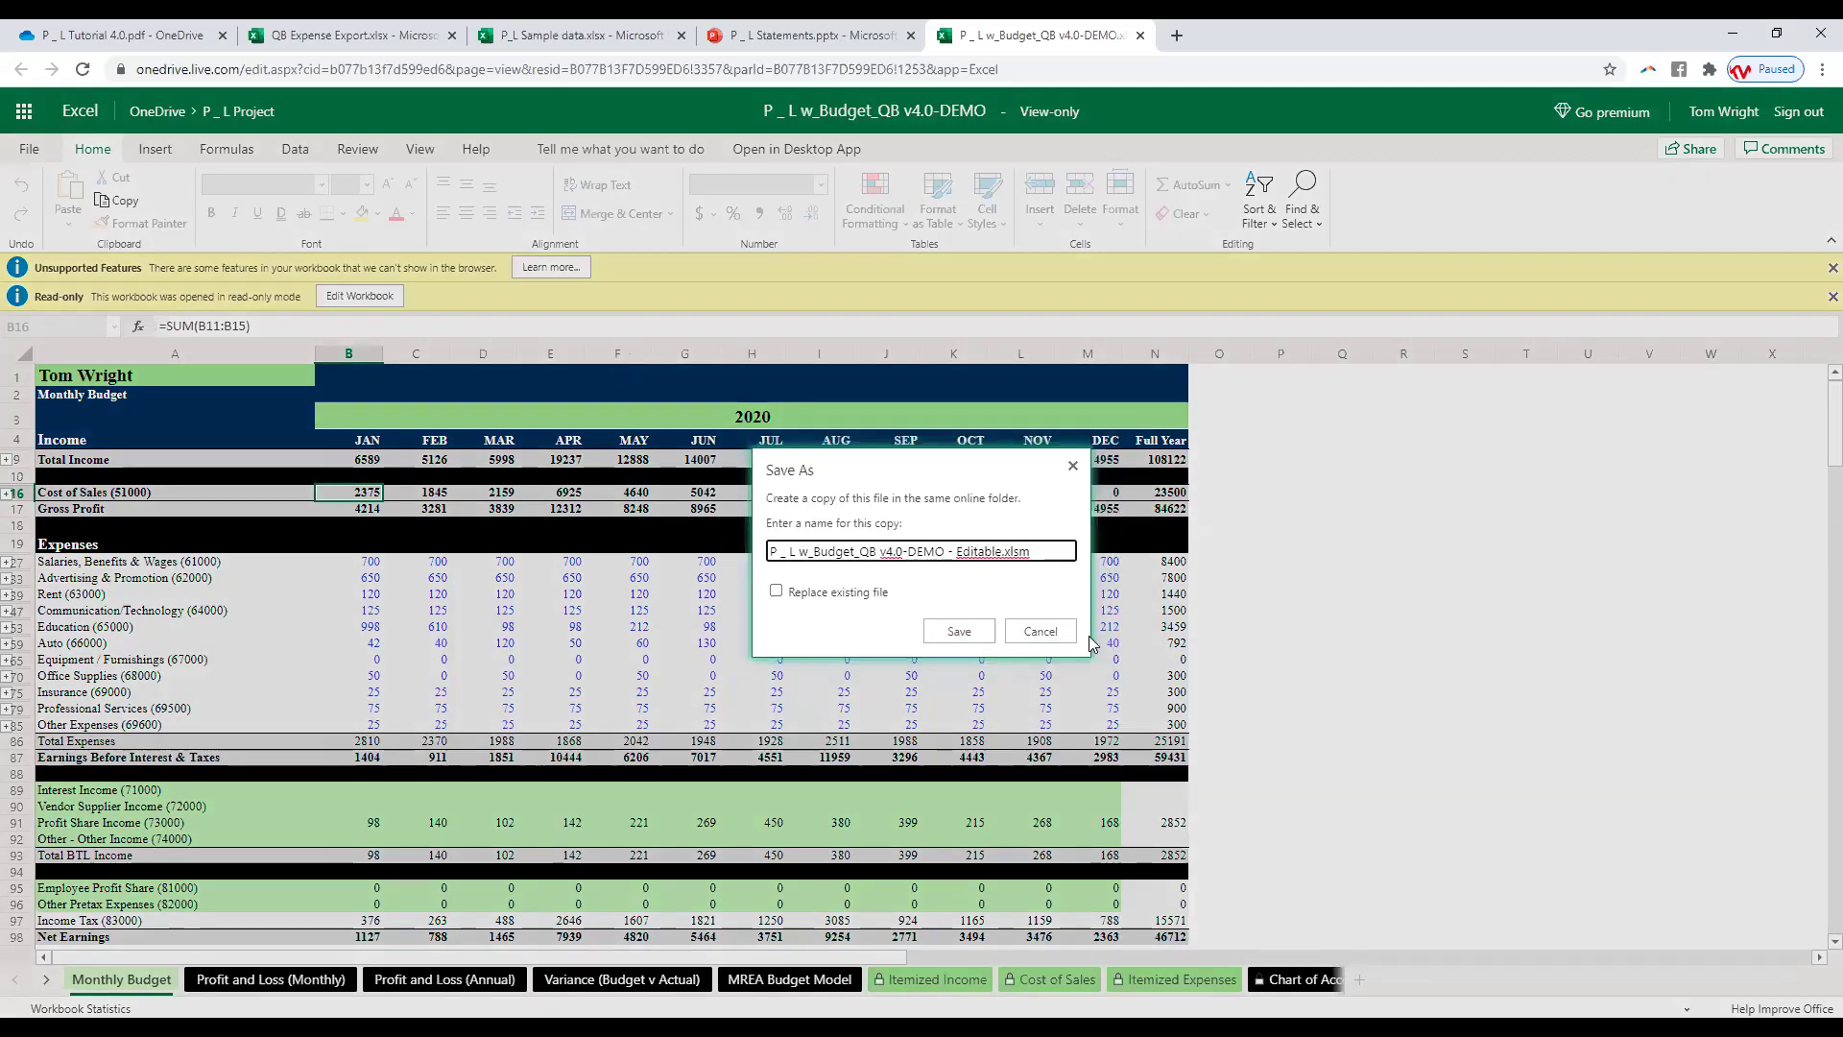
{"action": "left_click", "coordinate": [1045, 632]}
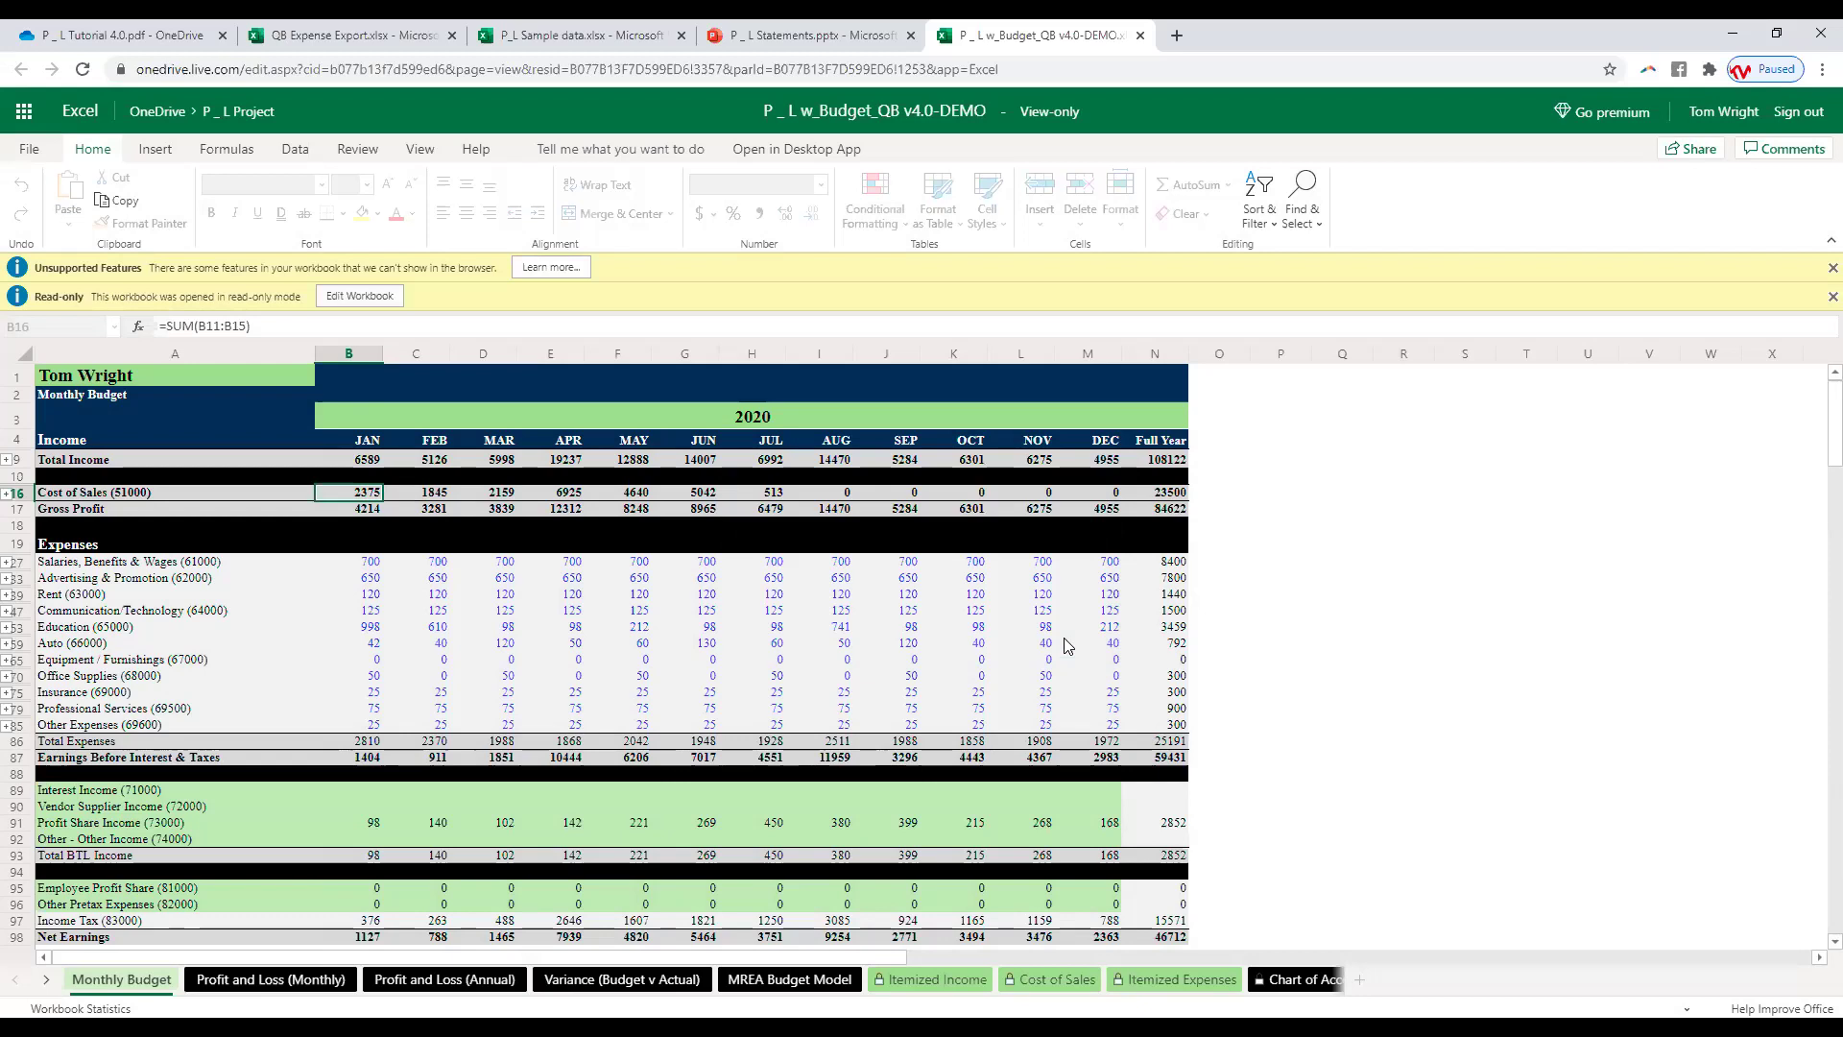
{"action": "left_click", "coordinate": [1365, 478]}
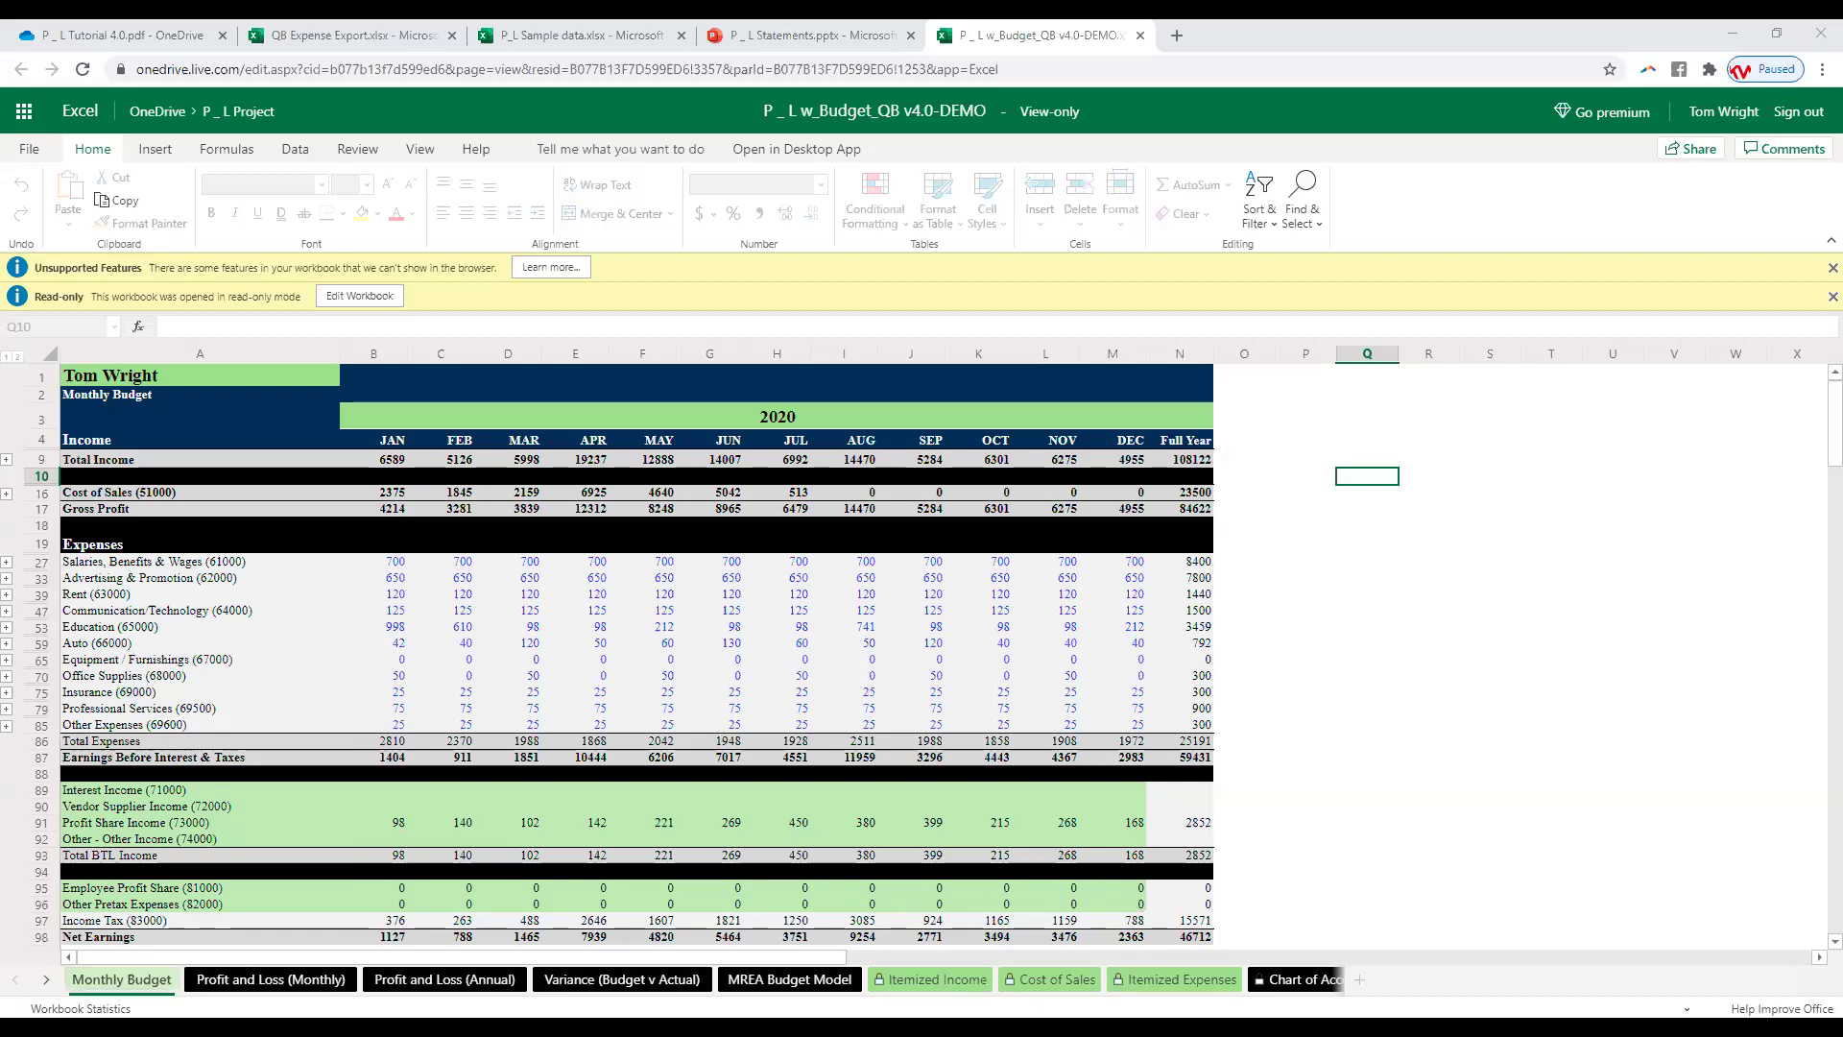
{"action": "left_click", "coordinate": [1716, 863]}
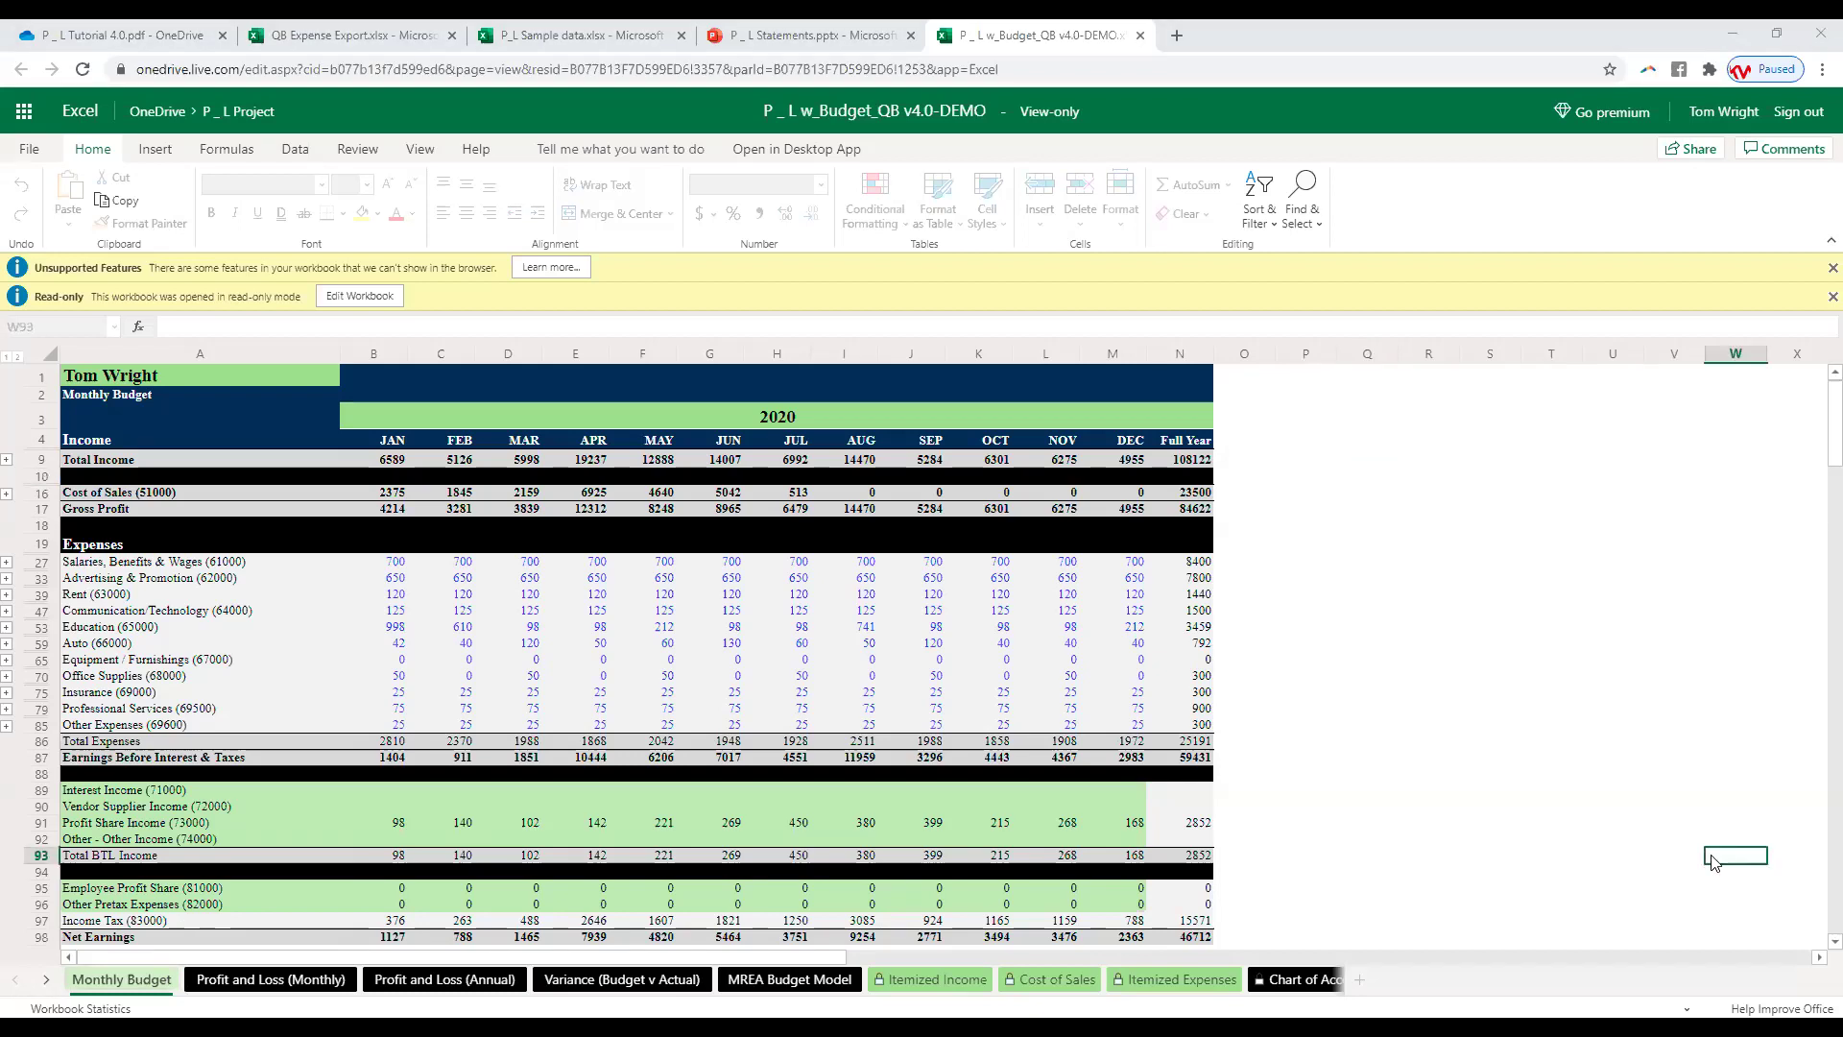
Step: Examine the income account codes on the Chart of Accounts sheet, selecting the Residential Income code
{"action": "left_click", "coordinate": [1311, 981]}
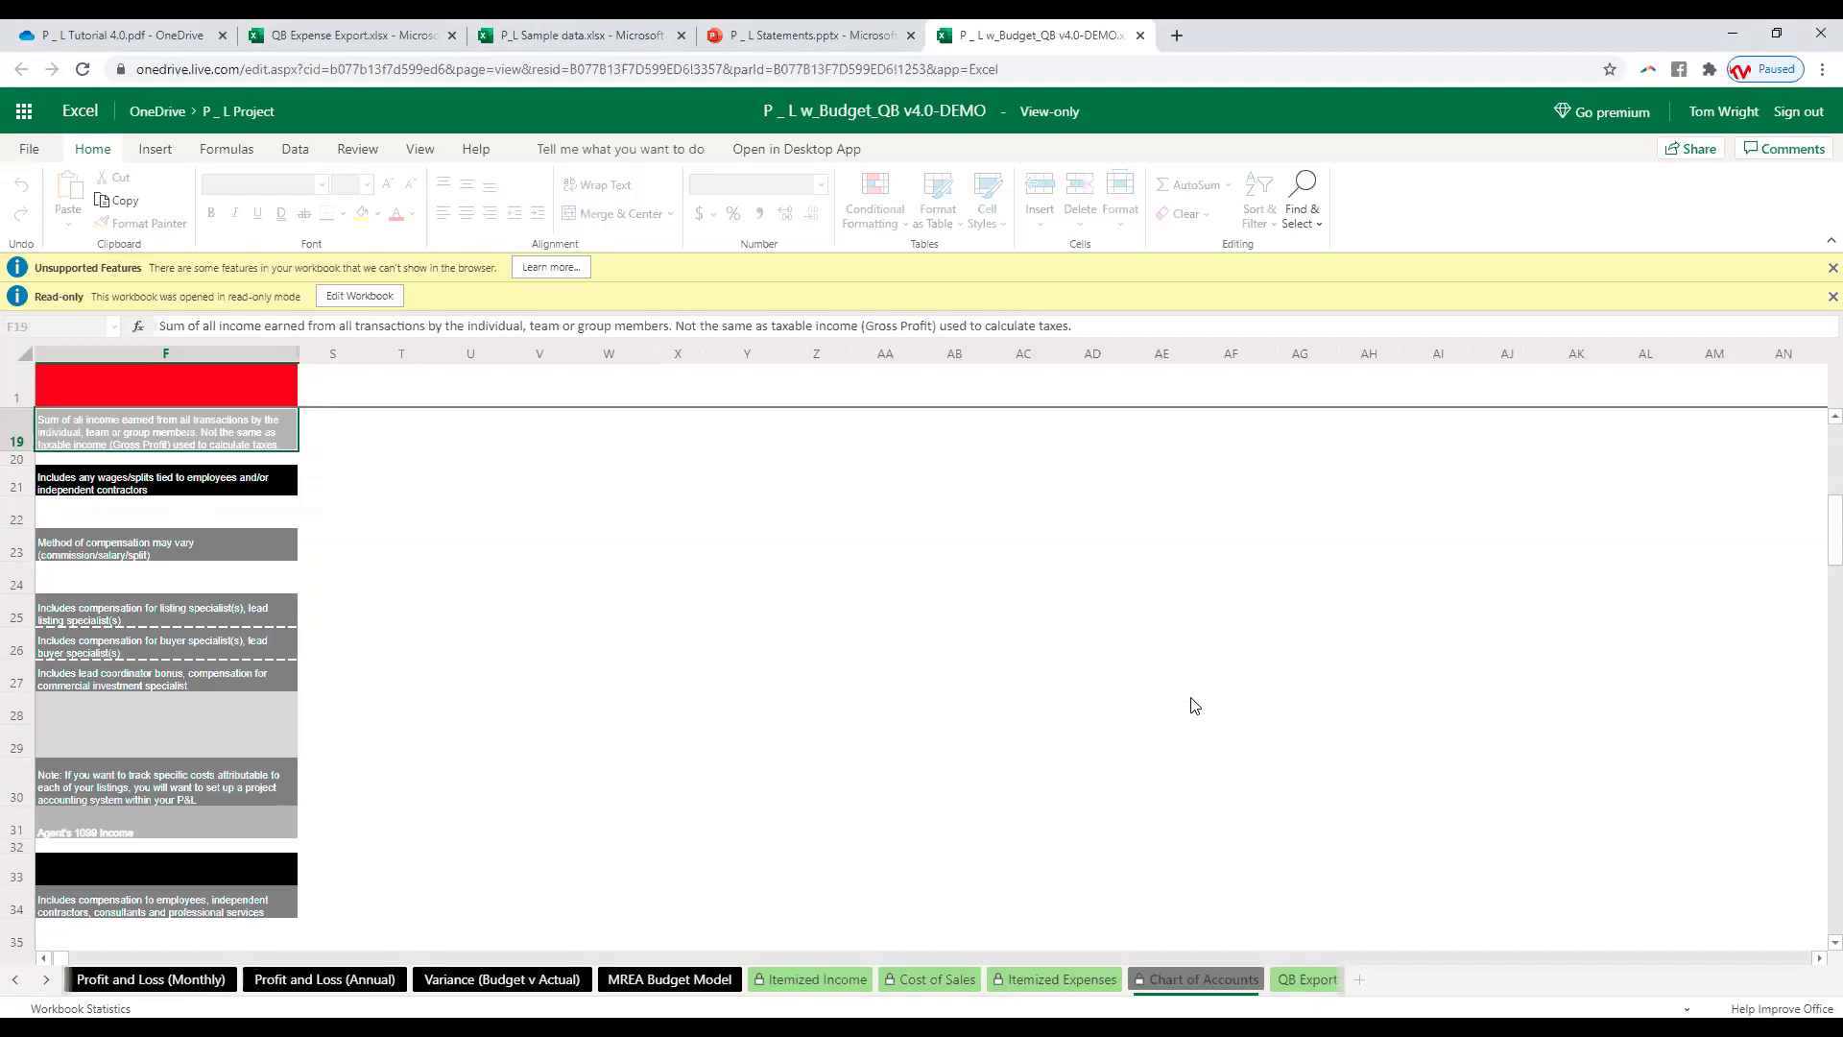
{"action": "left_click", "coordinate": [45, 958]}
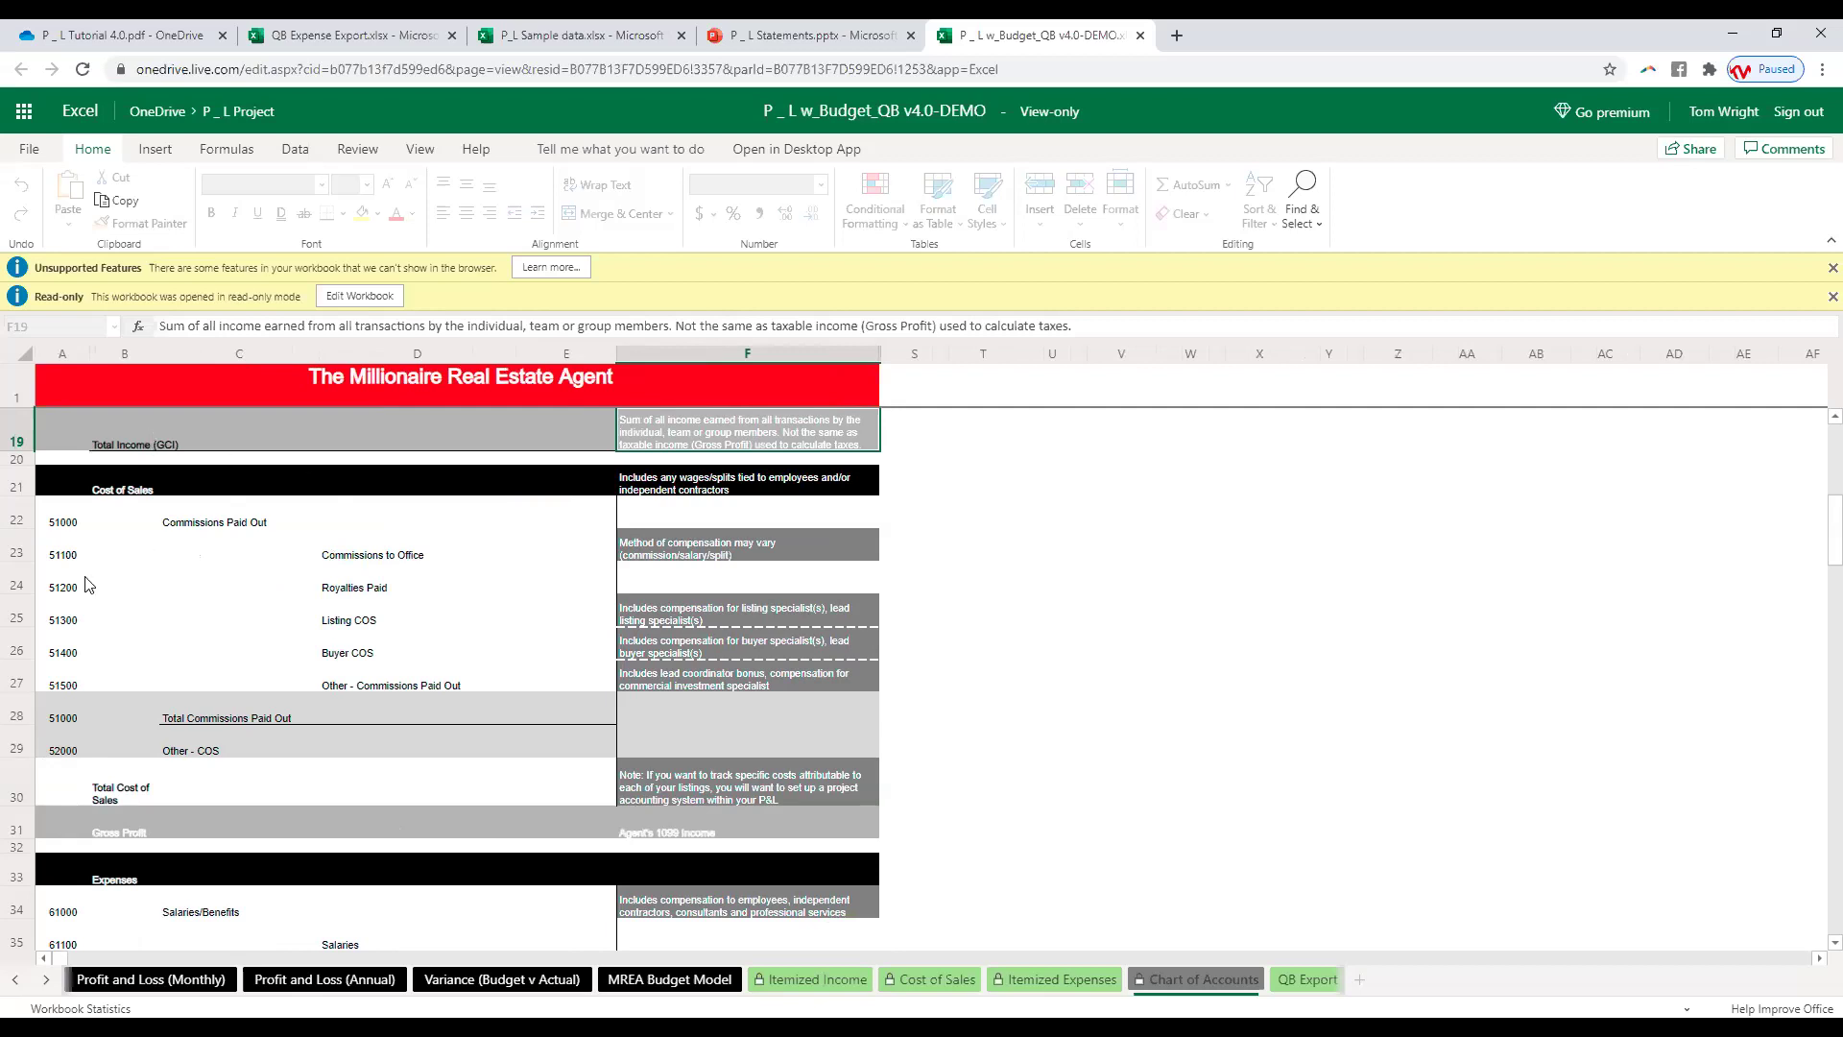
{"action": "scroll", "coordinate": [219, 576], "scroll_direction": "up", "scroll_amount": 5}
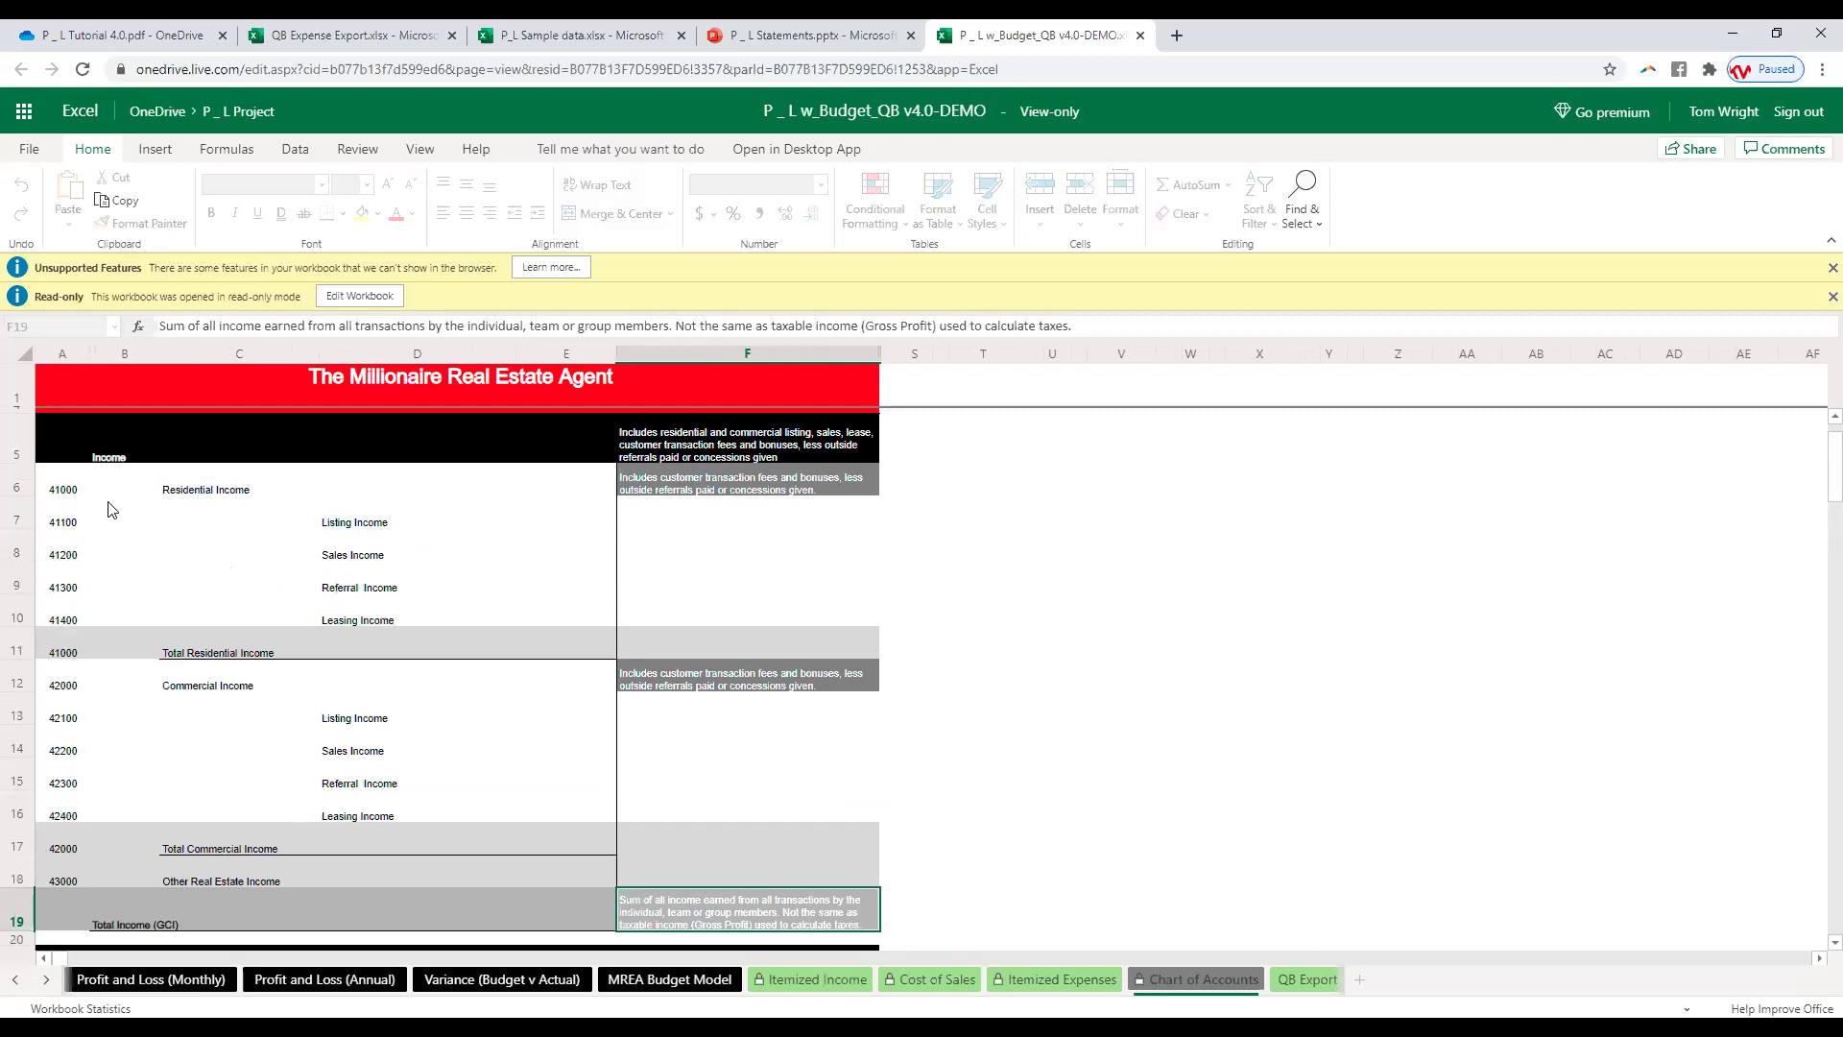
{"action": "left_click", "coordinate": [69, 496]}
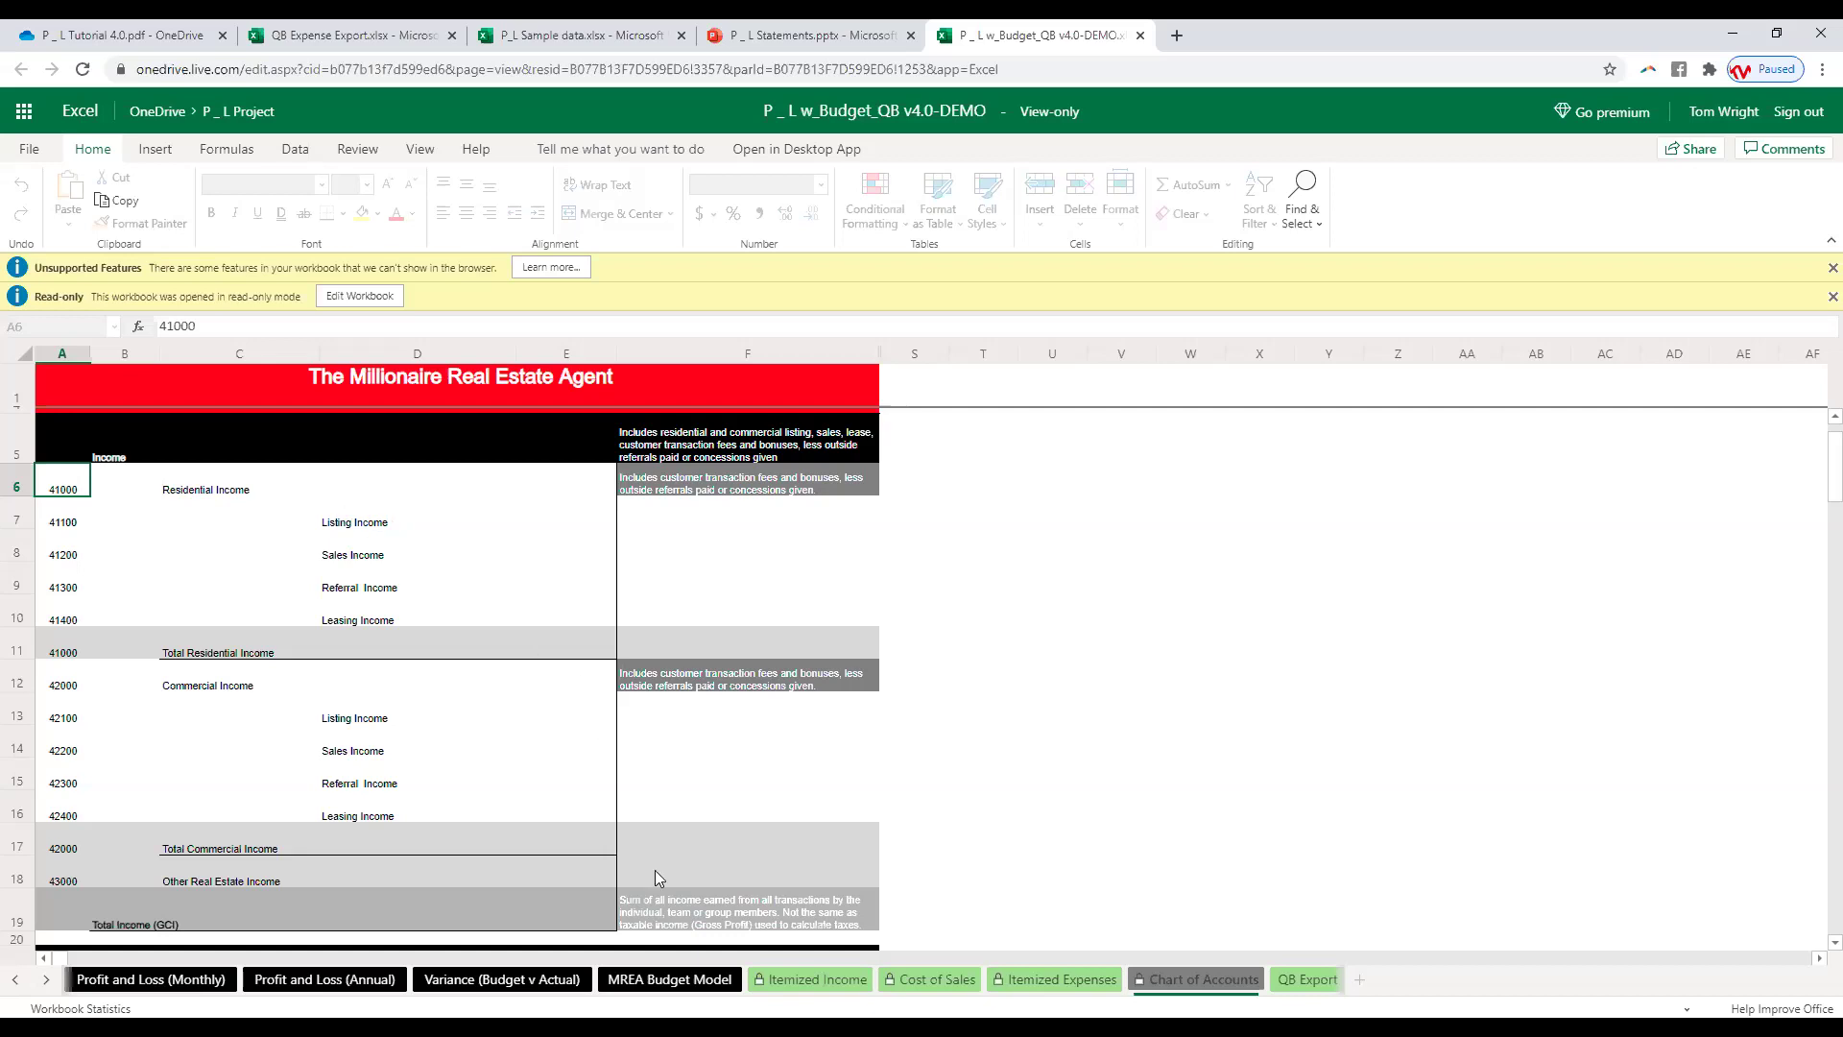
Step: Expand the Total Income category on the Profit and Loss (Monthly) sheet to view its income accounts
{"action": "left_click", "coordinate": [176, 979]}
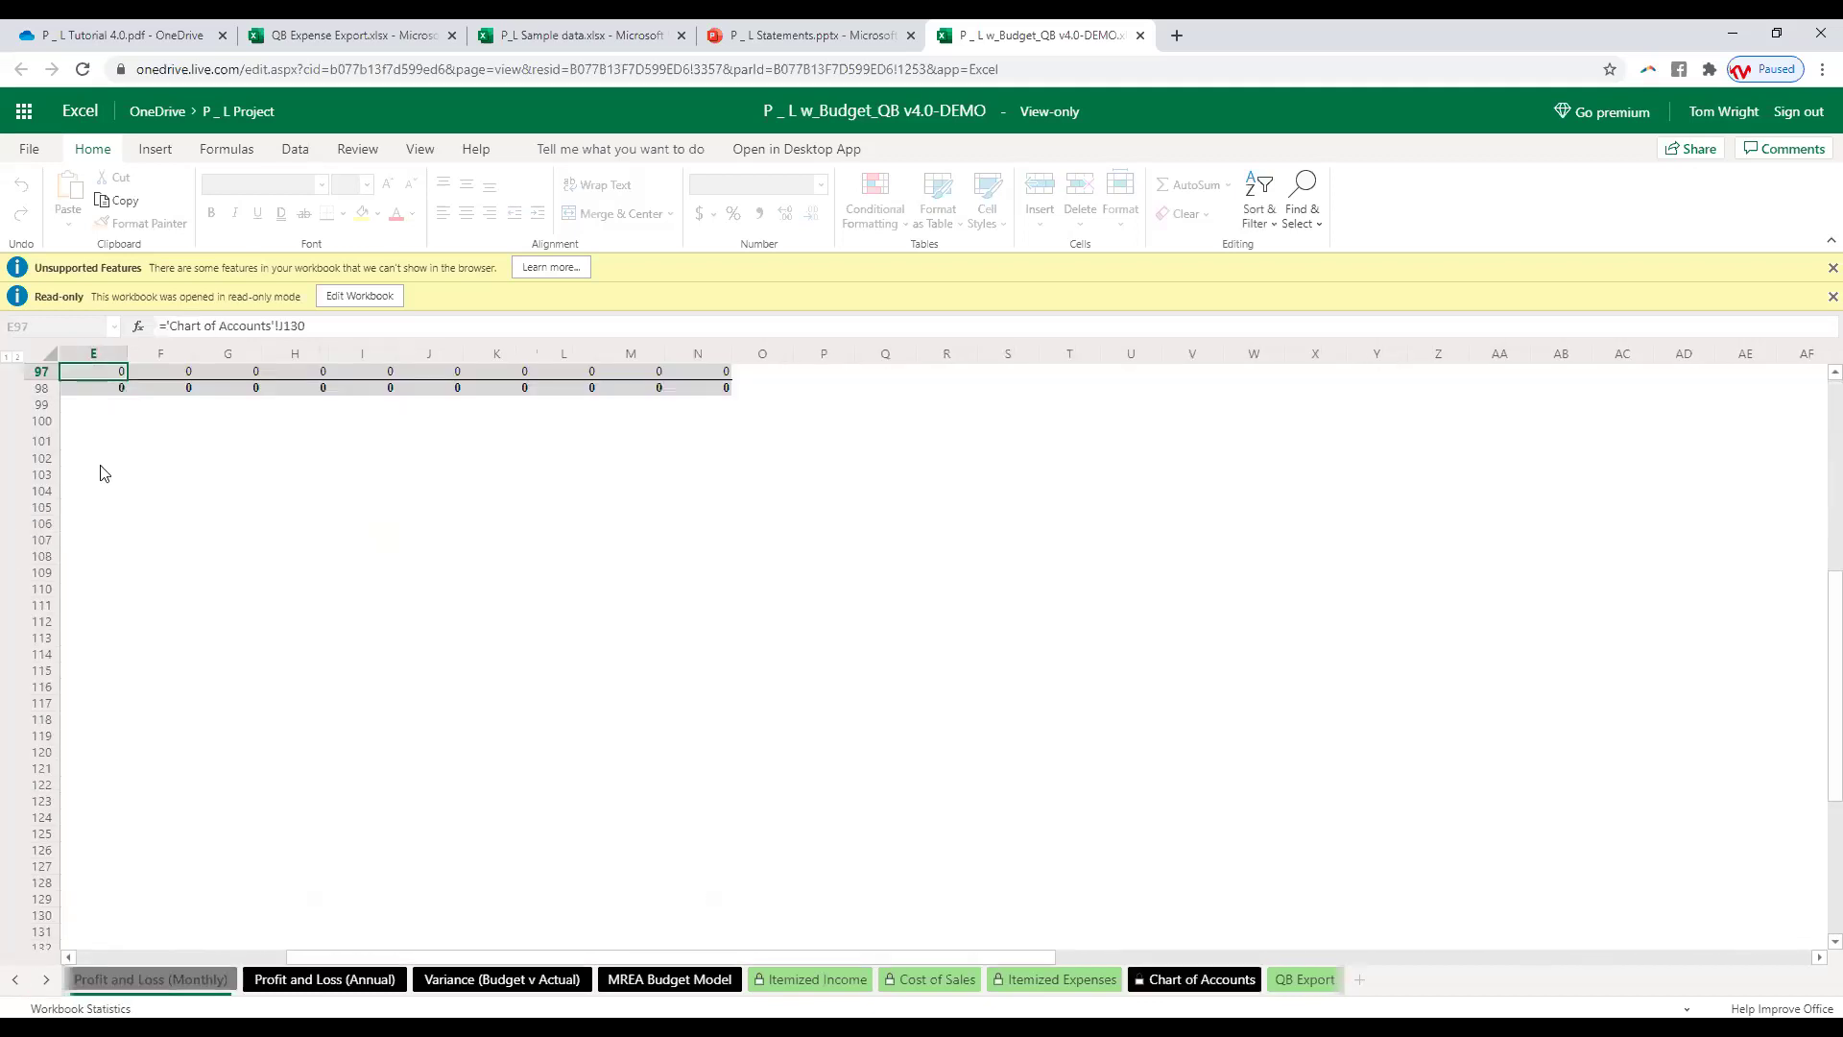
{"action": "scroll", "coordinate": [431, 508], "scroll_direction": "up", "scroll_amount": 5}
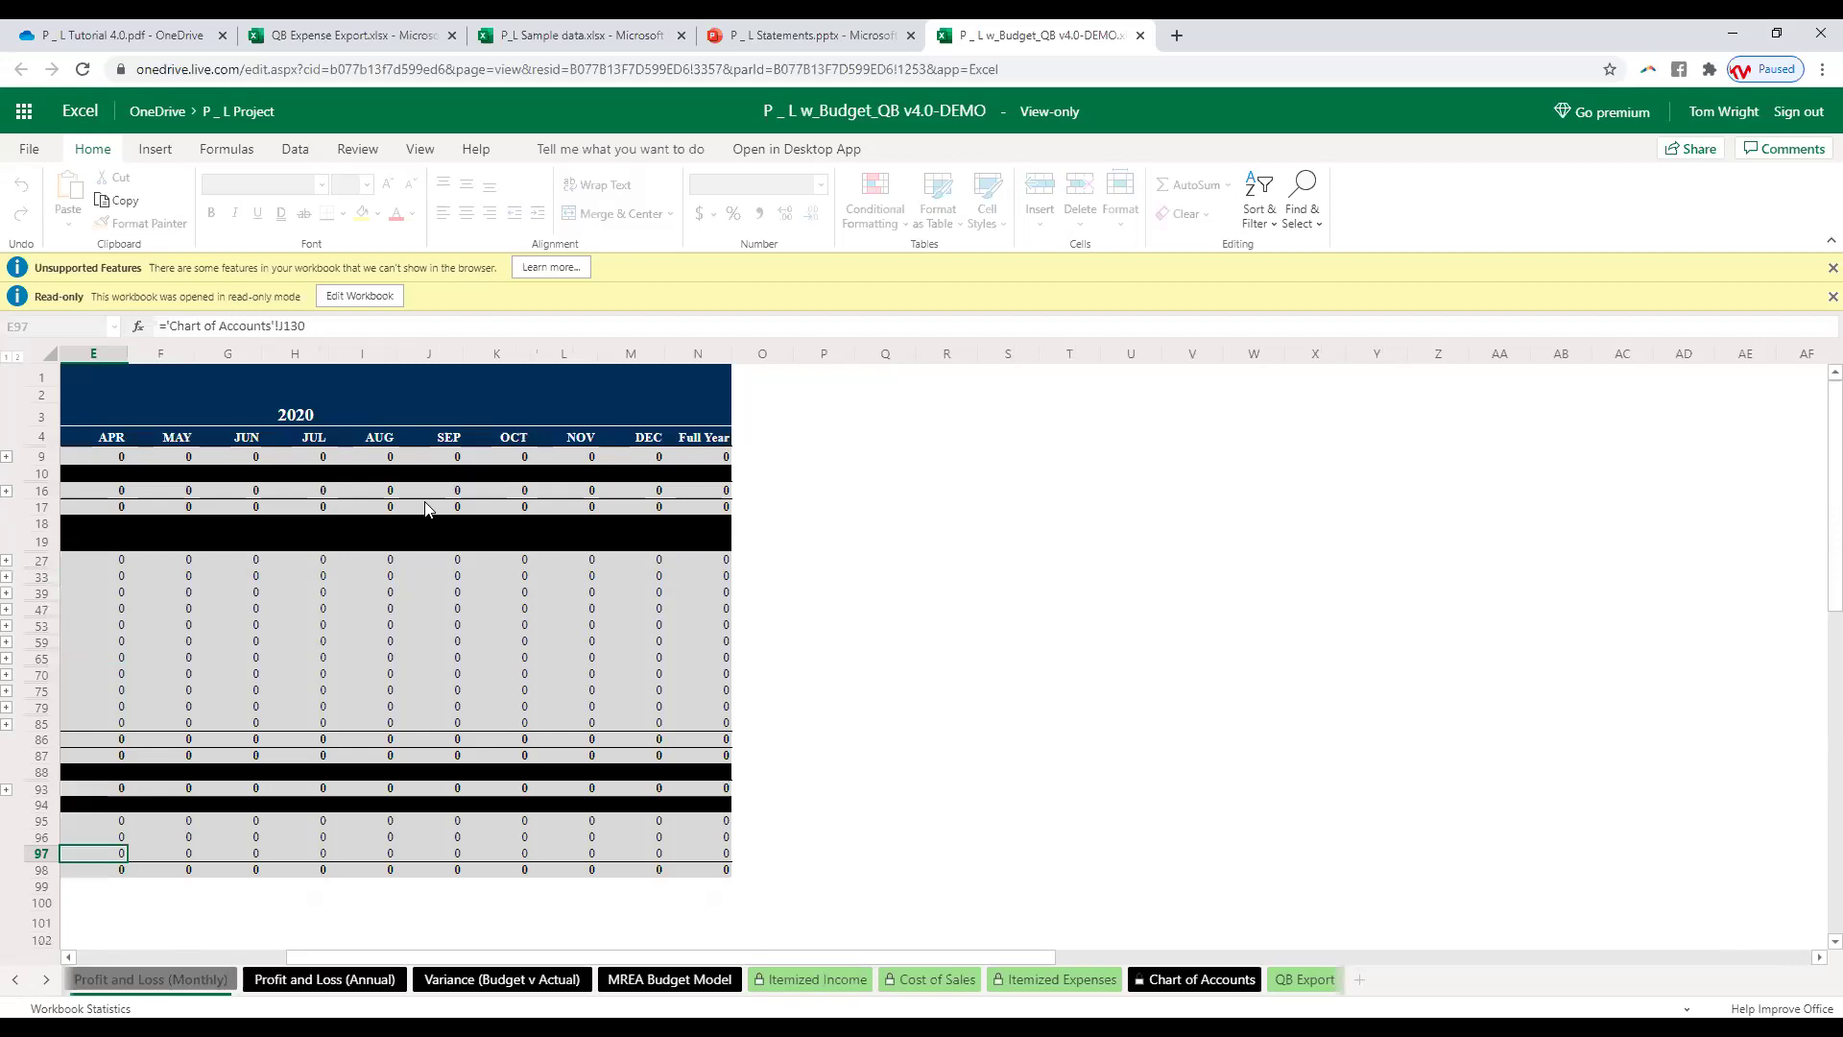
{"action": "left_click", "coordinate": [115, 956]}
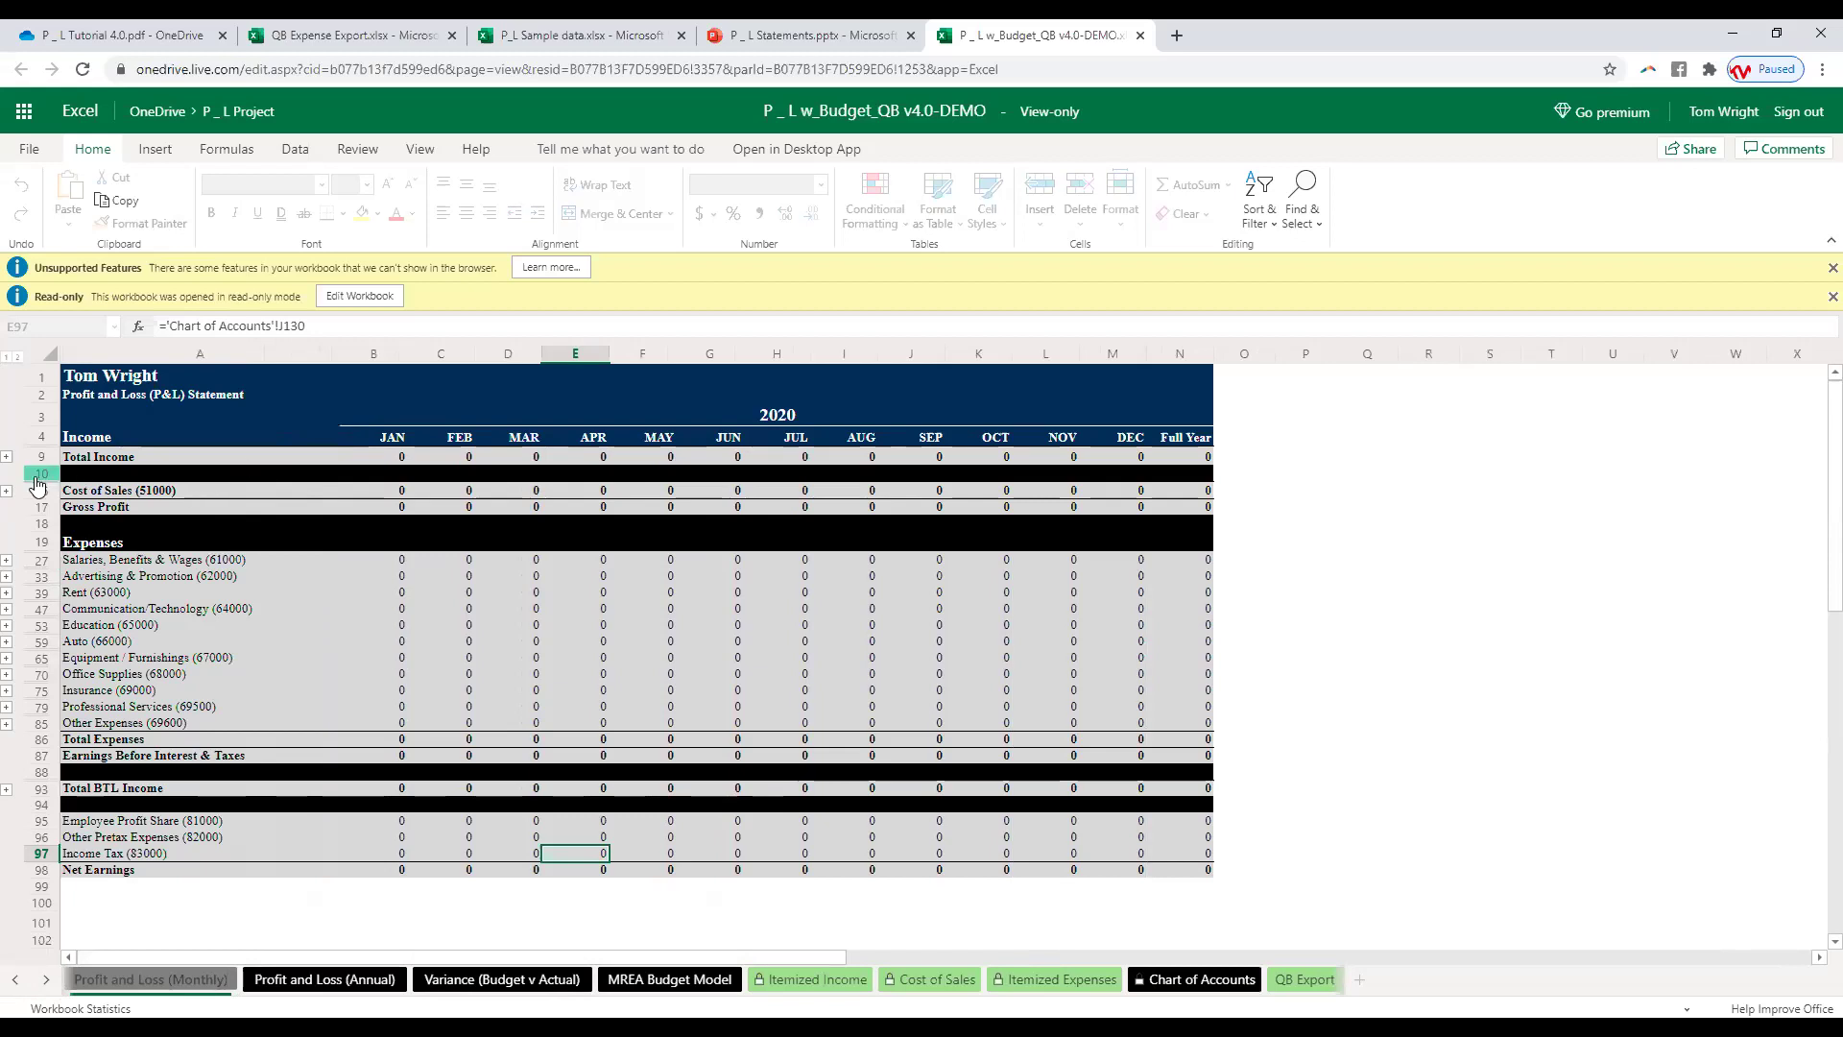
{"action": "left_click", "coordinate": [8, 458]}
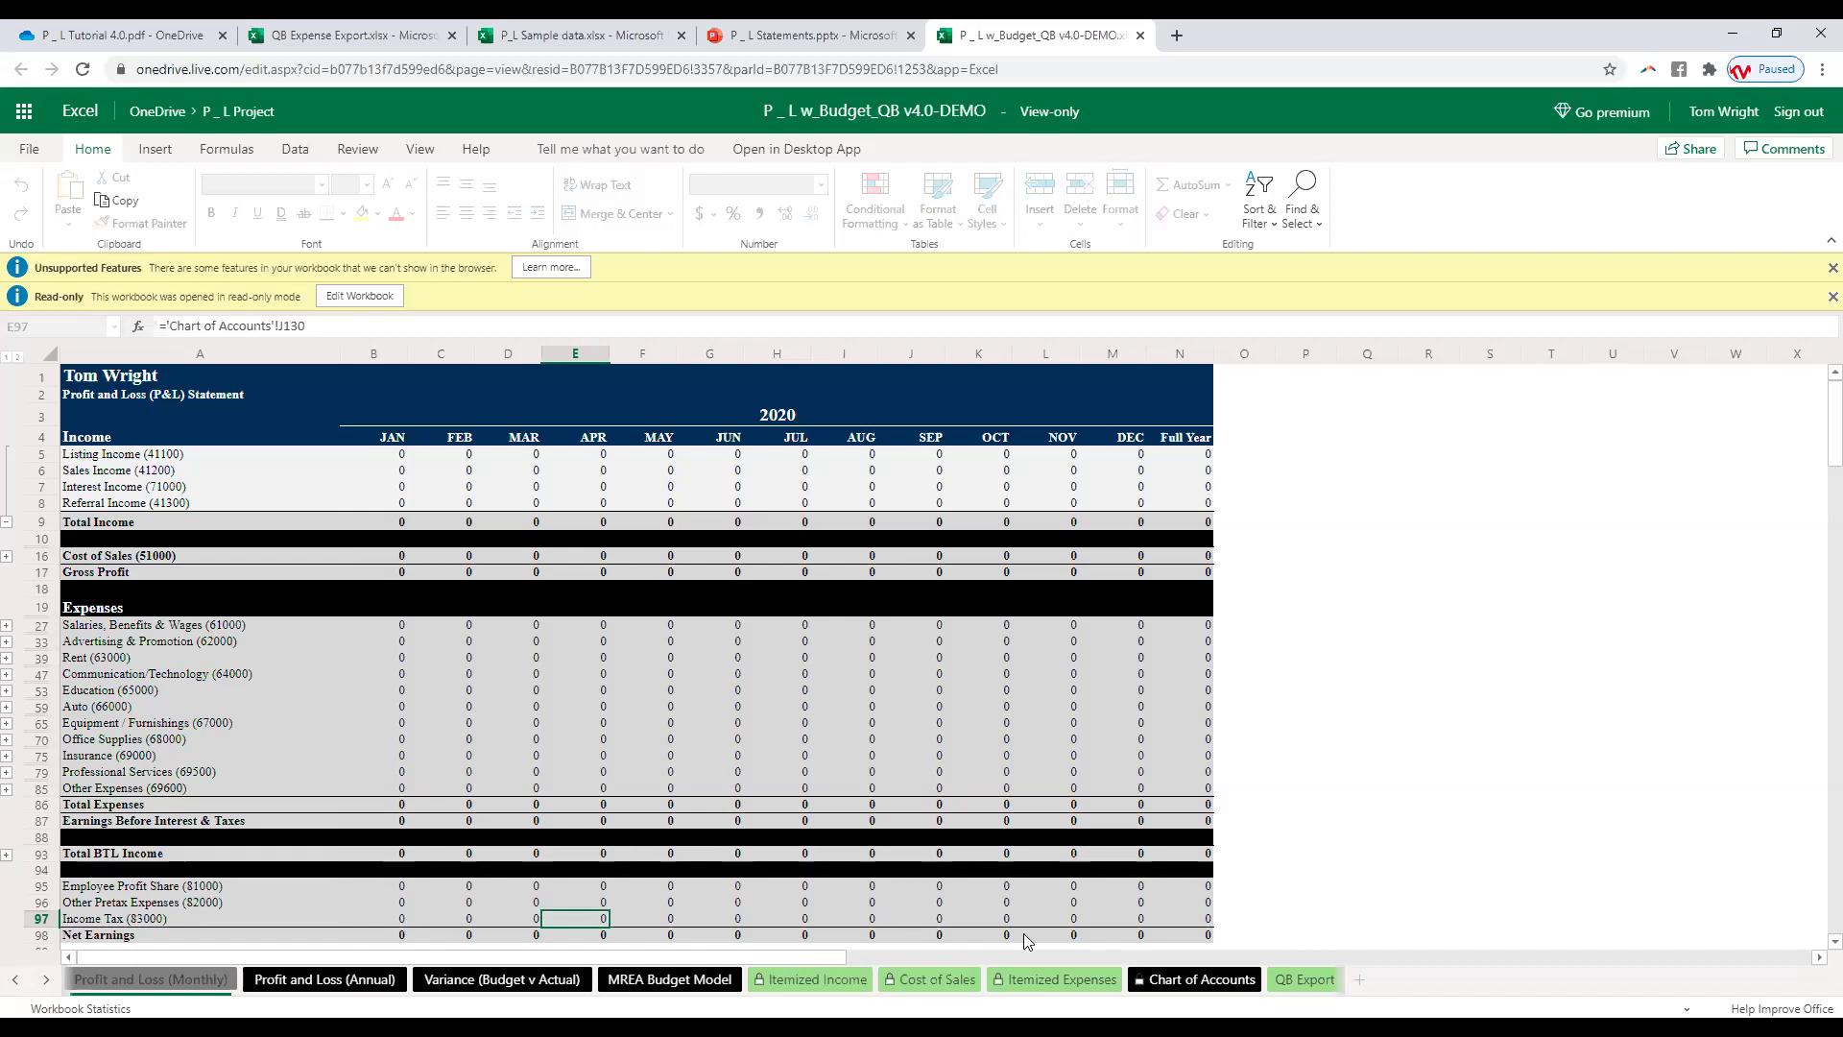
Step: Examine the expense account codes and their notes on the Chart of Accounts sheet
{"action": "left_click", "coordinate": [1206, 979]}
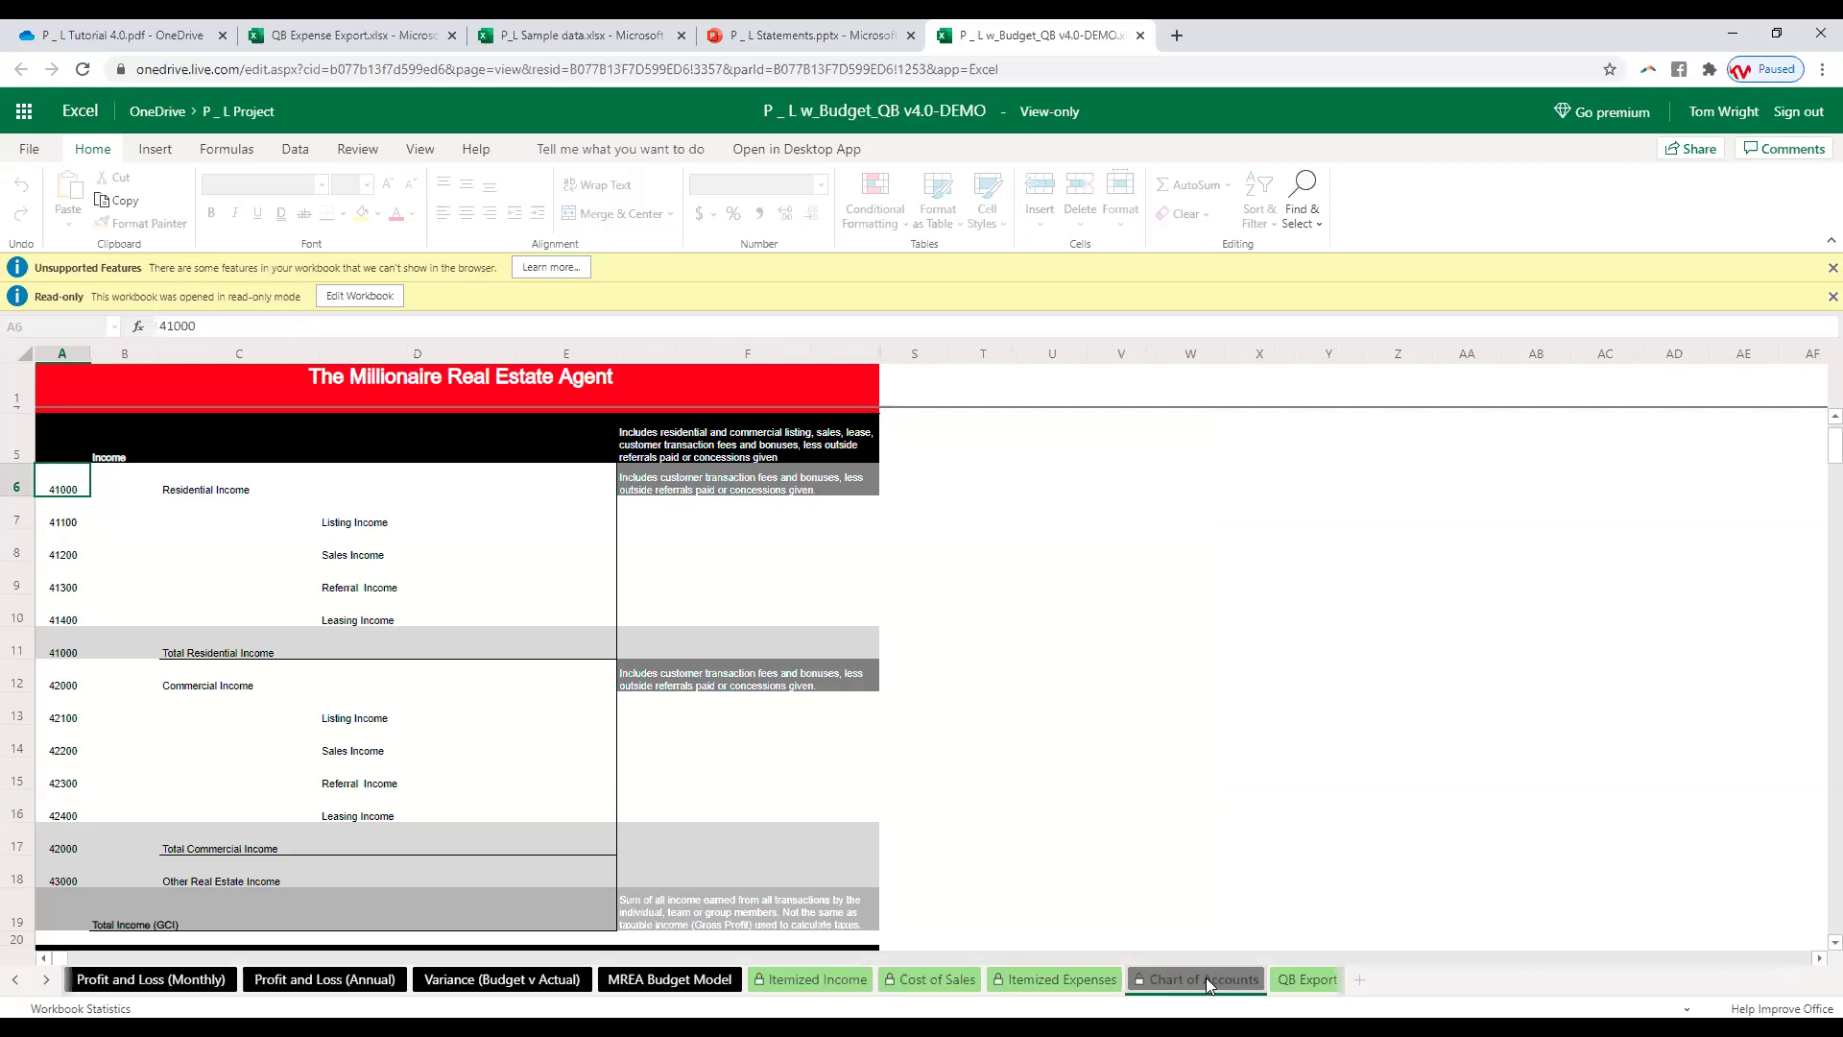
{"action": "scroll", "coordinate": [1010, 808], "scroll_direction": "down", "scroll_amount": 3}
{"action": "scroll", "coordinate": [1010, 808], "scroll_direction": "down", "scroll_amount": 15}
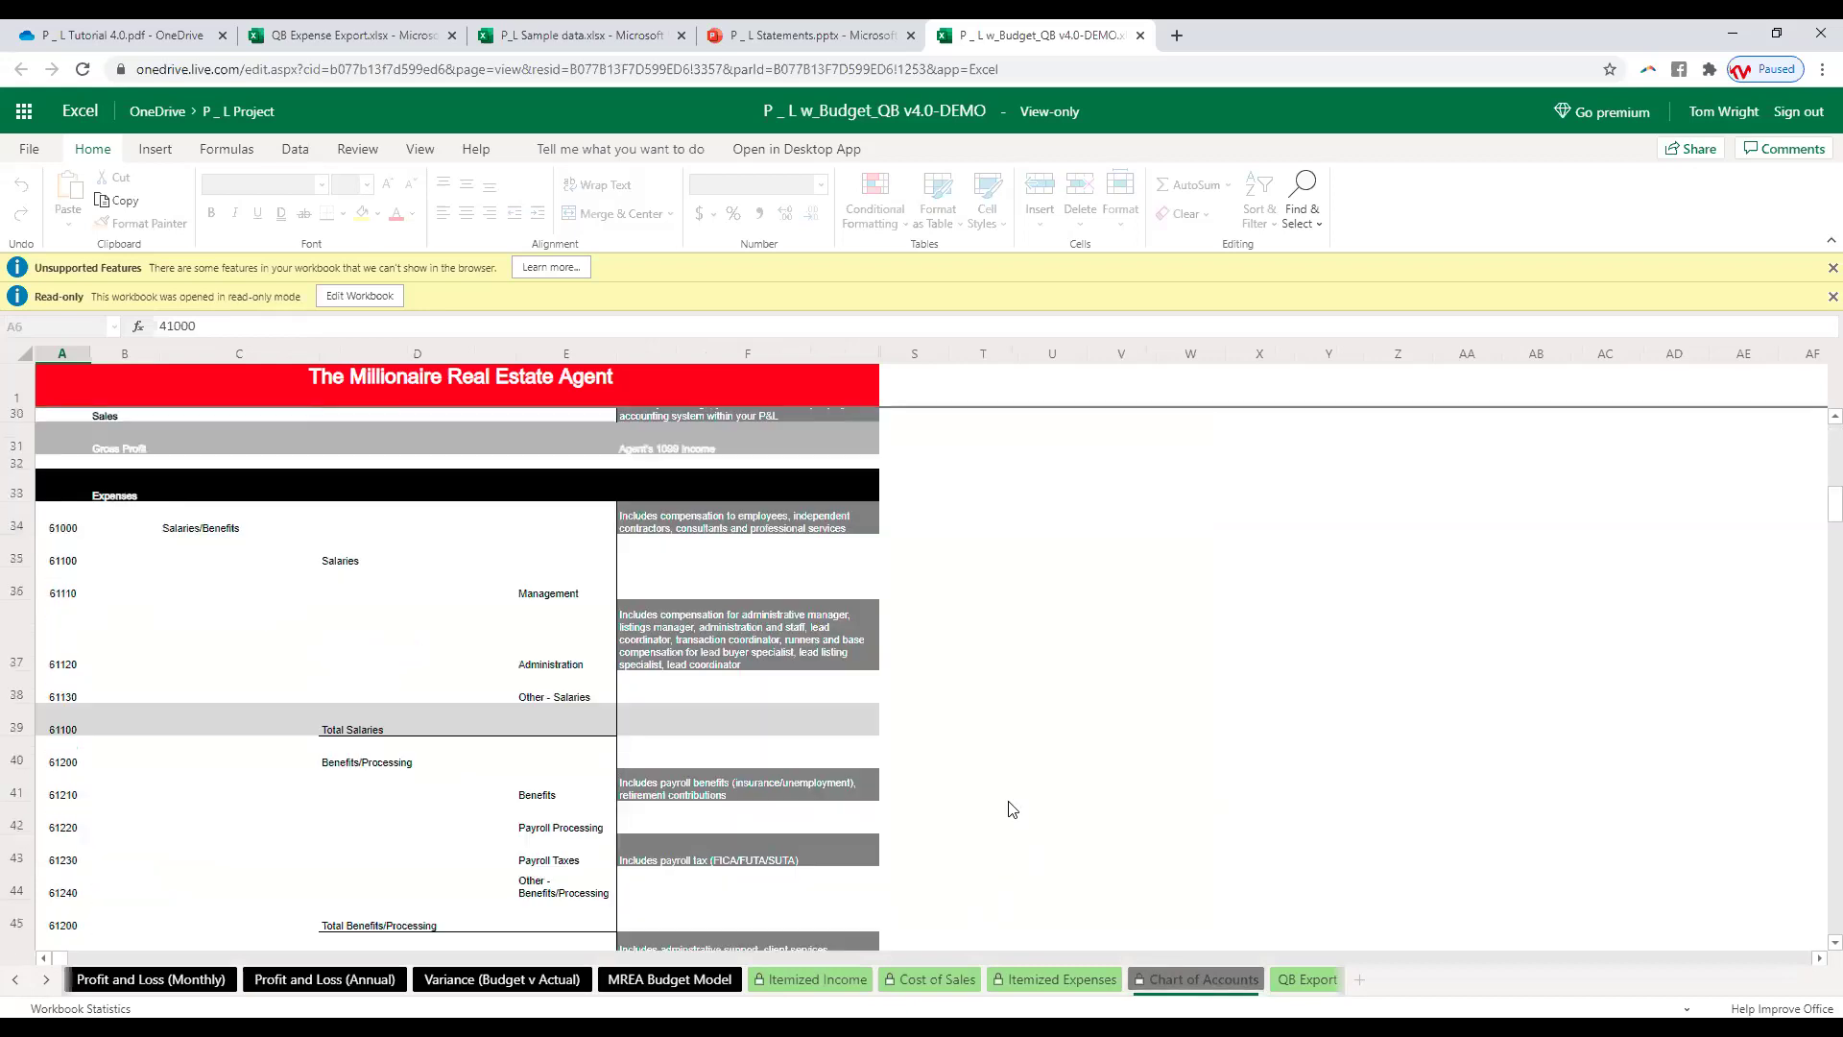
{"action": "scroll", "coordinate": [1011, 808], "scroll_direction": "down", "scroll_amount": 2}
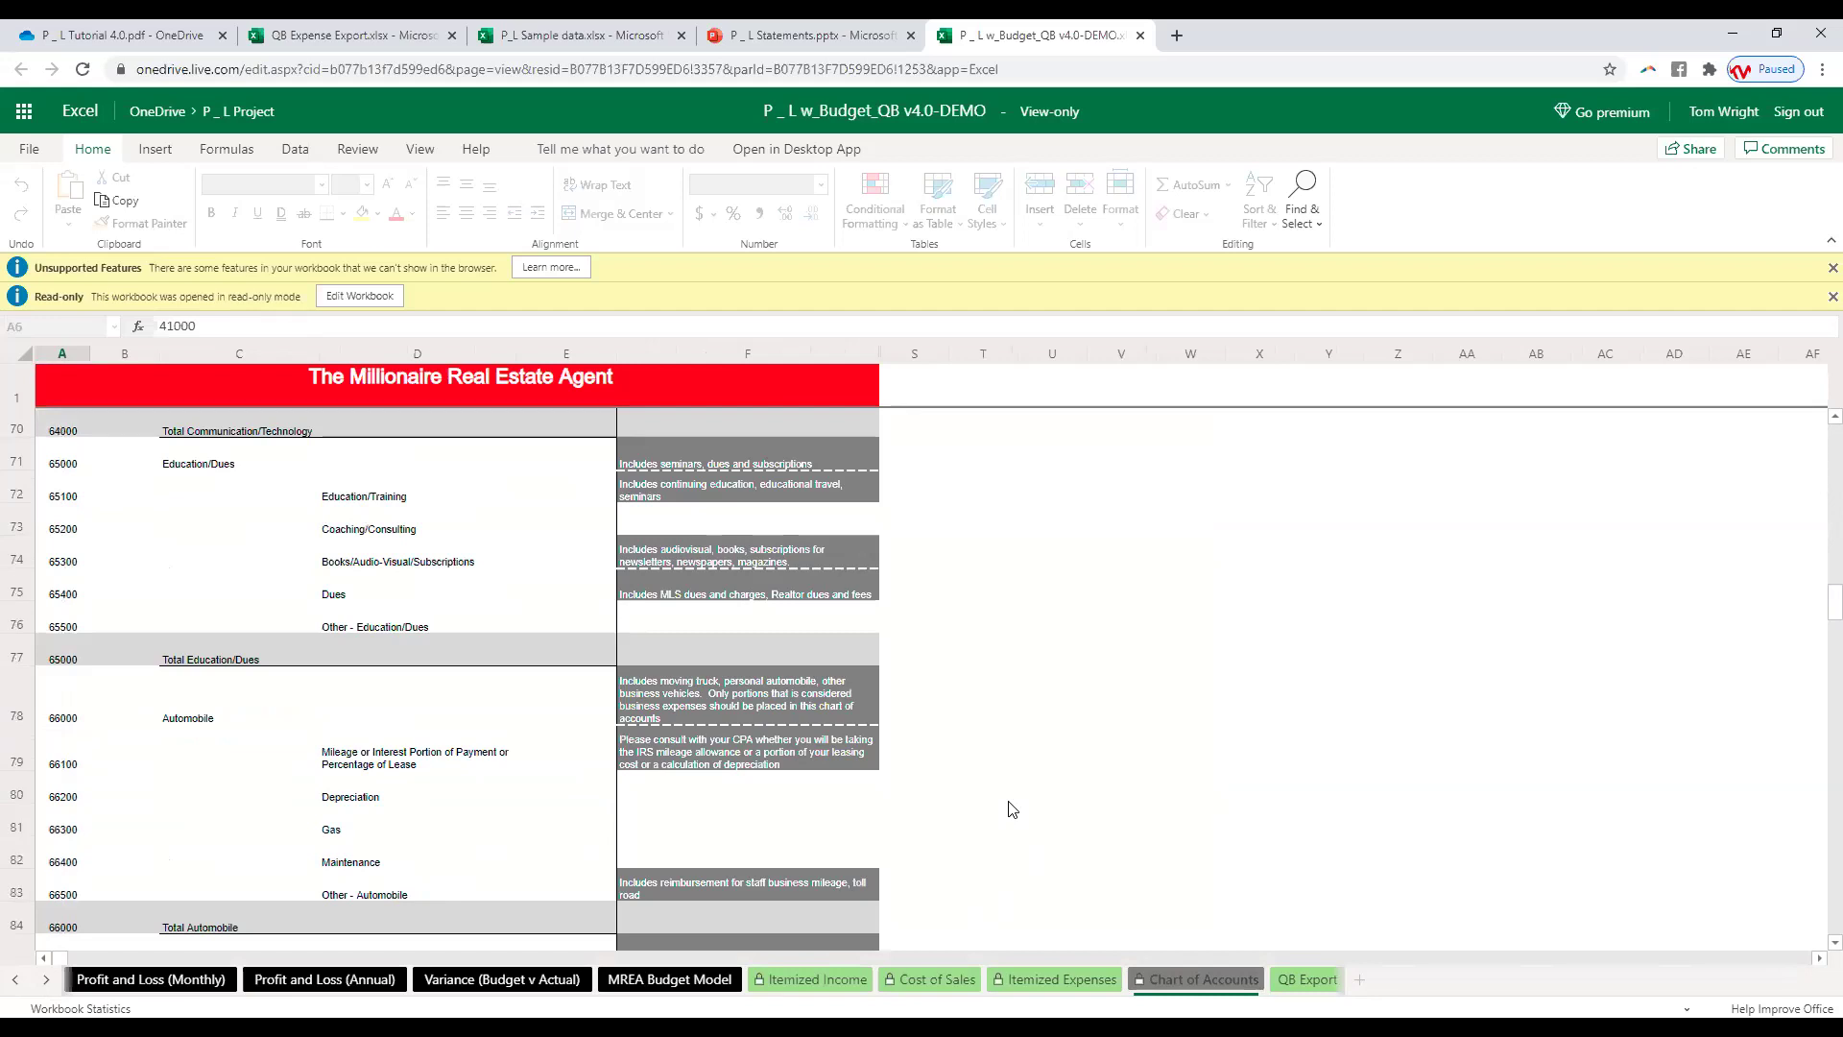
{"action": "scroll", "coordinate": [1008, 803], "scroll_direction": "up", "scroll_amount": 3}
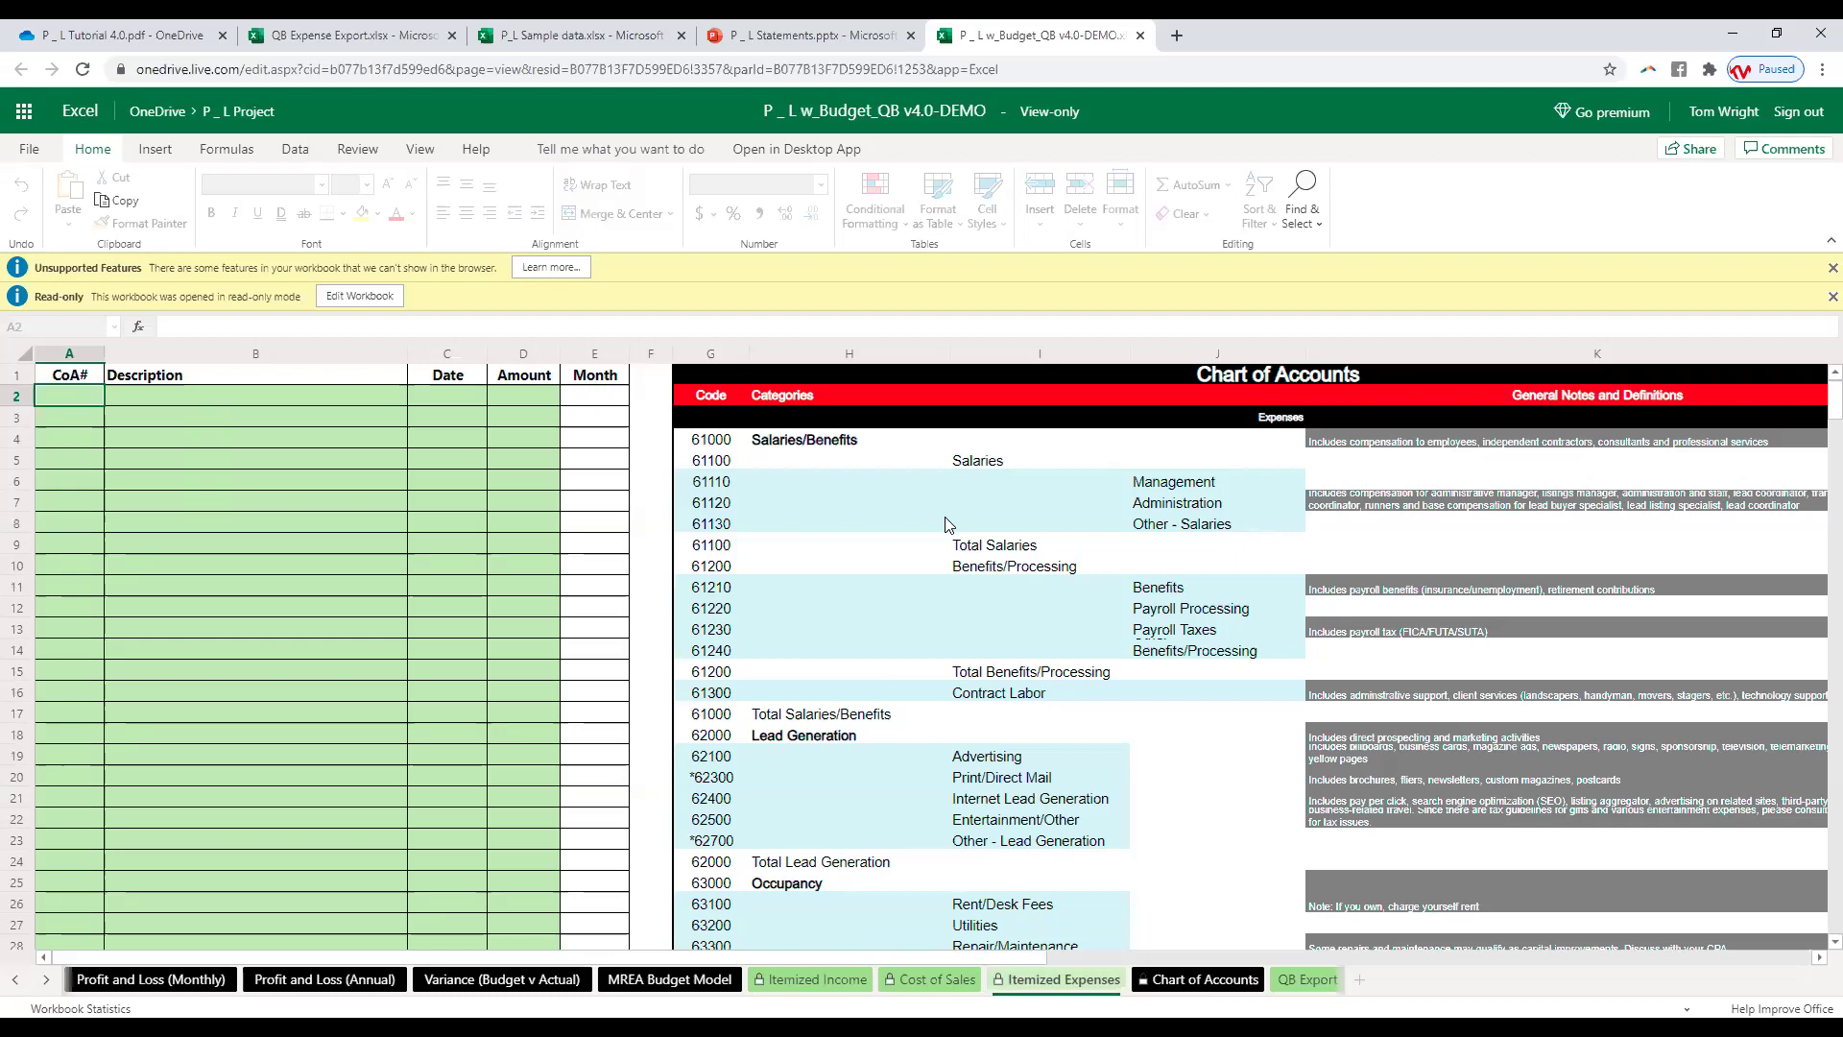
Step: Review the expense codes listed beside the entry columns on the Itemized Expenses sheet
{"action": "scroll", "coordinate": [947, 524], "scroll_direction": "down", "scroll_amount": 7}
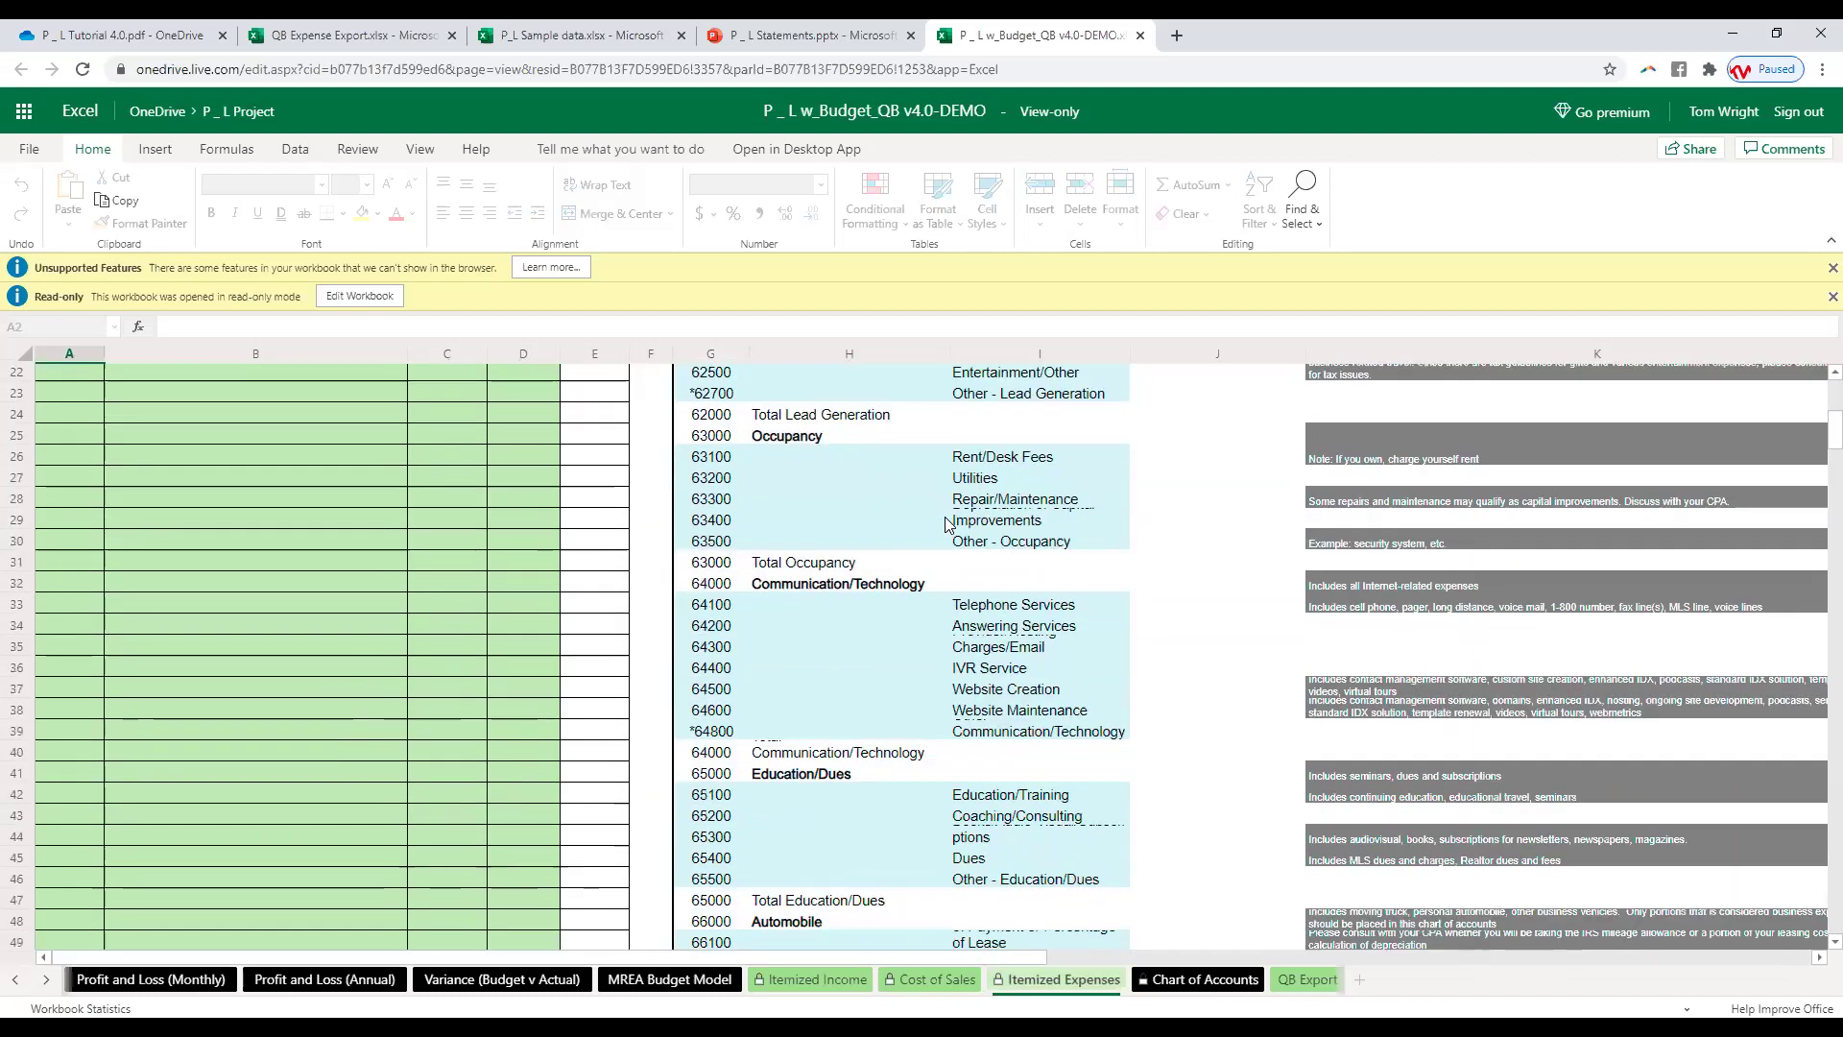
{"action": "scroll", "coordinate": [948, 524], "scroll_direction": "down", "scroll_amount": 4}
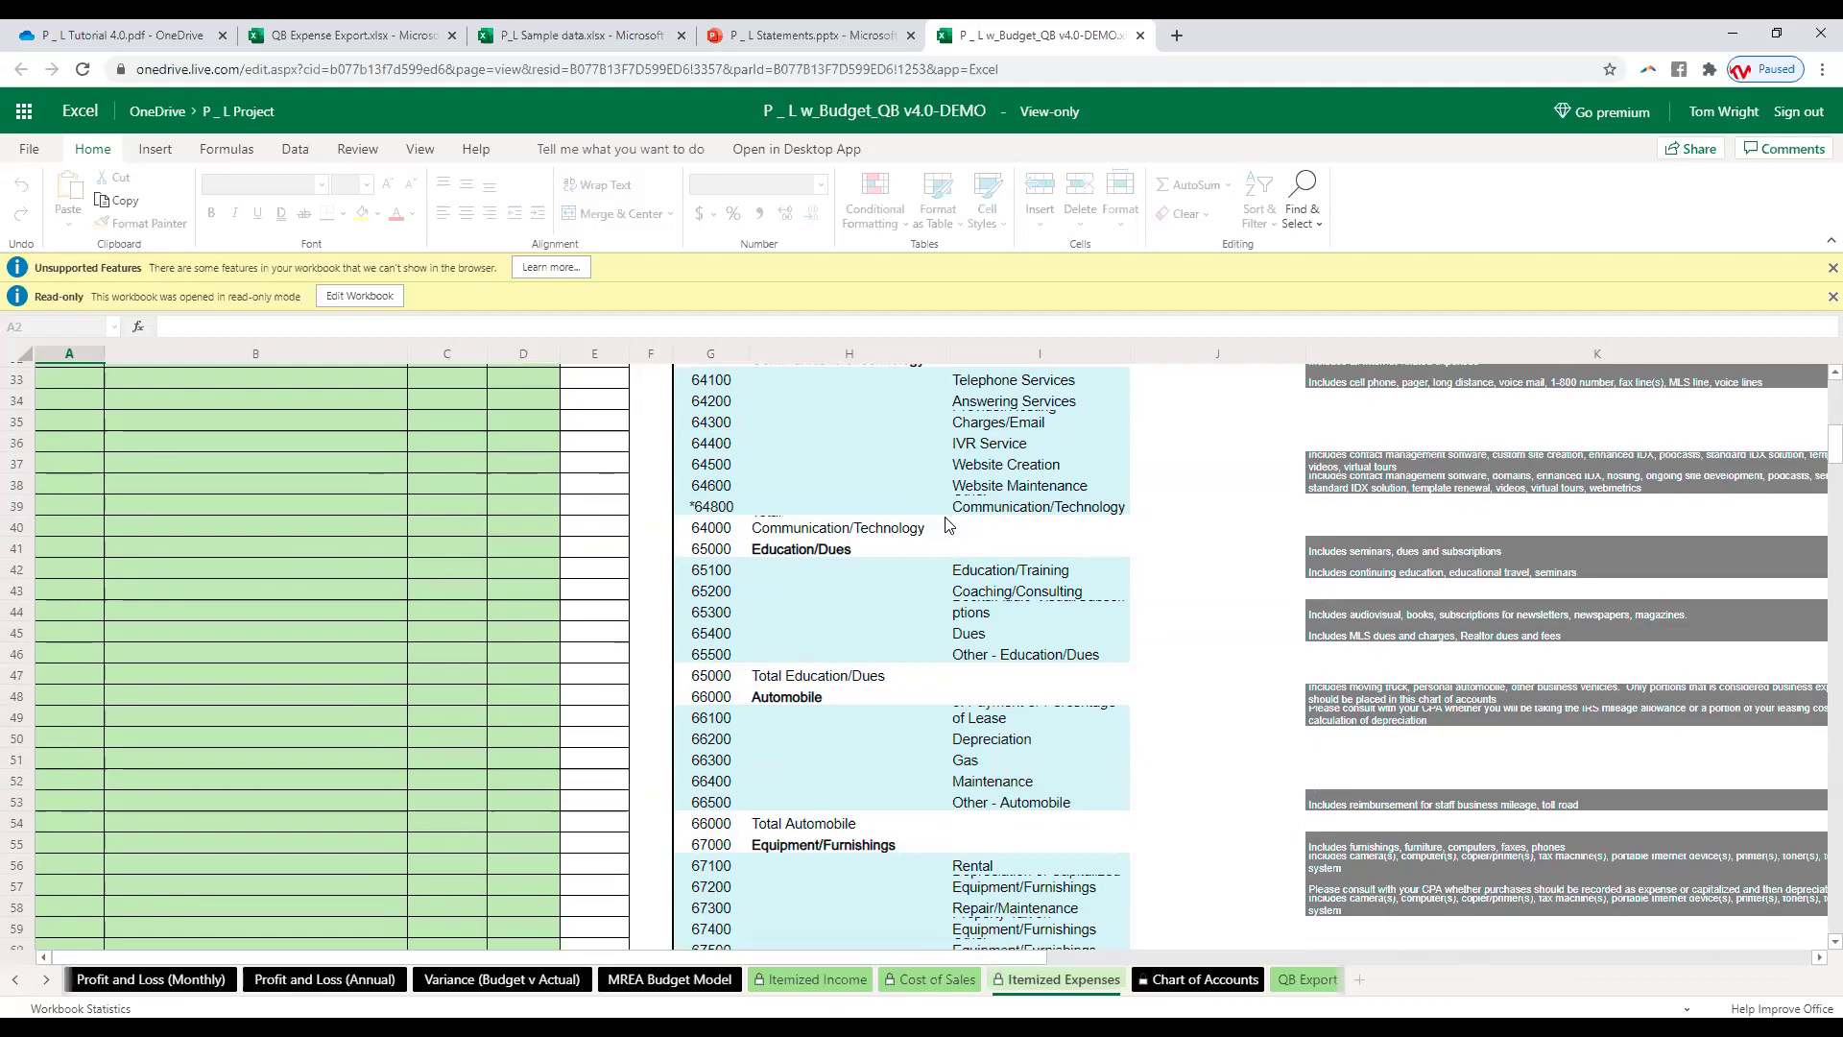
{"action": "scroll", "coordinate": [948, 524], "scroll_direction": "up", "scroll_amount": 5}
{"action": "scroll", "coordinate": [946, 524], "scroll_direction": "up", "scroll_amount": 6}
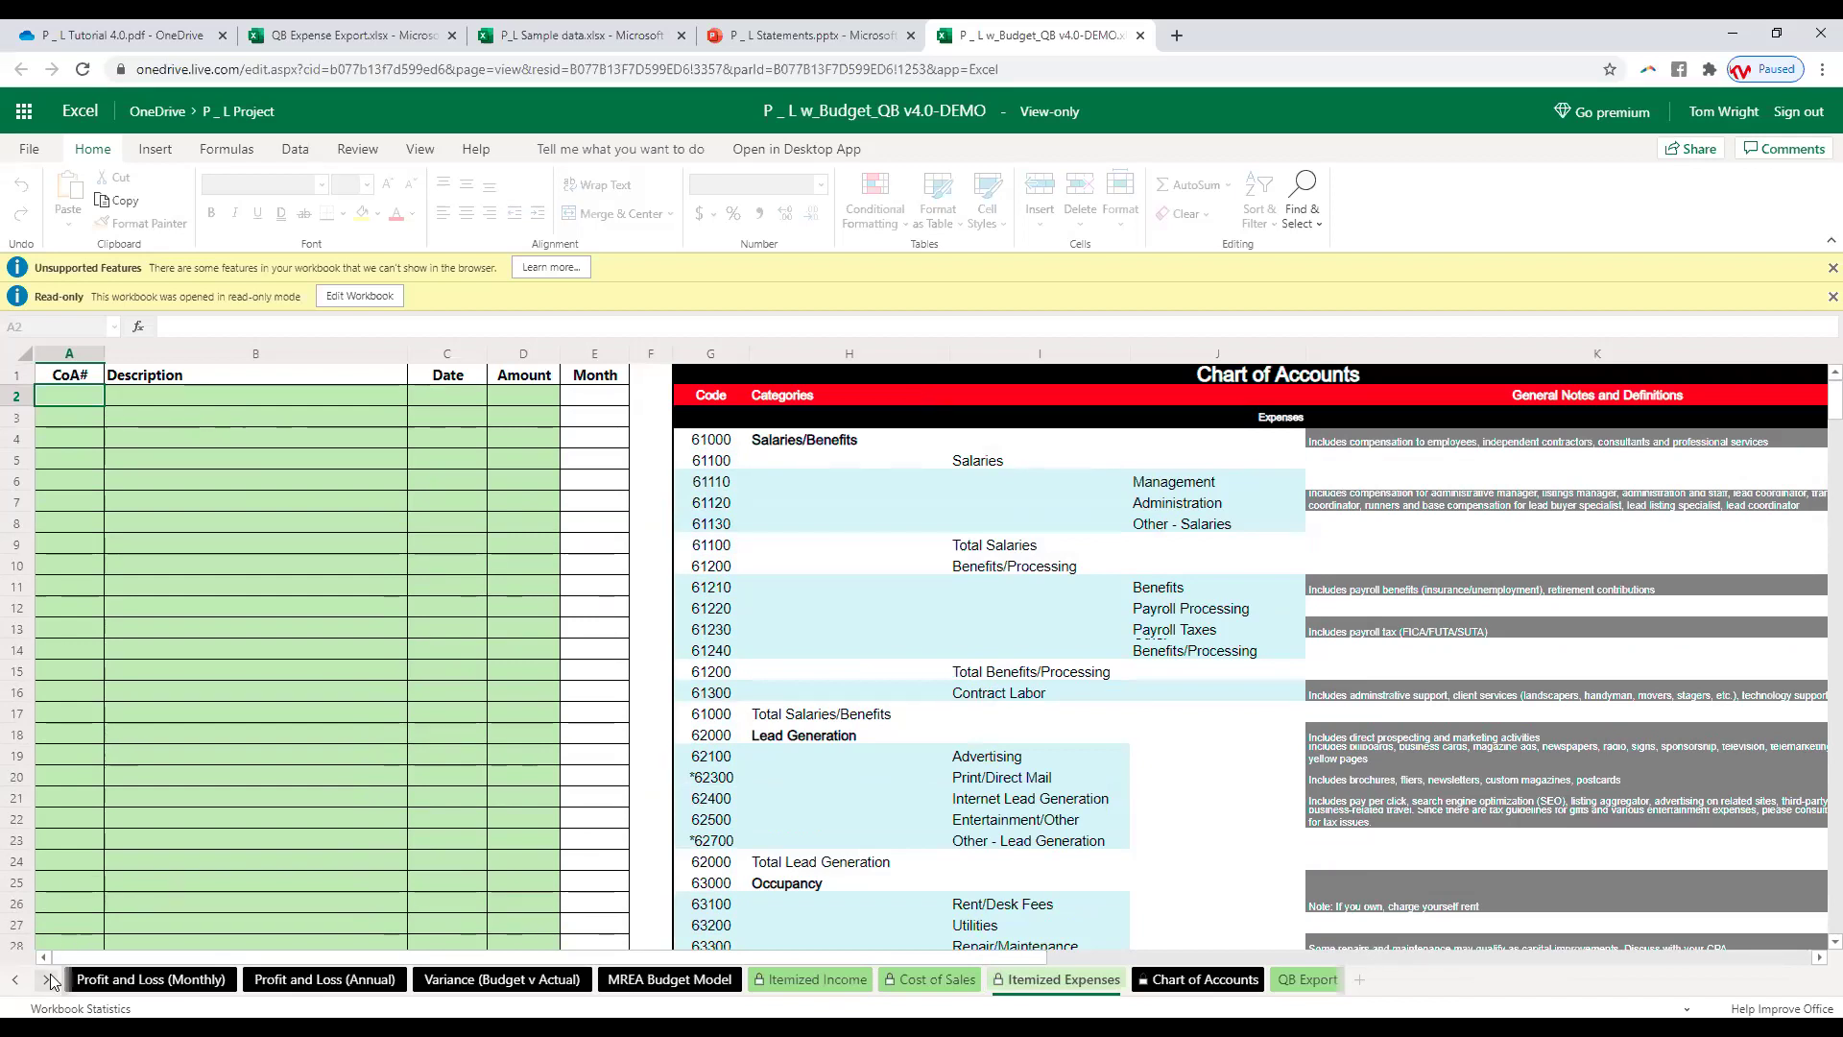
Step: Expand all categories on the Monthly Budget sheet
{"action": "left_click", "coordinate": [17, 981]}
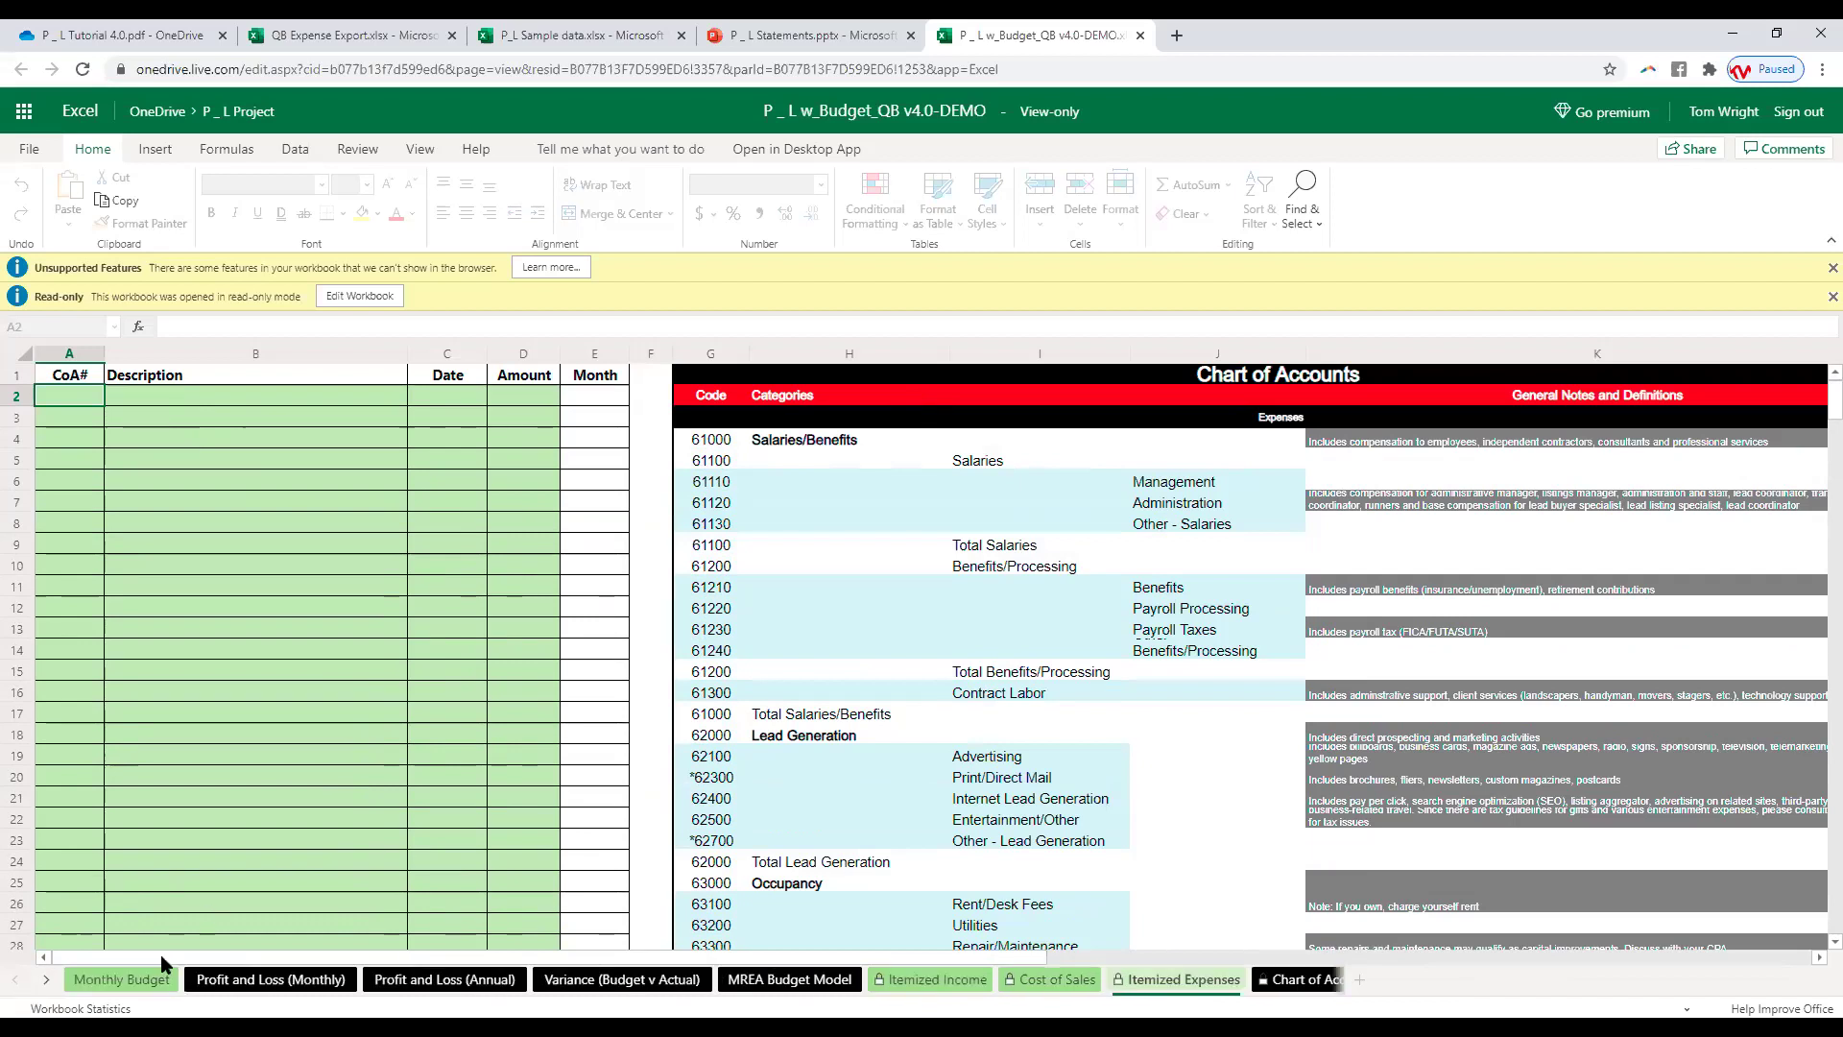
{"action": "left_click", "coordinate": [130, 980]}
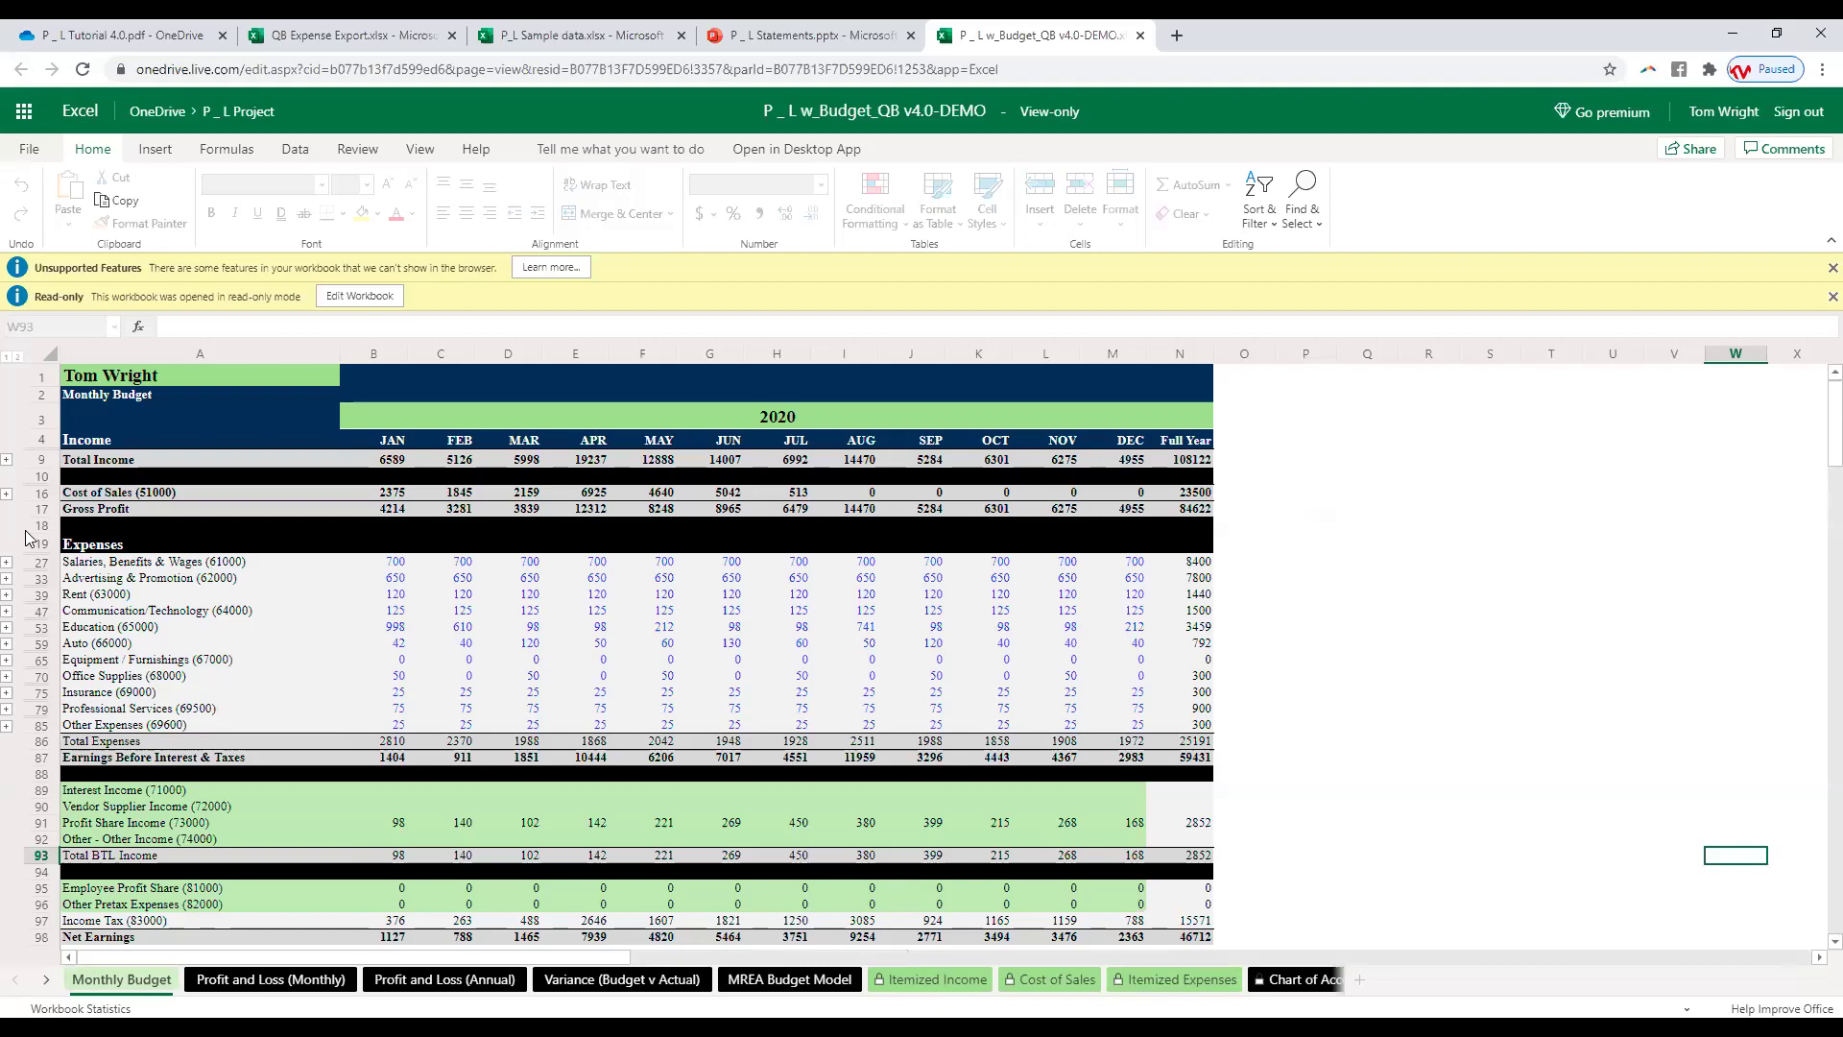
{"action": "left_click", "coordinate": [15, 361]}
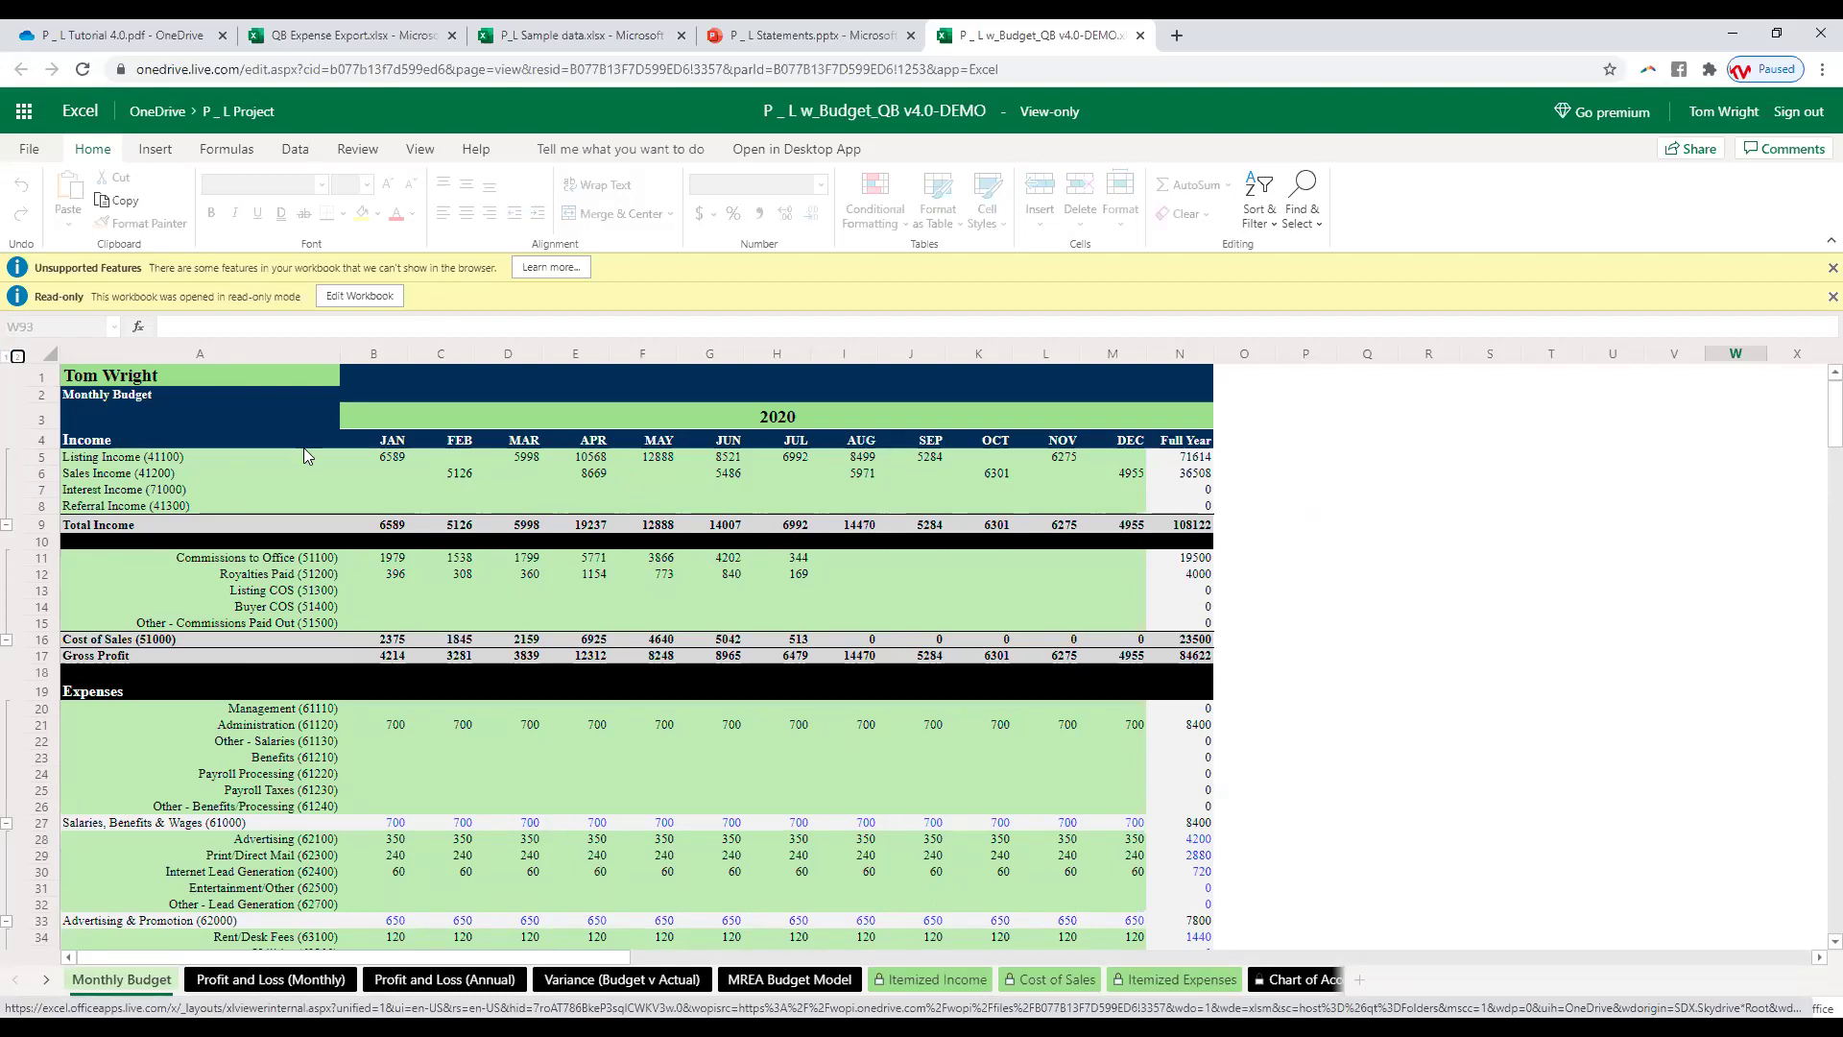
Step: Examine the January Listing Income and Commissions to Office entries, the expense rows and the Anticipated Tax % cell on the Monthly Budget sheet
{"action": "left_click", "coordinate": [386, 458]}
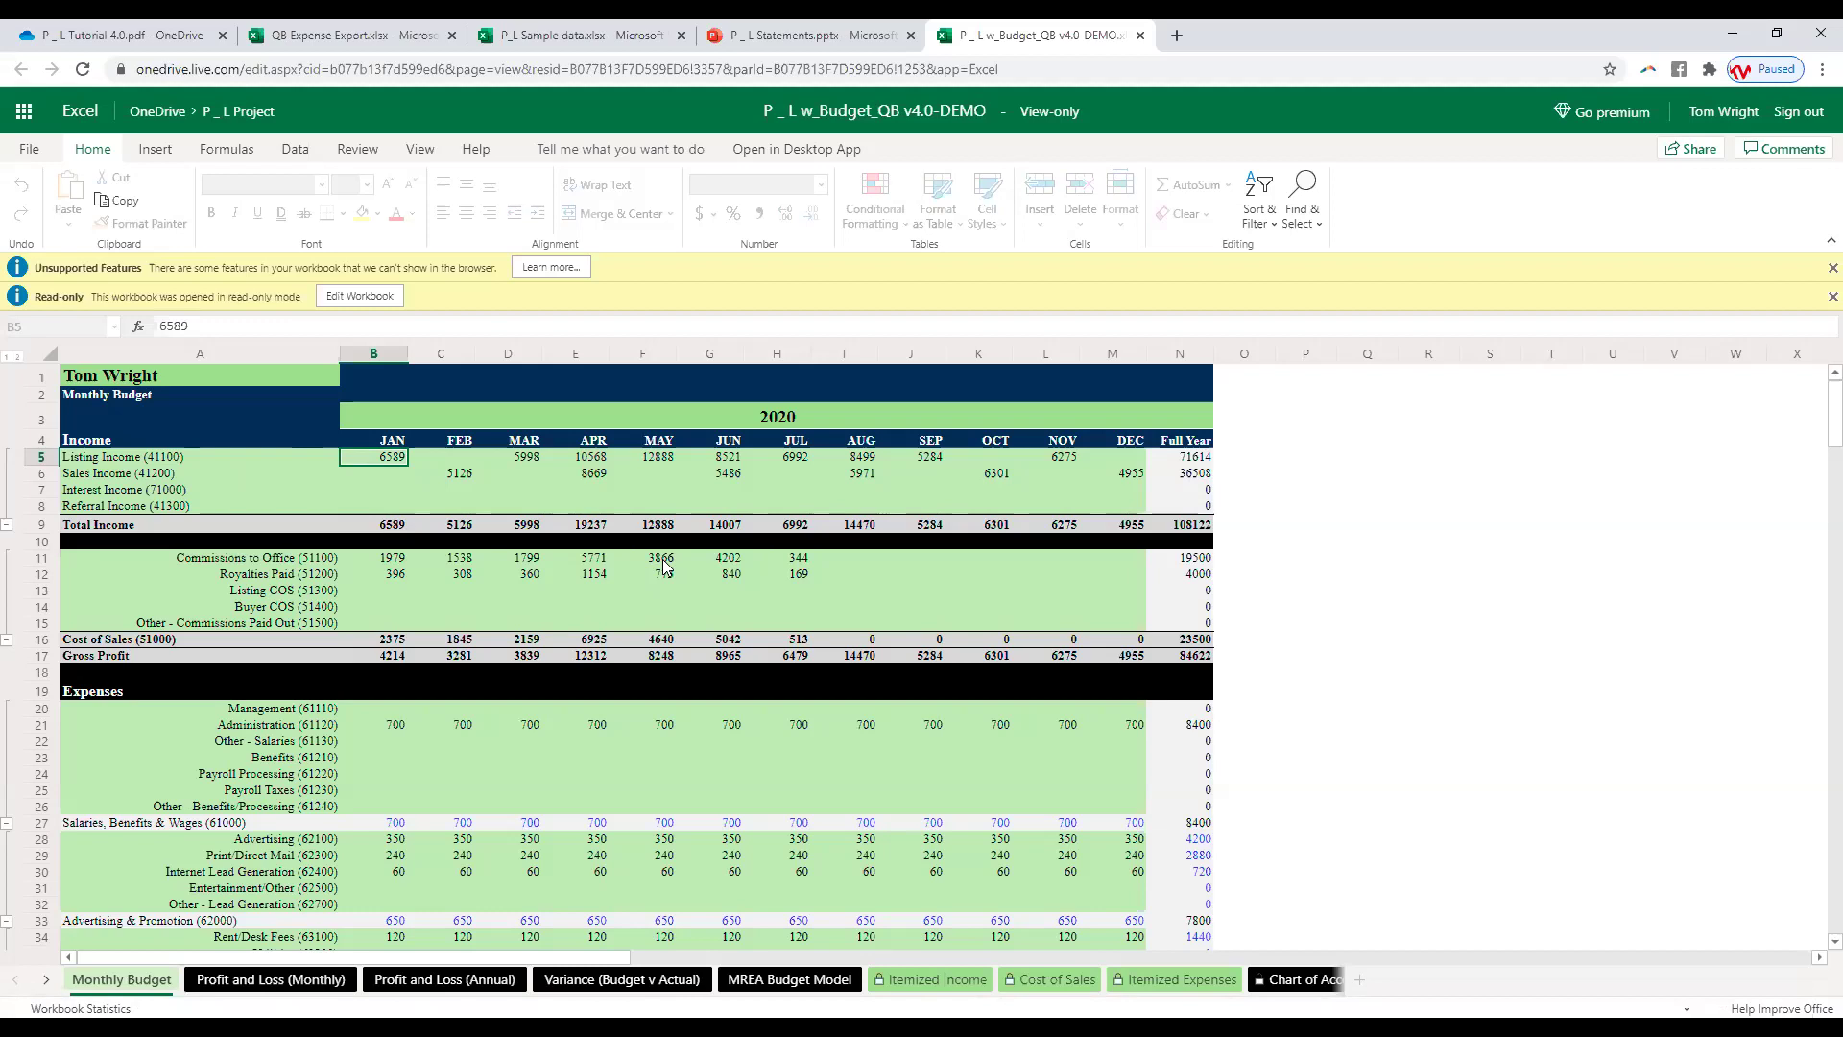
{"action": "left_click", "coordinate": [400, 561]}
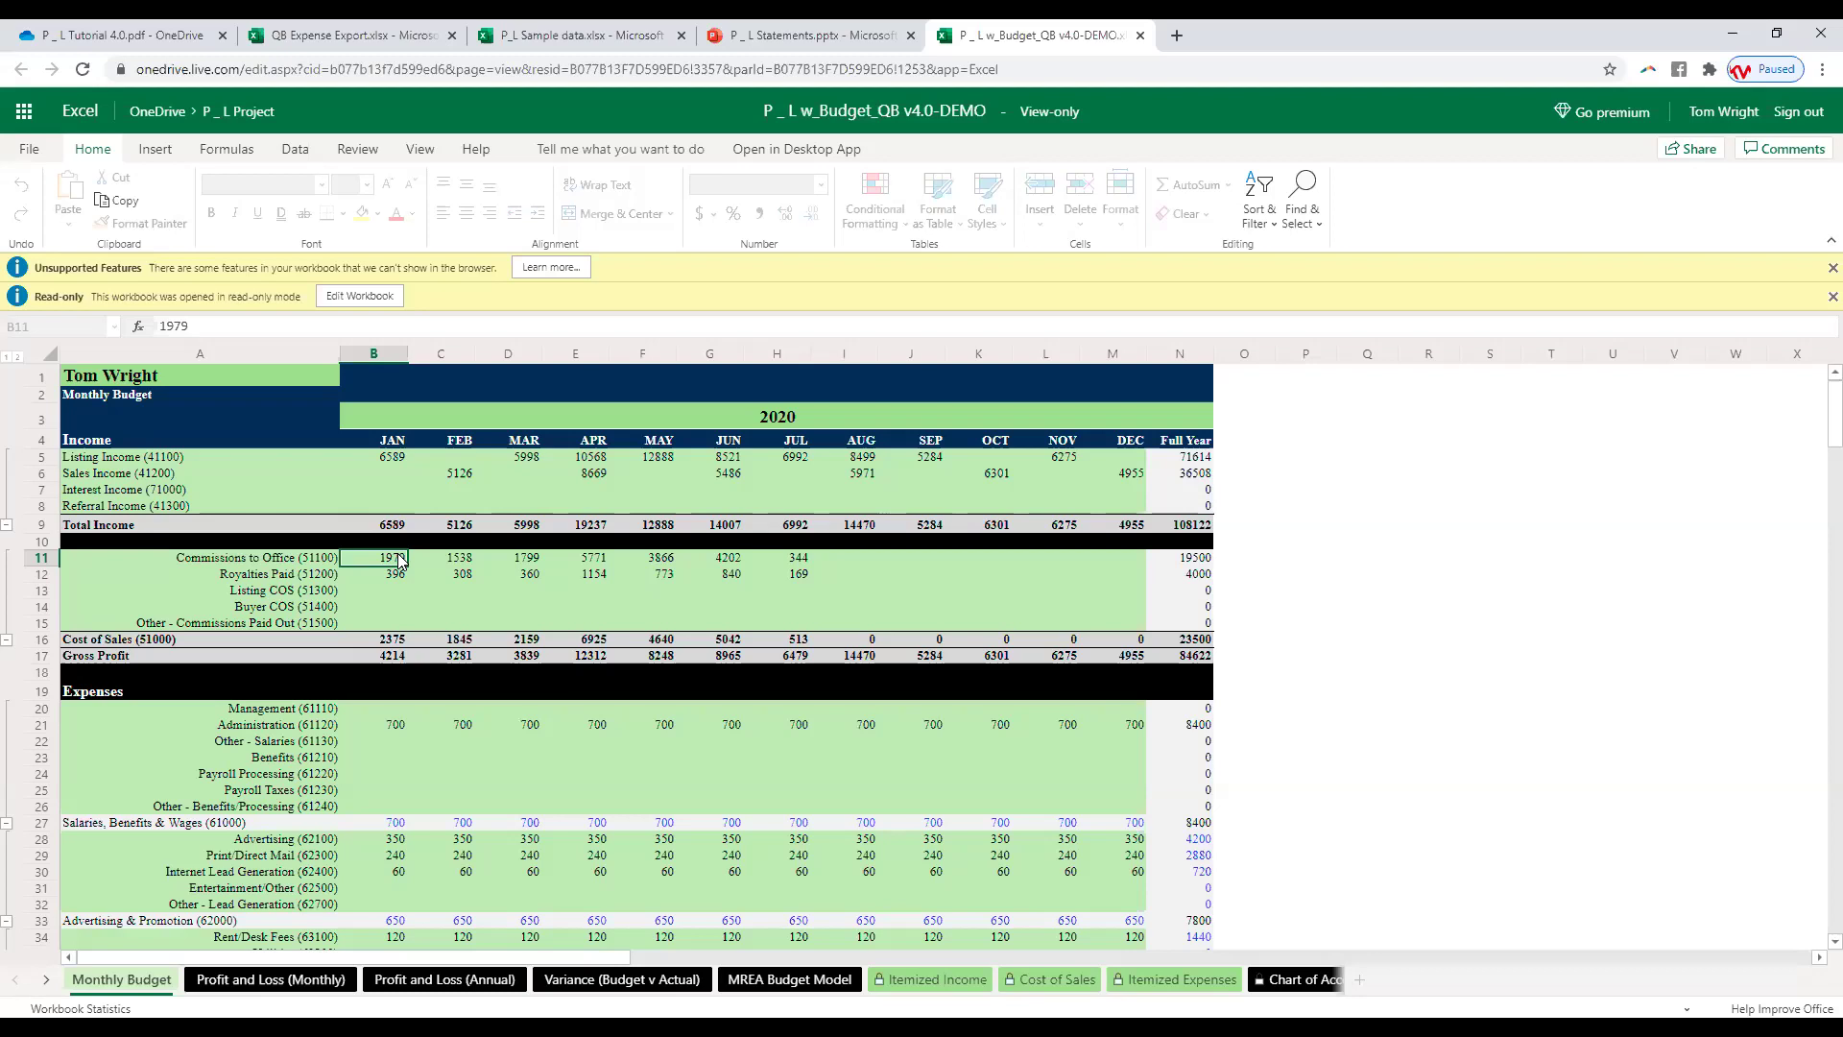
{"action": "scroll", "coordinate": [419, 674], "scroll_direction": "down", "scroll_amount": 5}
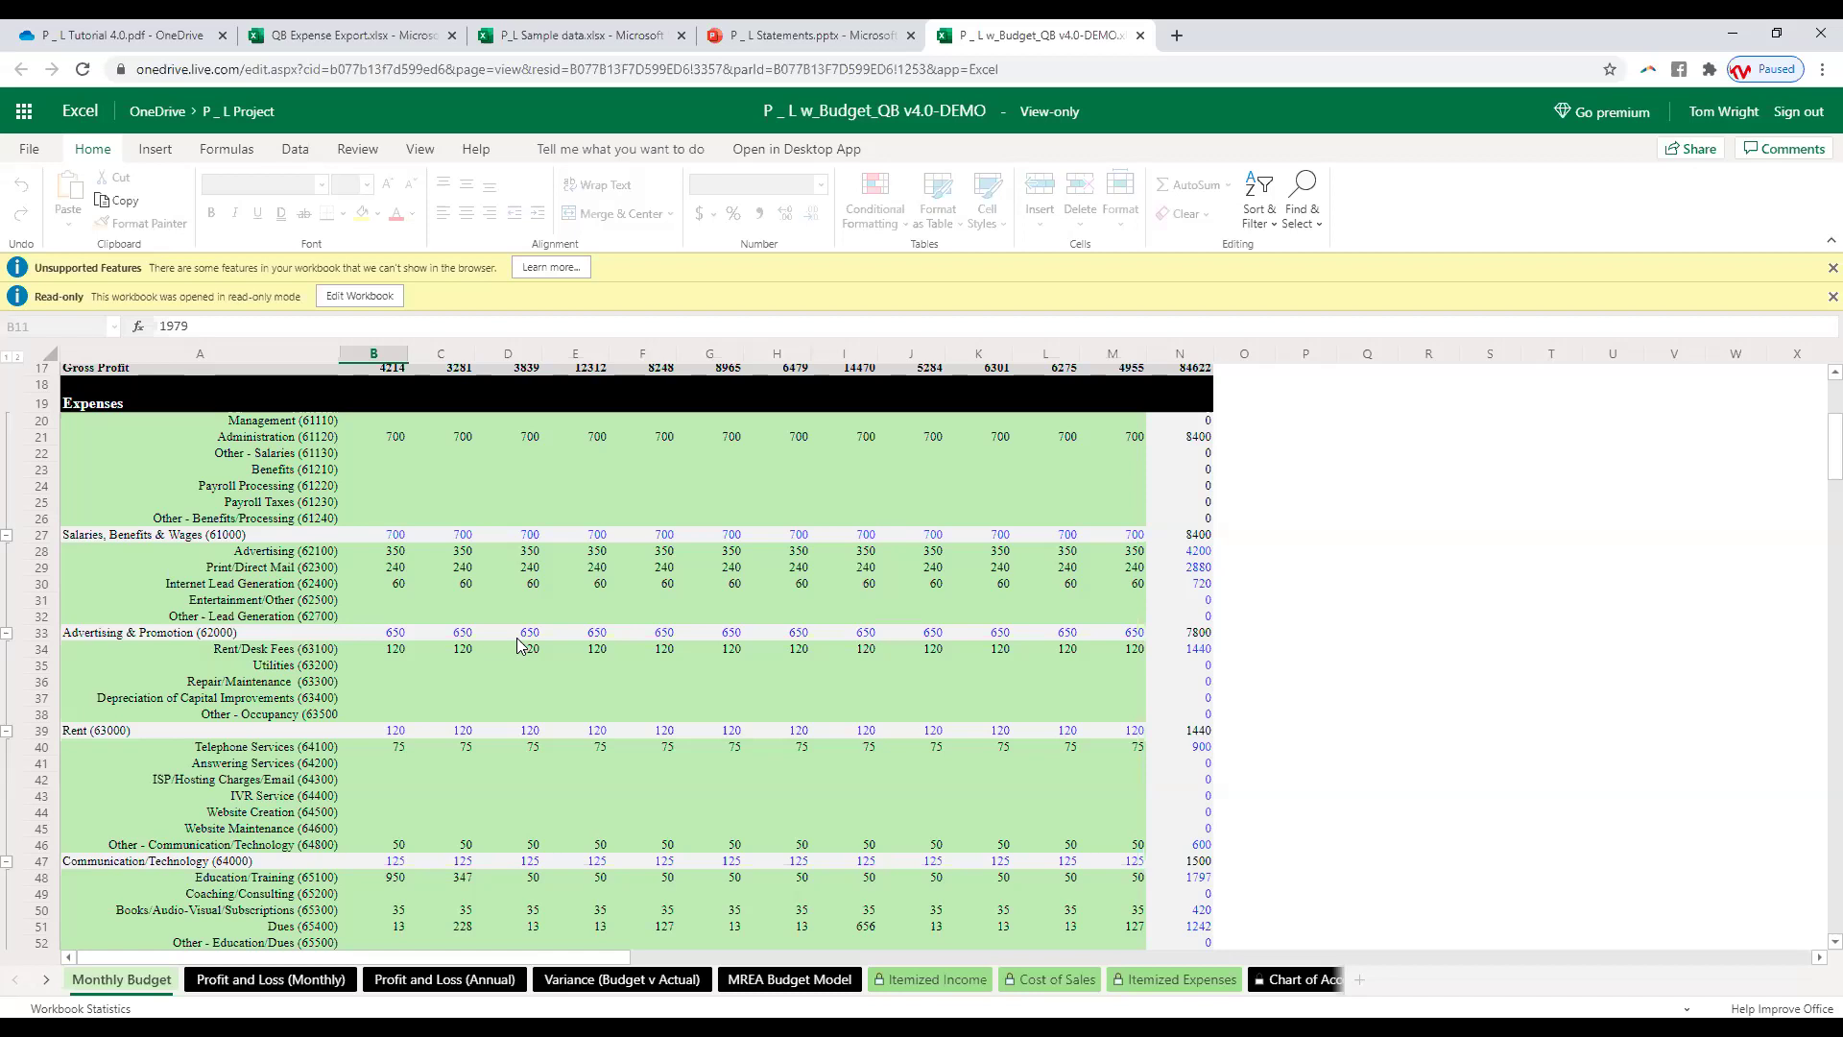
{"action": "scroll", "coordinate": [618, 633], "scroll_direction": "down", "scroll_amount": 6}
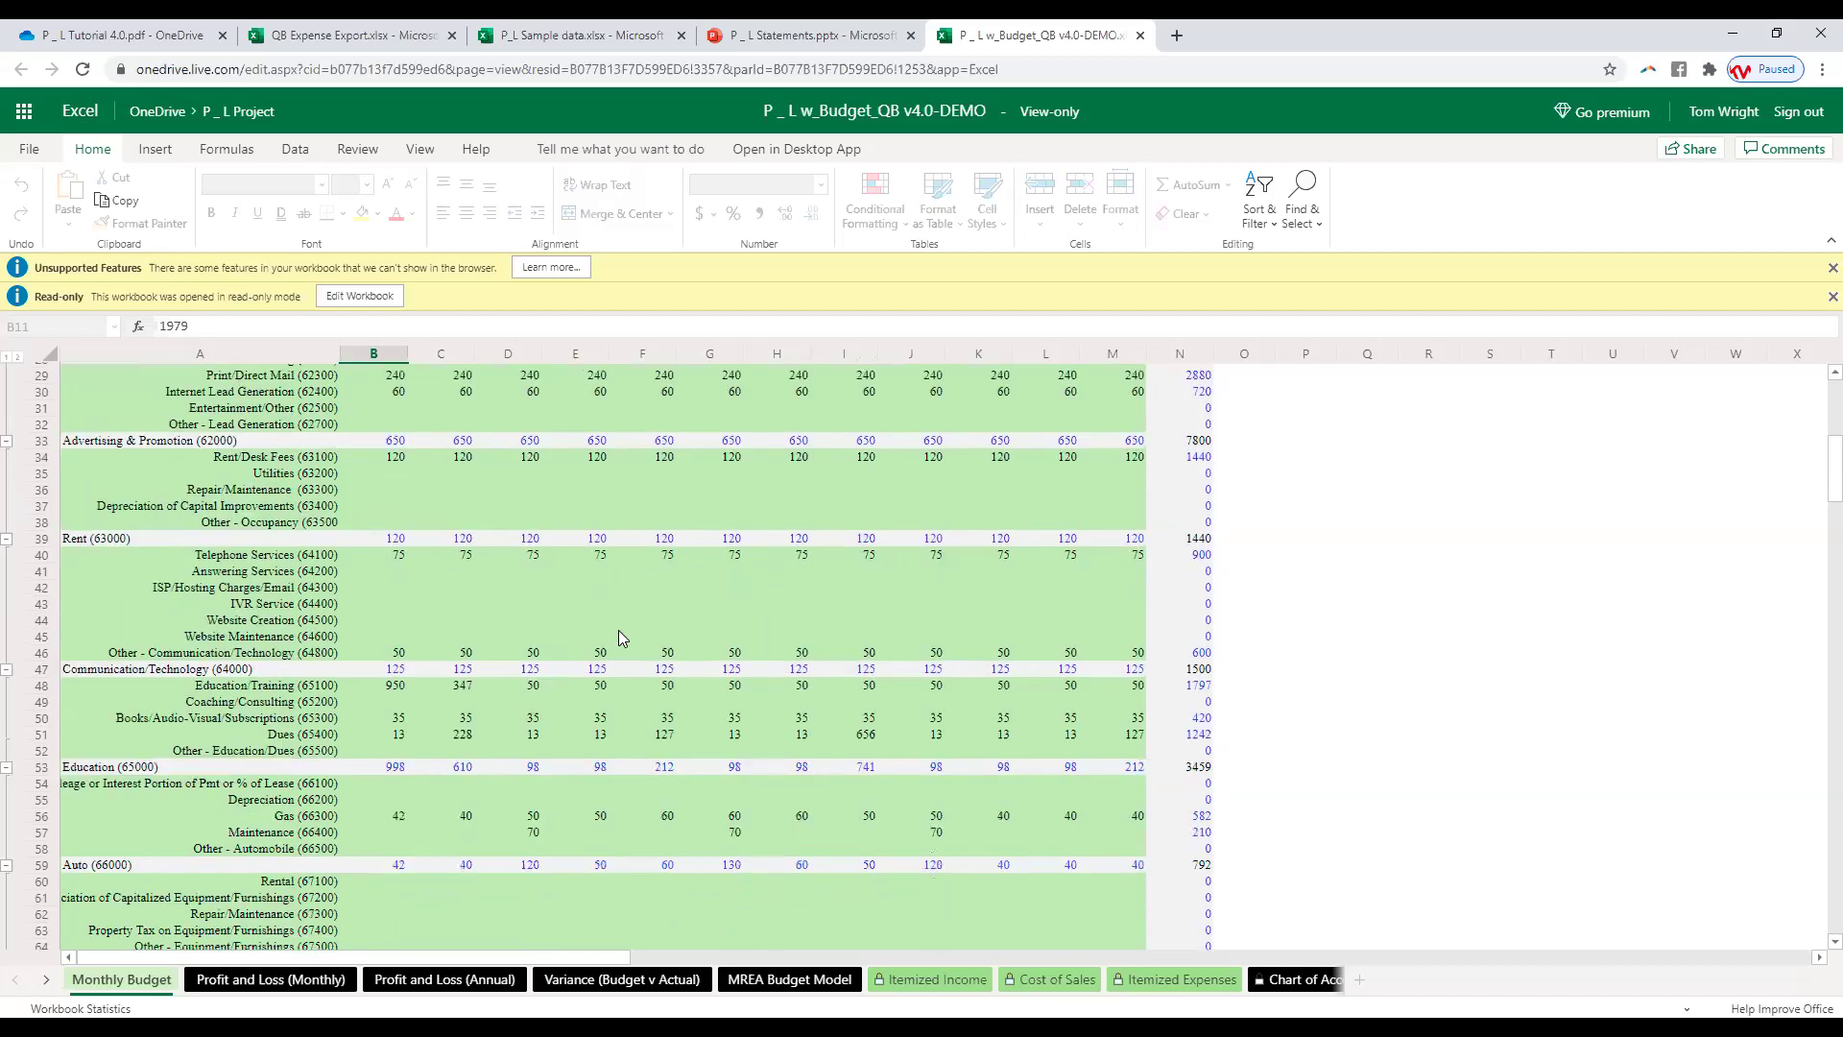
{"action": "scroll", "coordinate": [622, 638], "scroll_direction": "down", "scroll_amount": 15}
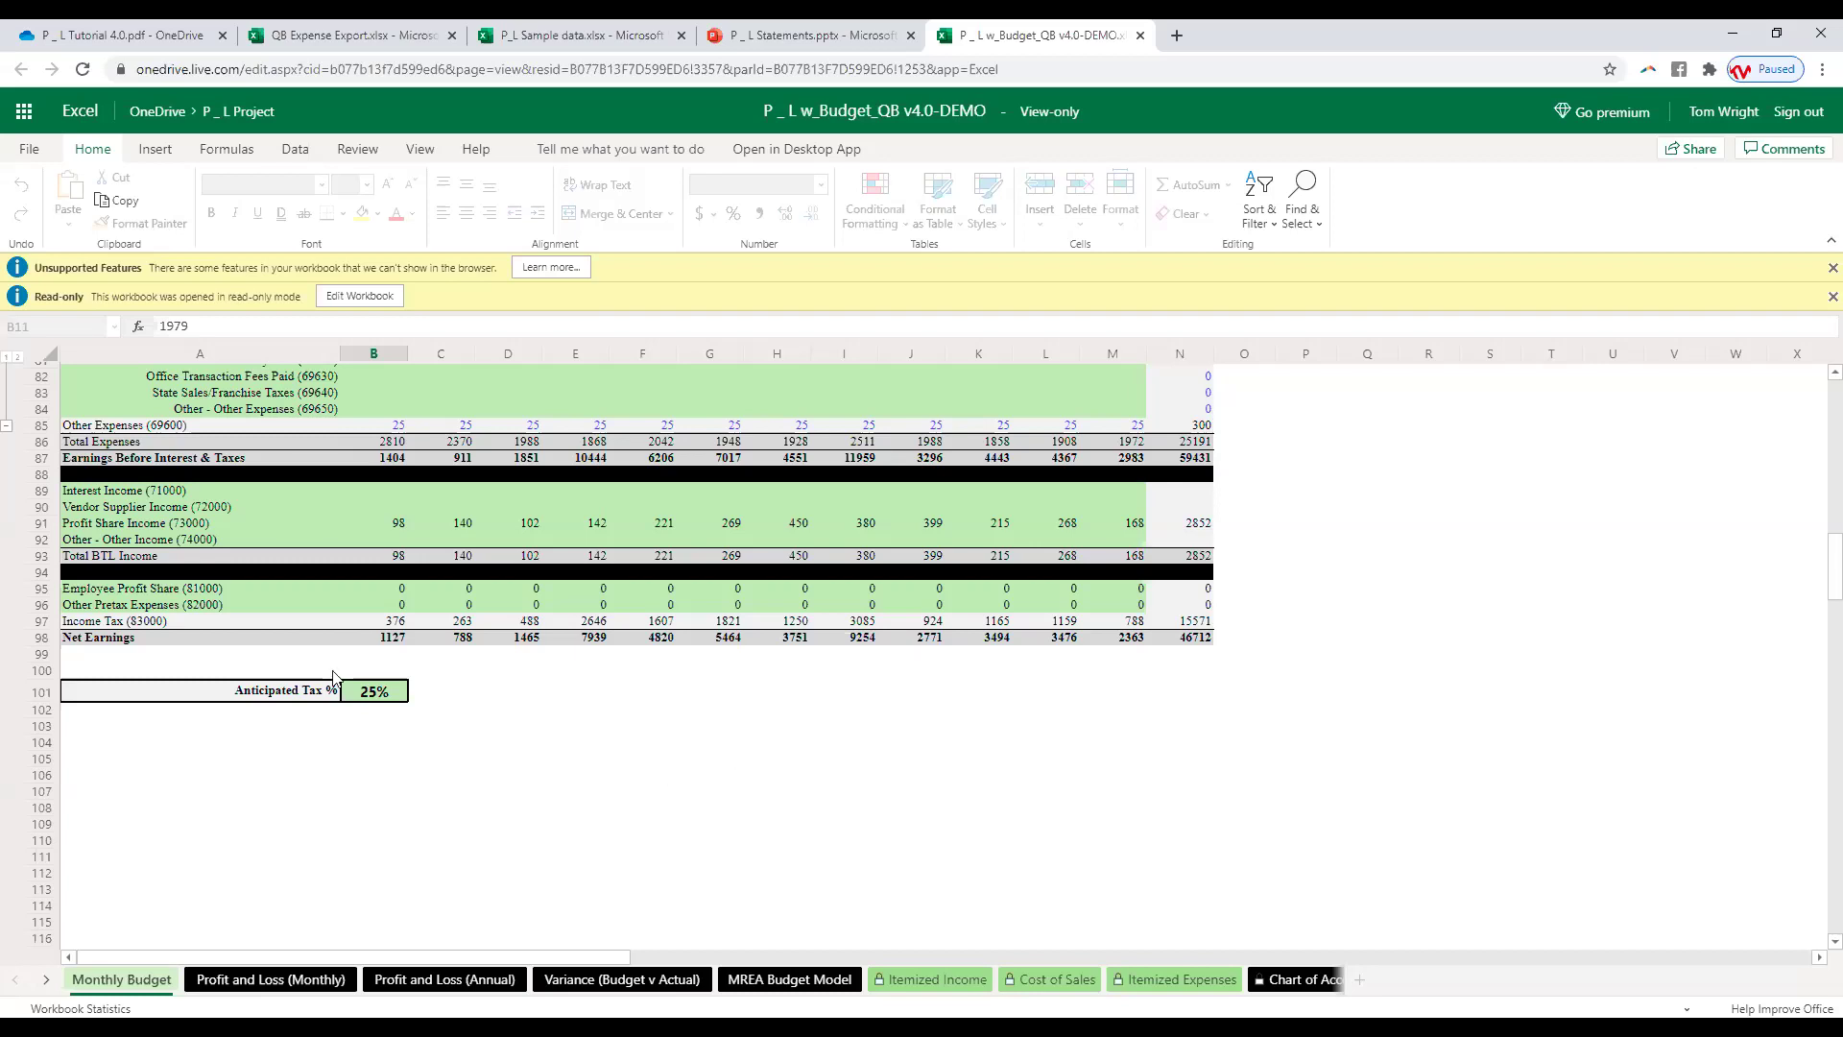
{"action": "left_click", "coordinate": [391, 693]}
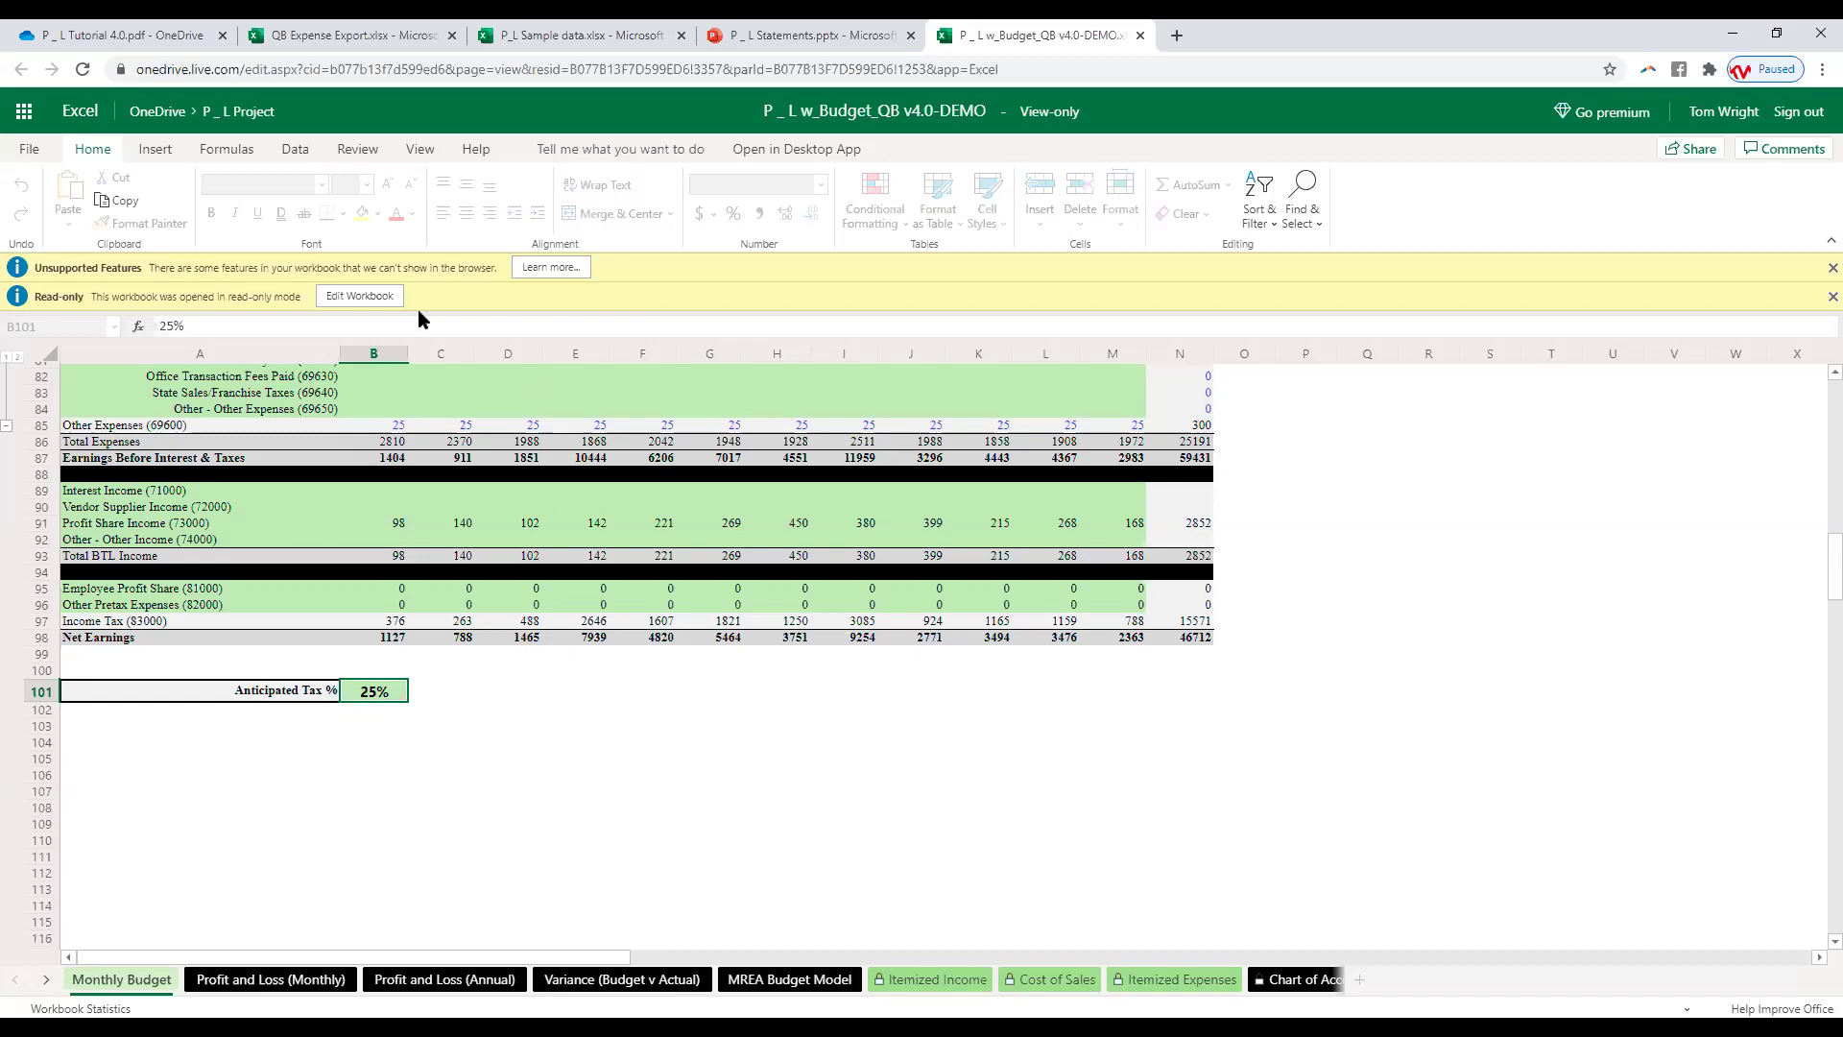
Step: Save an editable copy of the workbook as P _ L w_Budget_QB v4.0-DEMO - Editable
{"action": "left_click", "coordinate": [355, 297]}
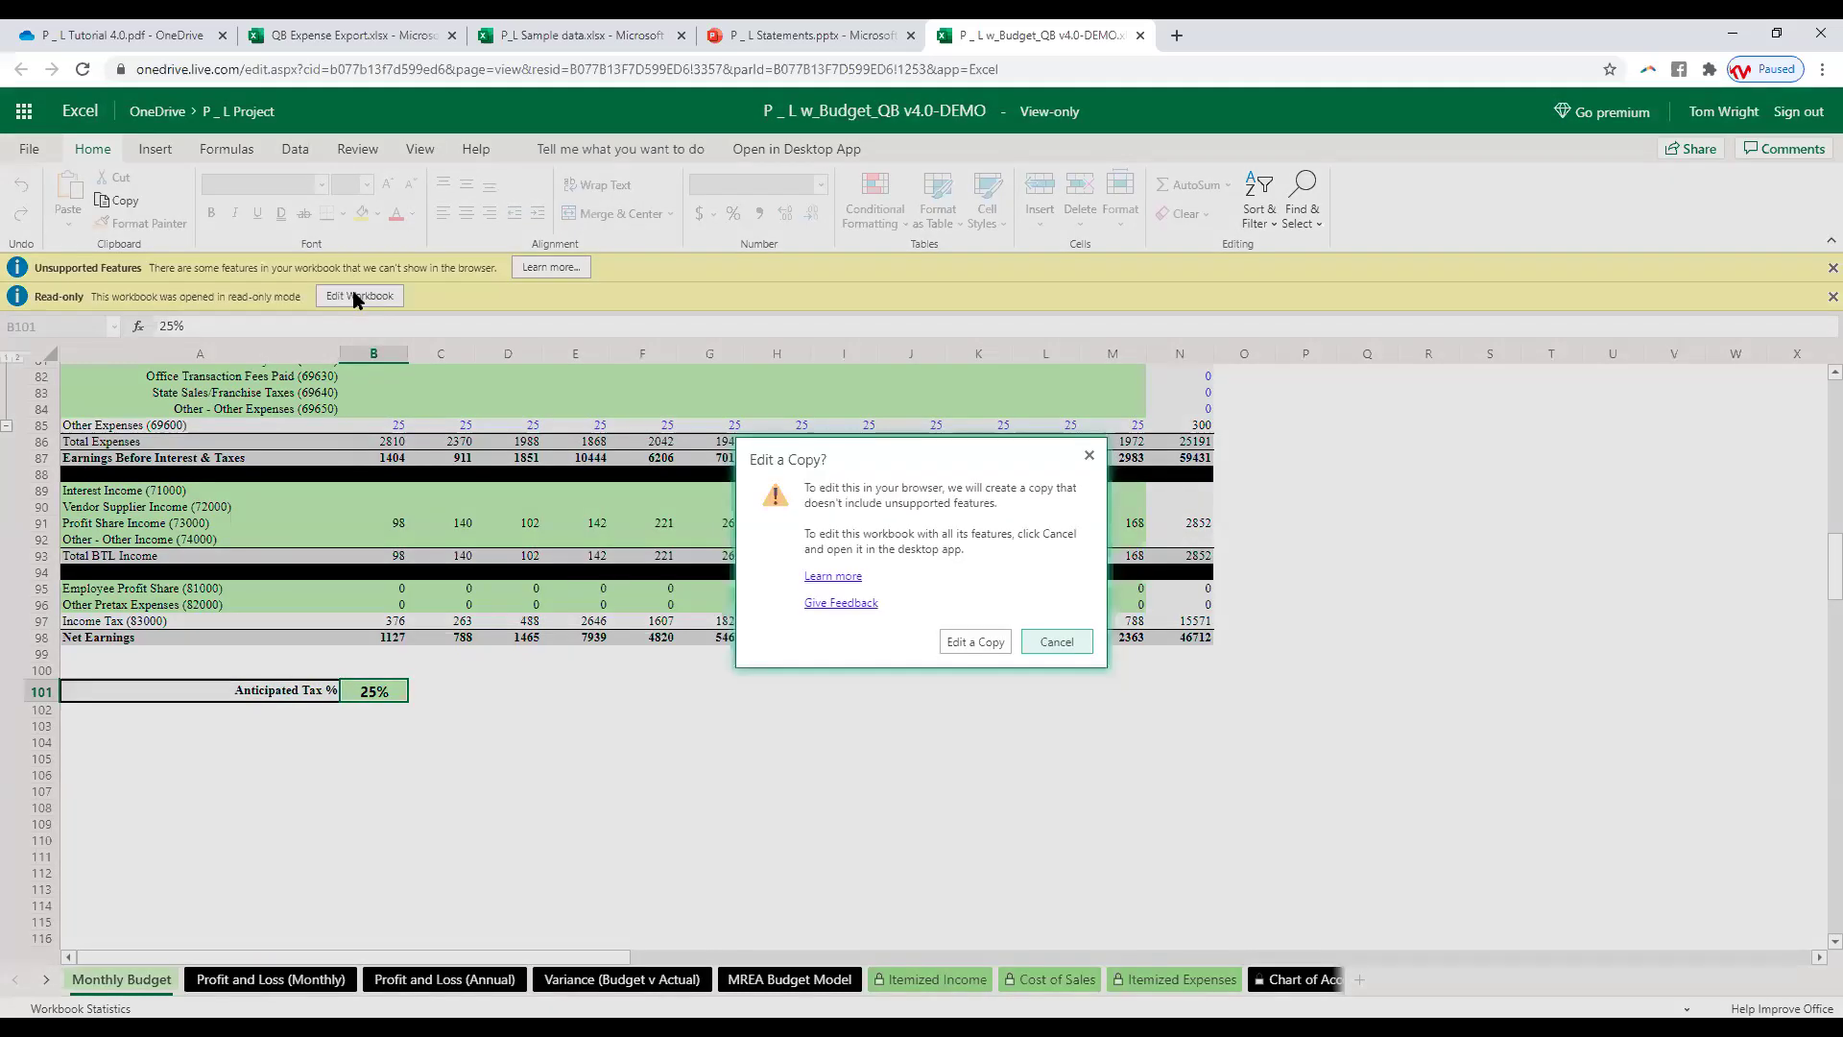
{"action": "left_click", "coordinate": [956, 643]}
{"action": "left_click", "coordinate": [957, 638]}
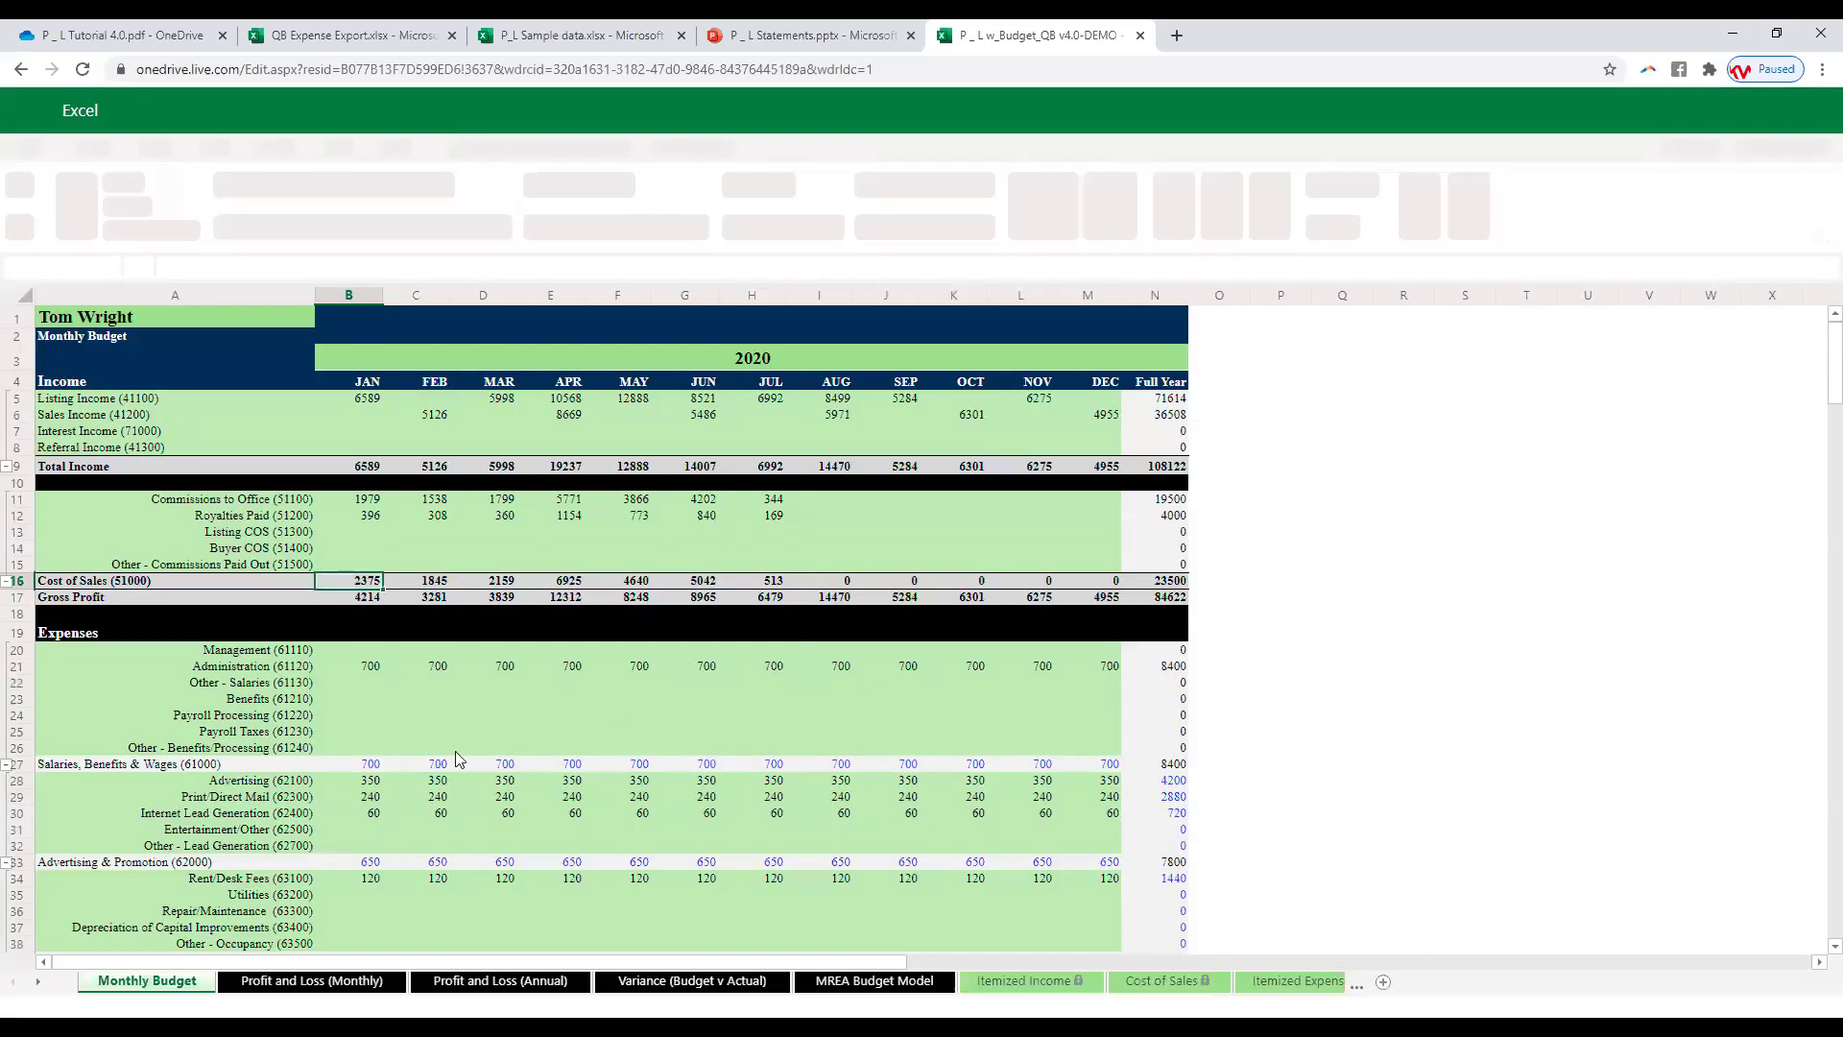
Step: Set the Anticipated Tax % in cell B101 of the Monthly Budget sheet to 30%
{"action": "left_click", "coordinate": [319, 694]}
{"action": "scroll", "coordinate": [319, 693], "scroll_direction": "down", "scroll_amount": 5}
{"action": "scroll", "coordinate": [334, 734], "scroll_direction": "down", "scroll_amount": 4}
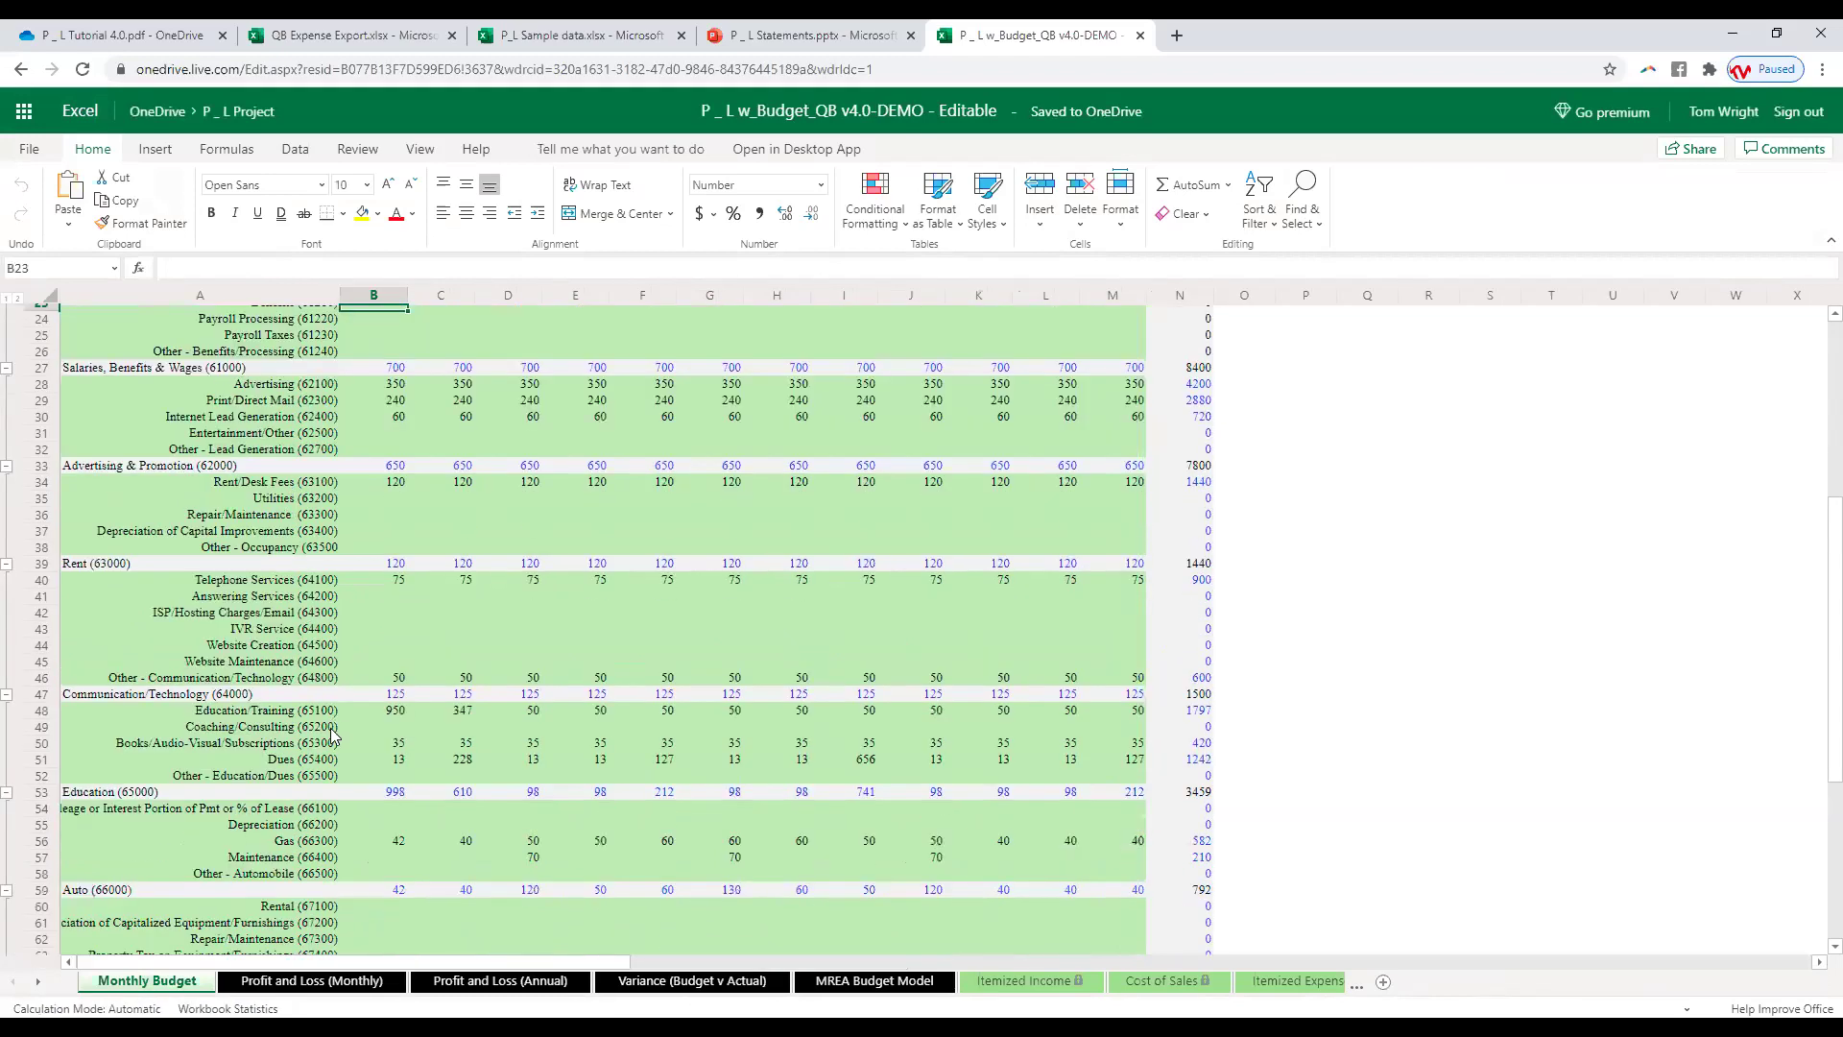
{"action": "scroll", "coordinate": [333, 735], "scroll_direction": "down", "scroll_amount": 15}
{"action": "scroll", "coordinate": [334, 745], "scroll_direction": "up", "scroll_amount": 4}
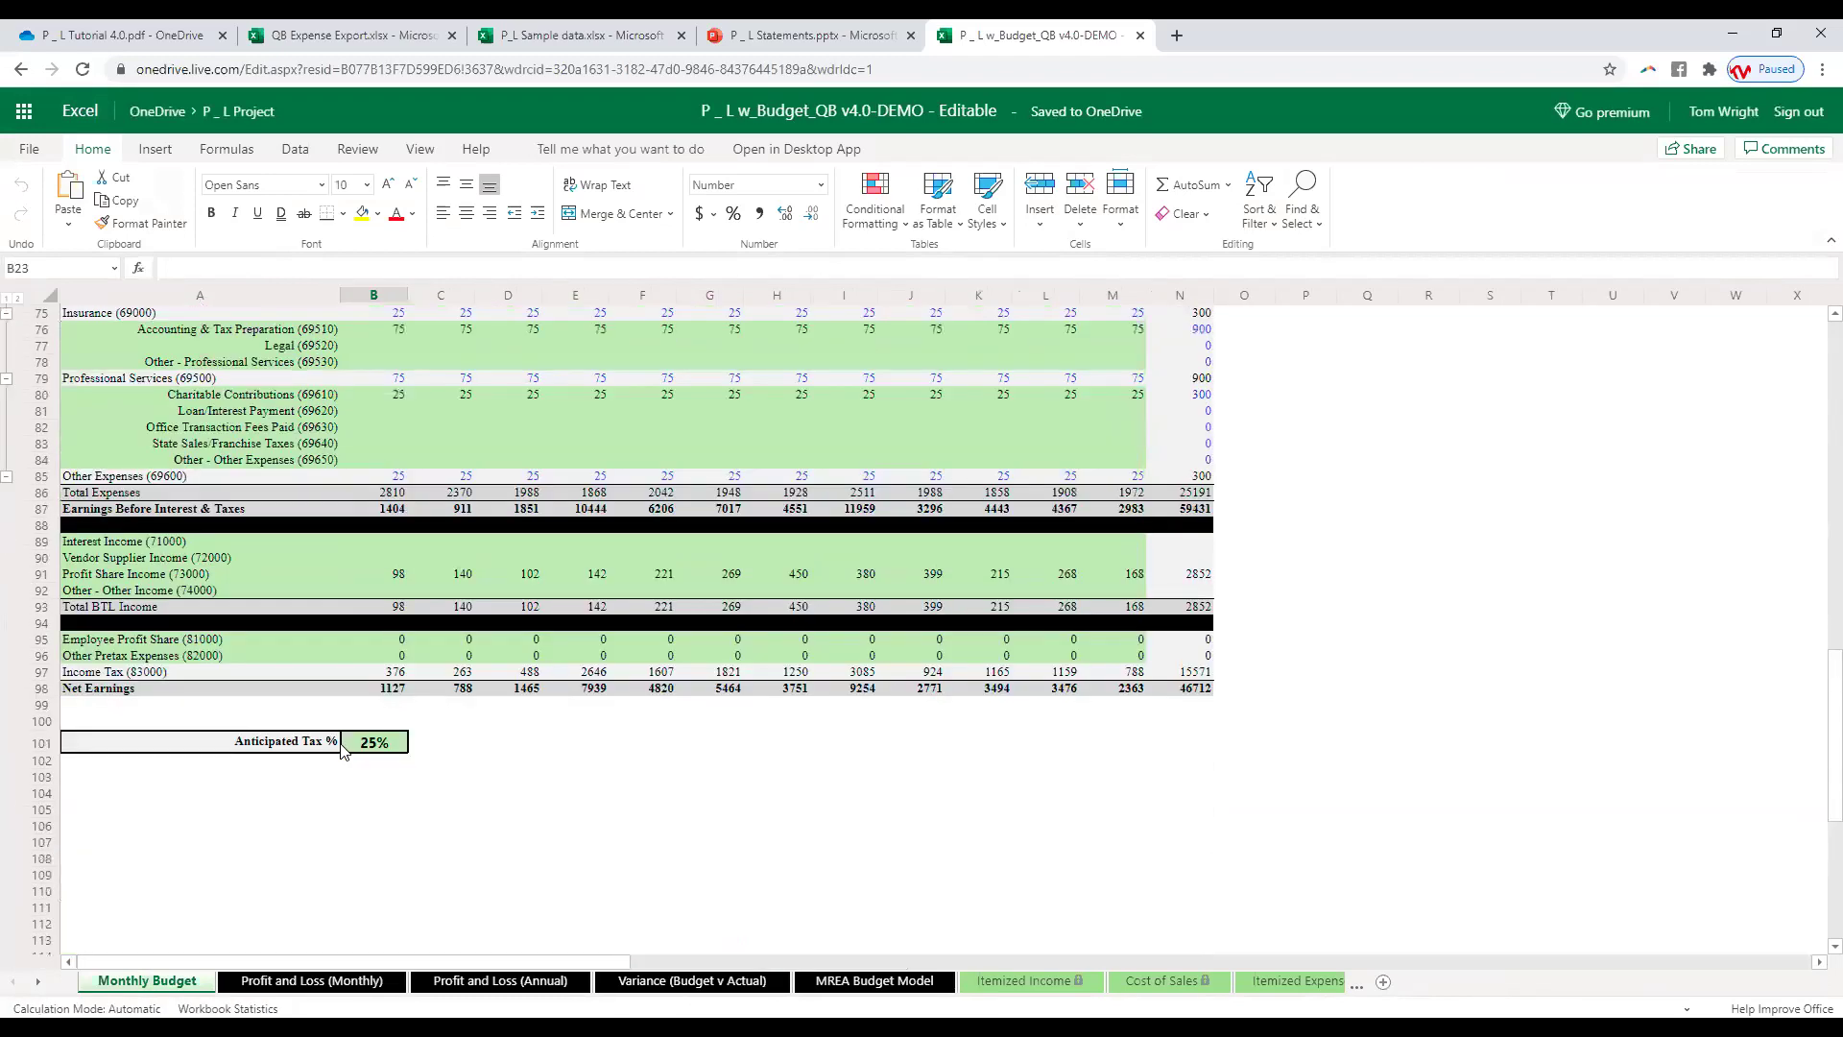
{"action": "left_click", "coordinate": [400, 752]}
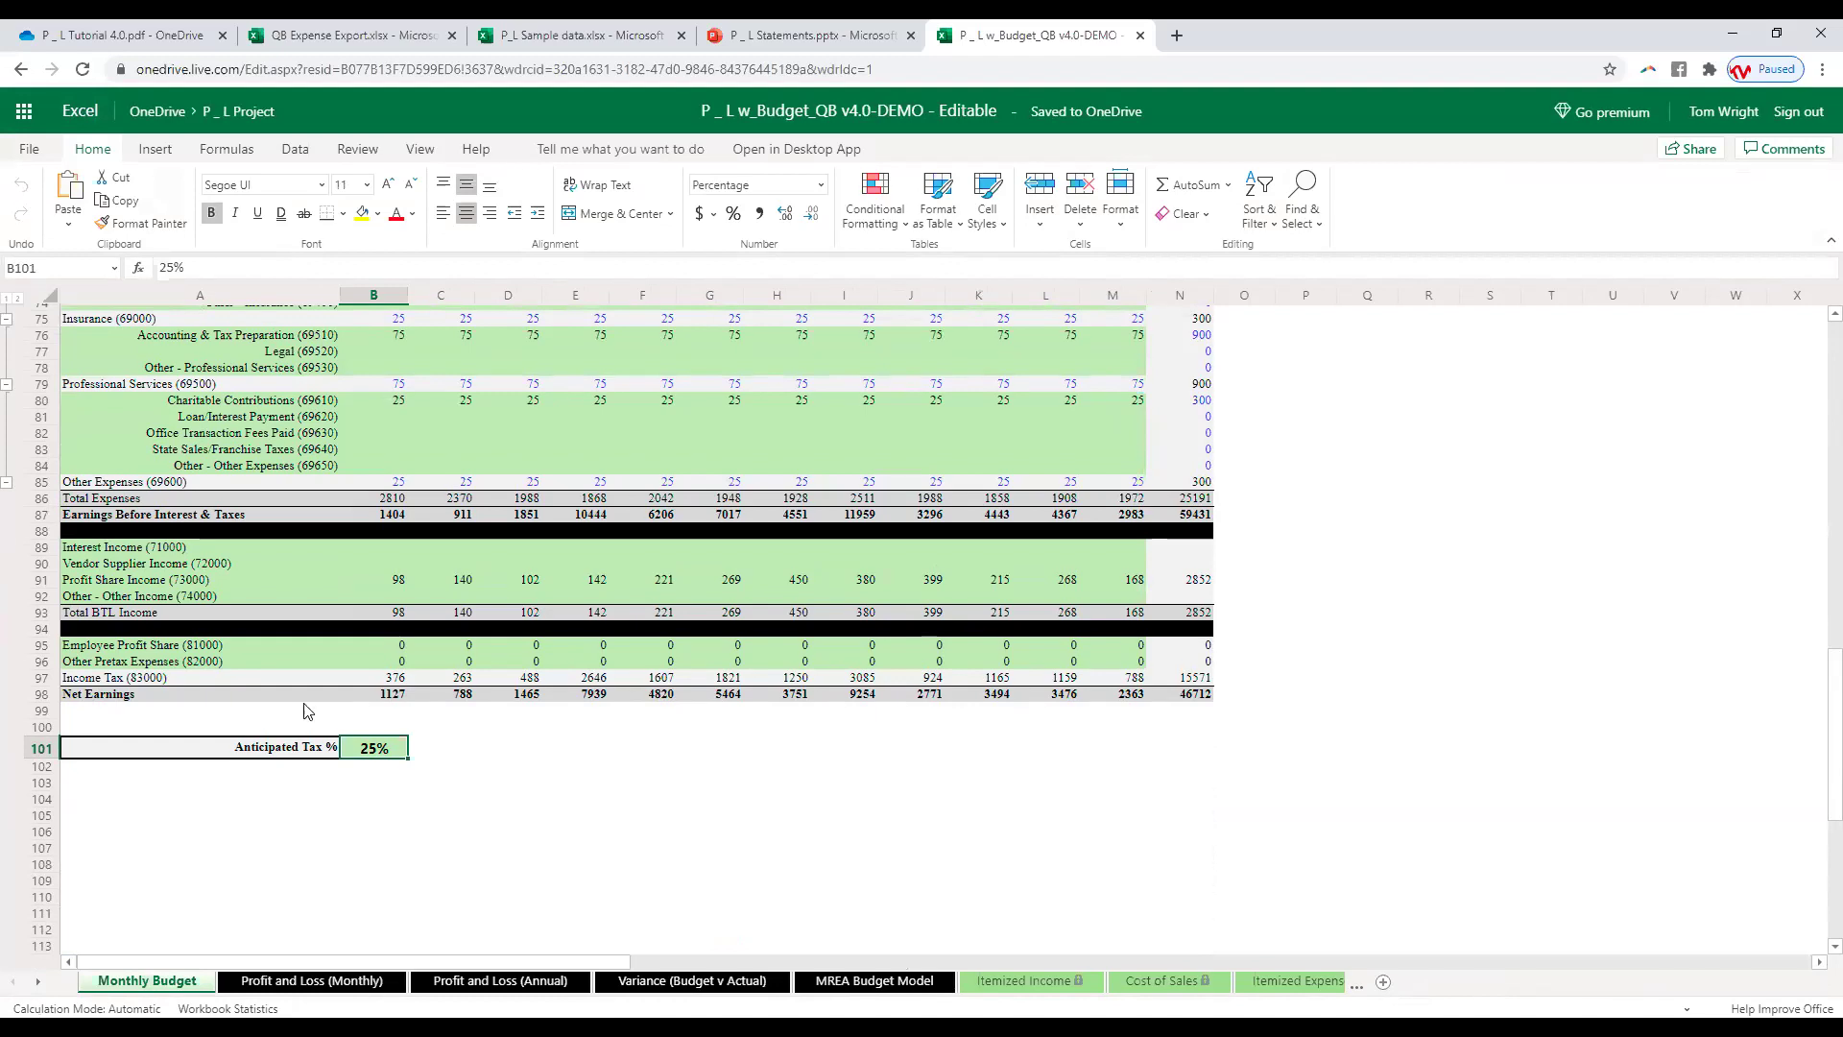
{"action": "left_click", "coordinate": [42, 681]}
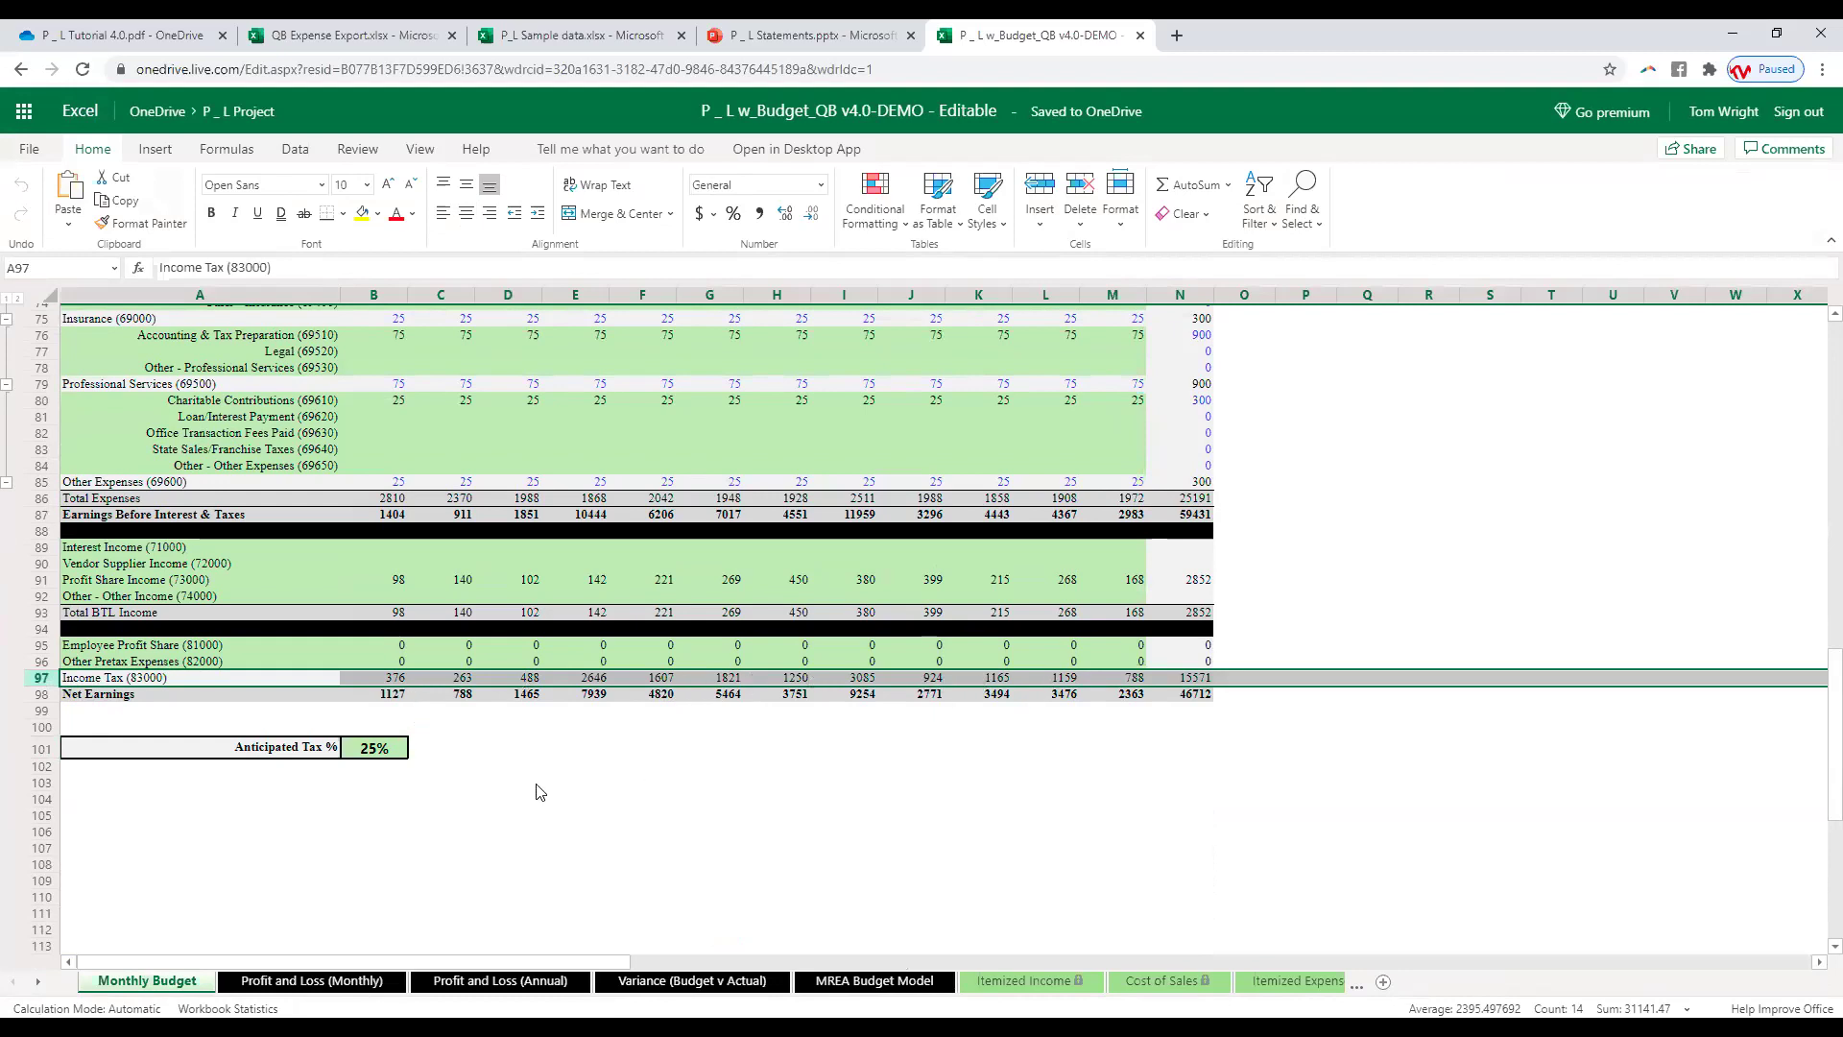
{"action": "left_click", "coordinate": [384, 750]}
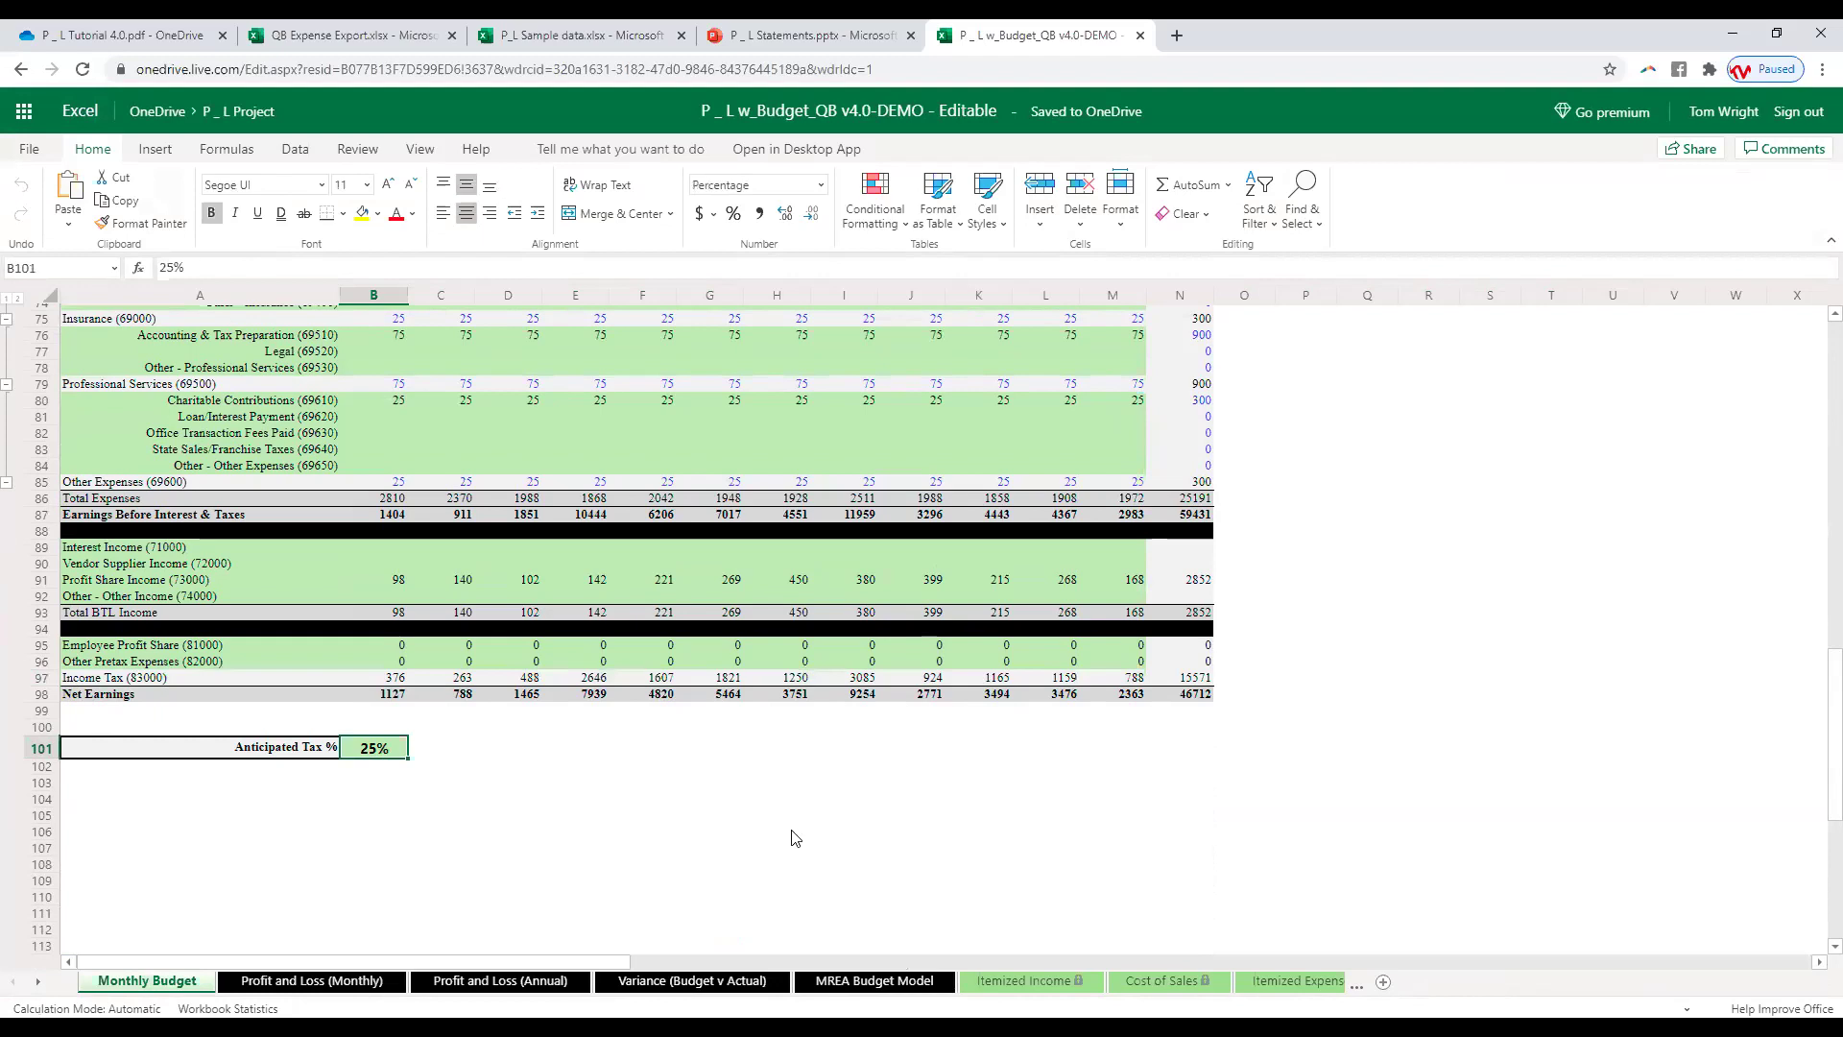
{"action": "type", "text": "30"}
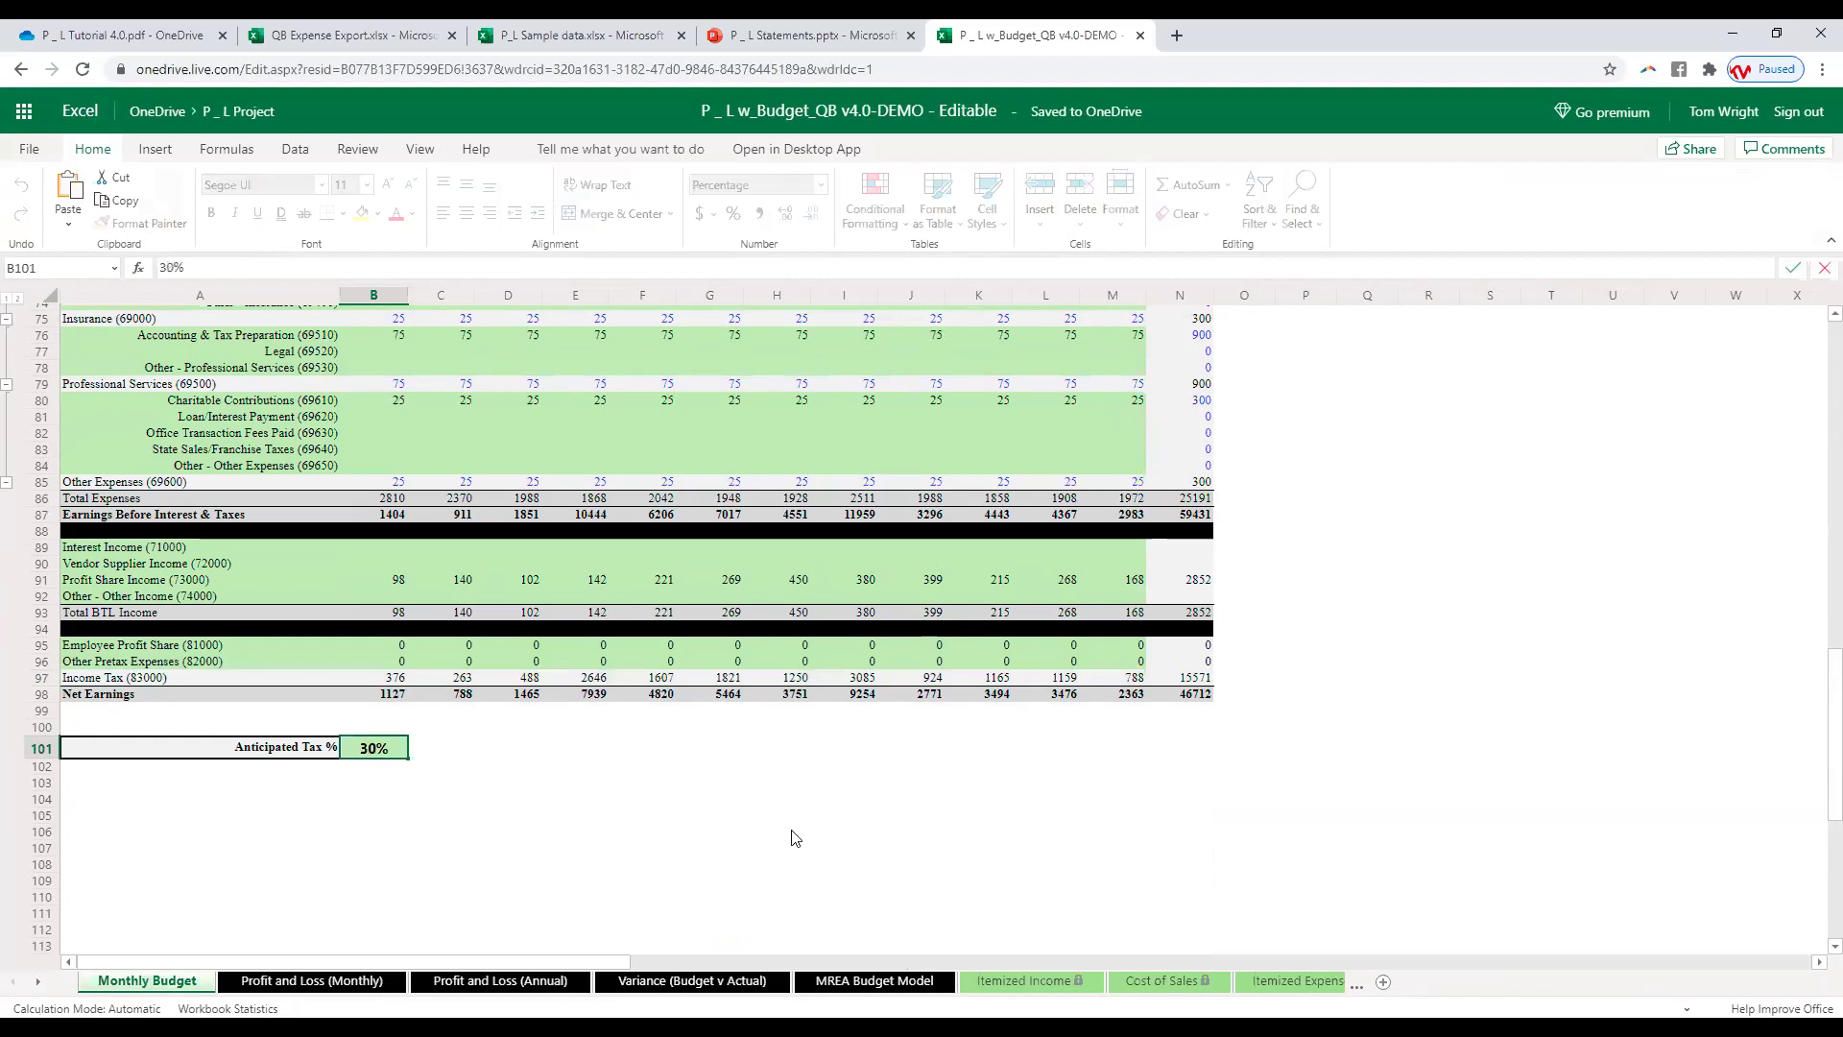
{"action": "key", "text": "Return"}
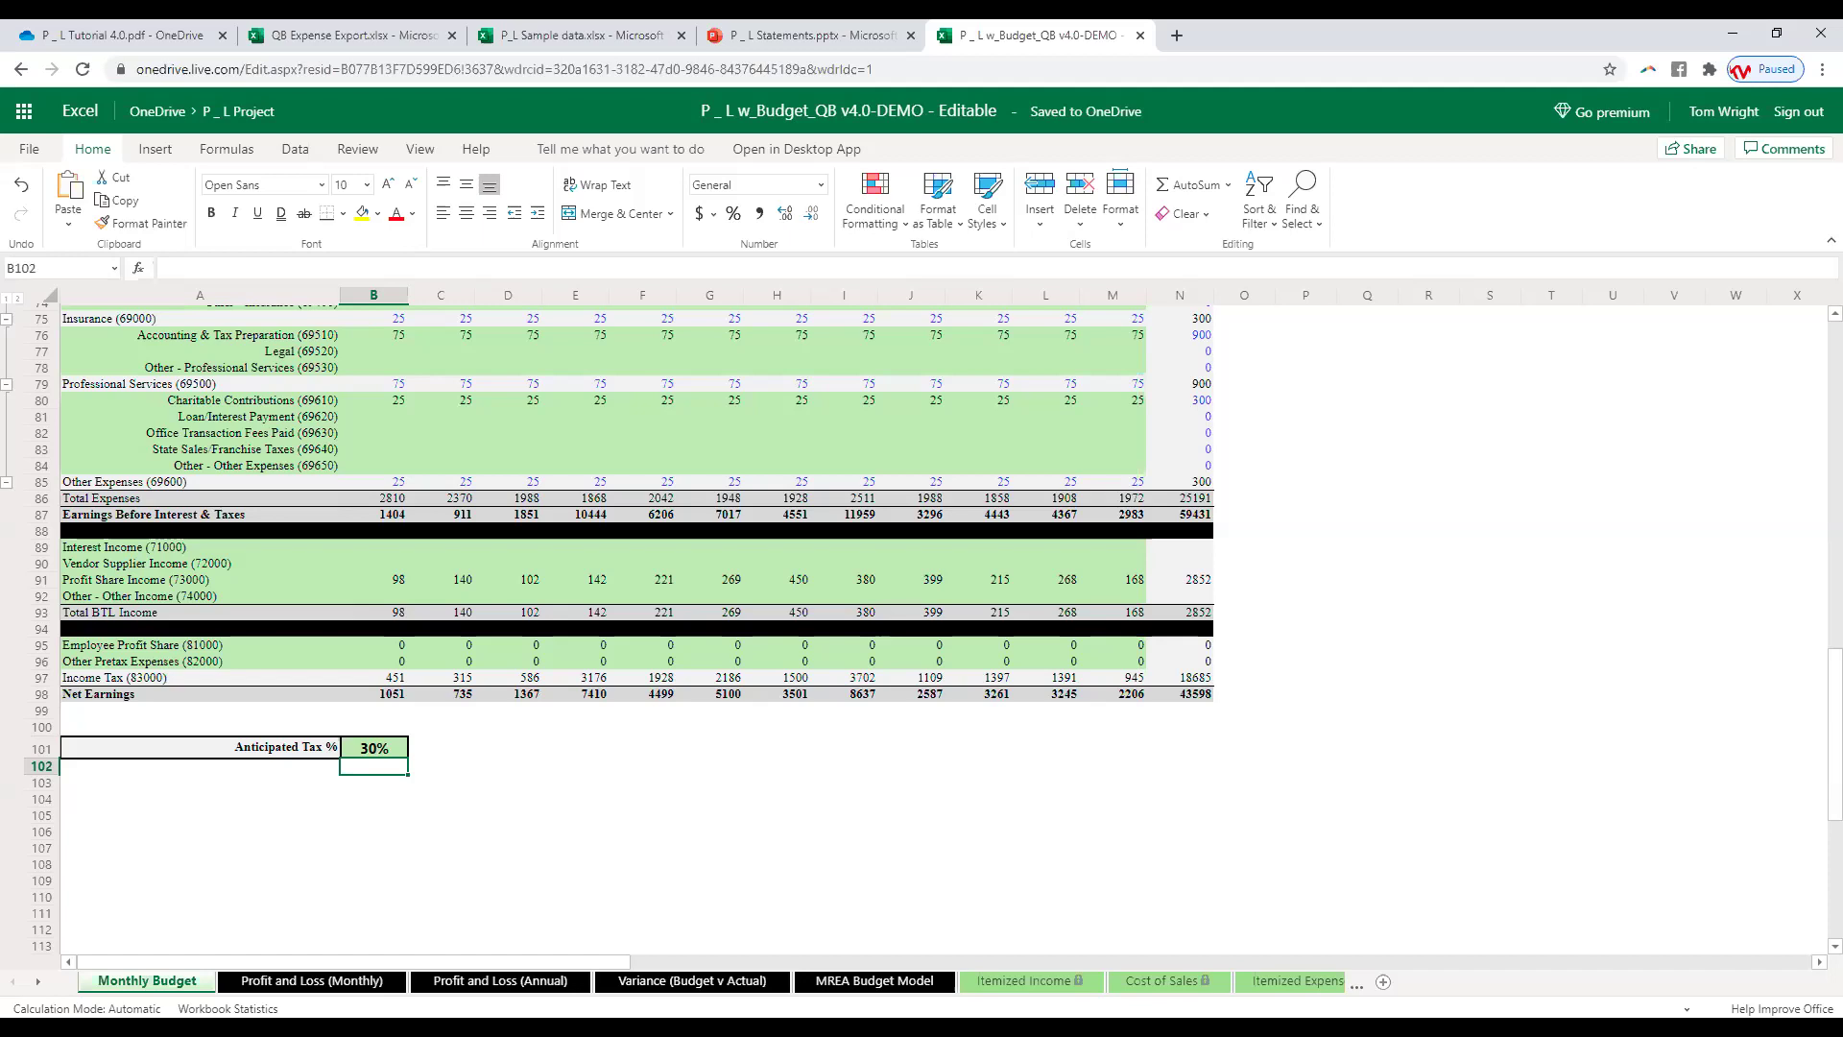
Step: Display the Itemized Expenses sheet, and copy the expense rows A1:D30 from the Expenses sheet of the P_L Sample data workbook
{"action": "left_click", "coordinate": [1298, 982]}
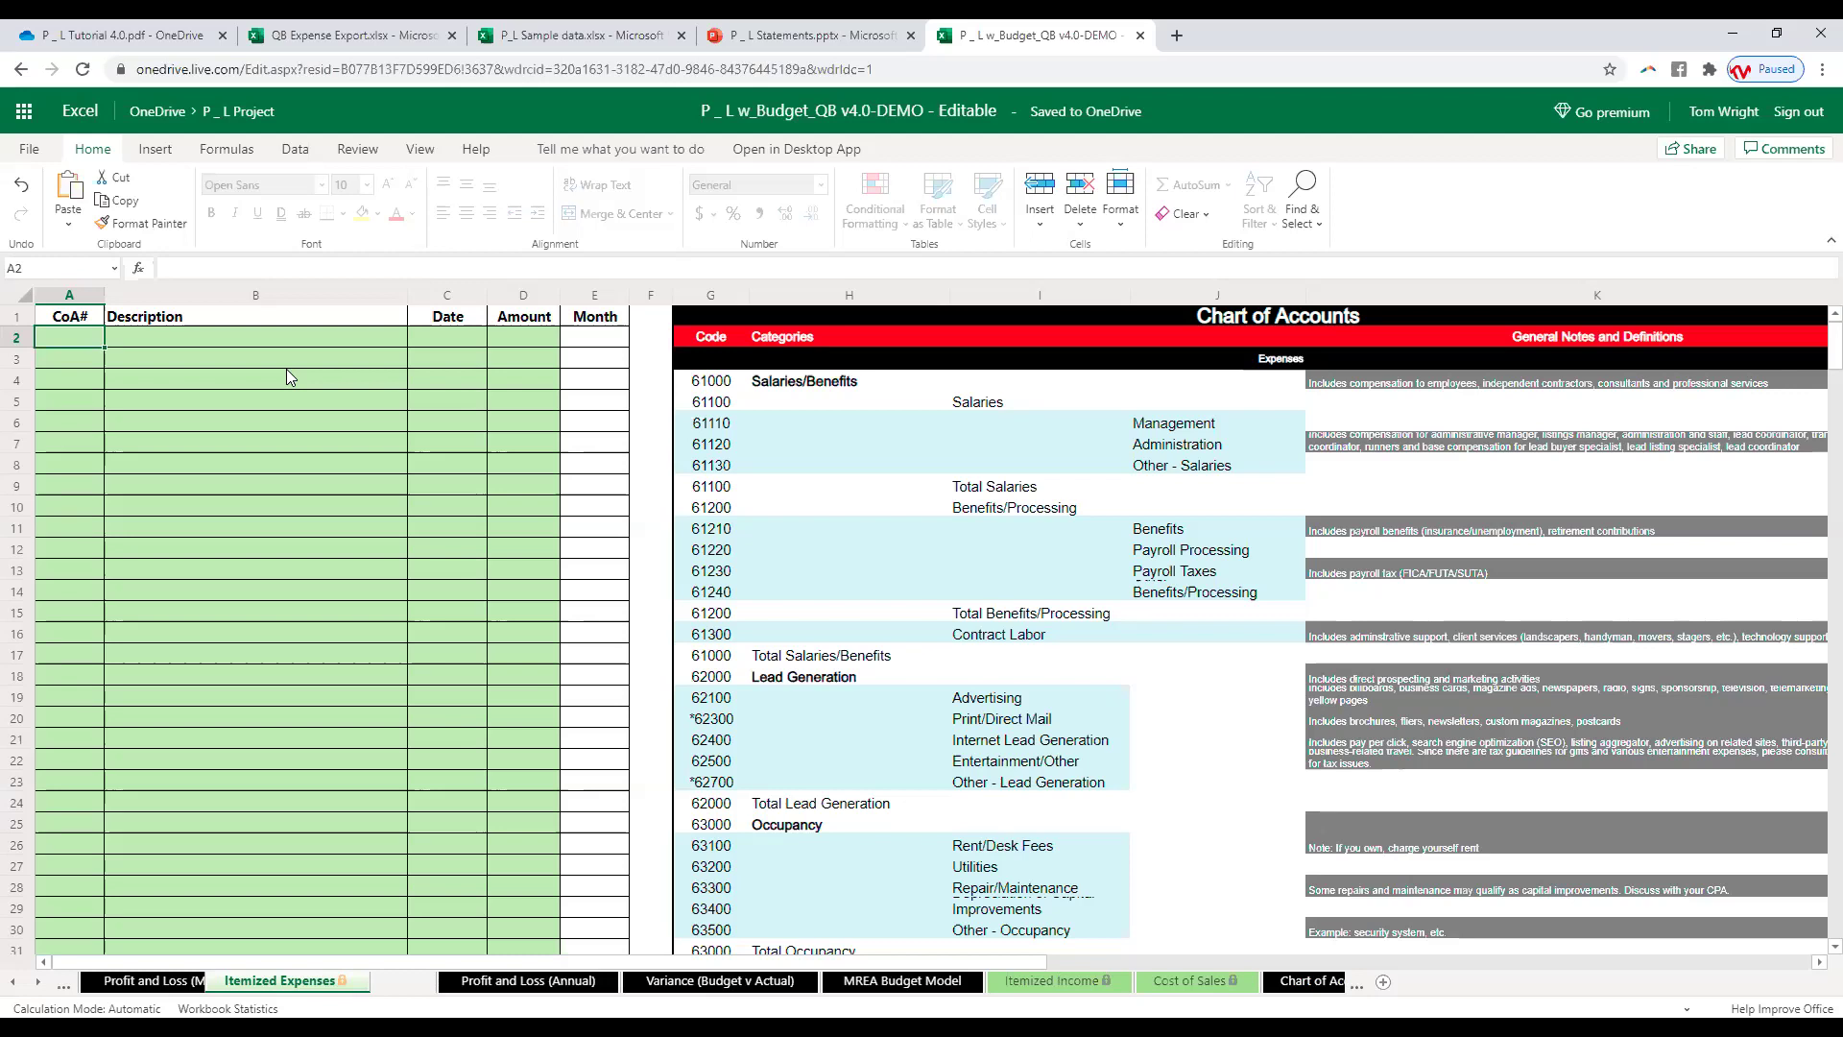
{"action": "left_click", "coordinate": [583, 36]}
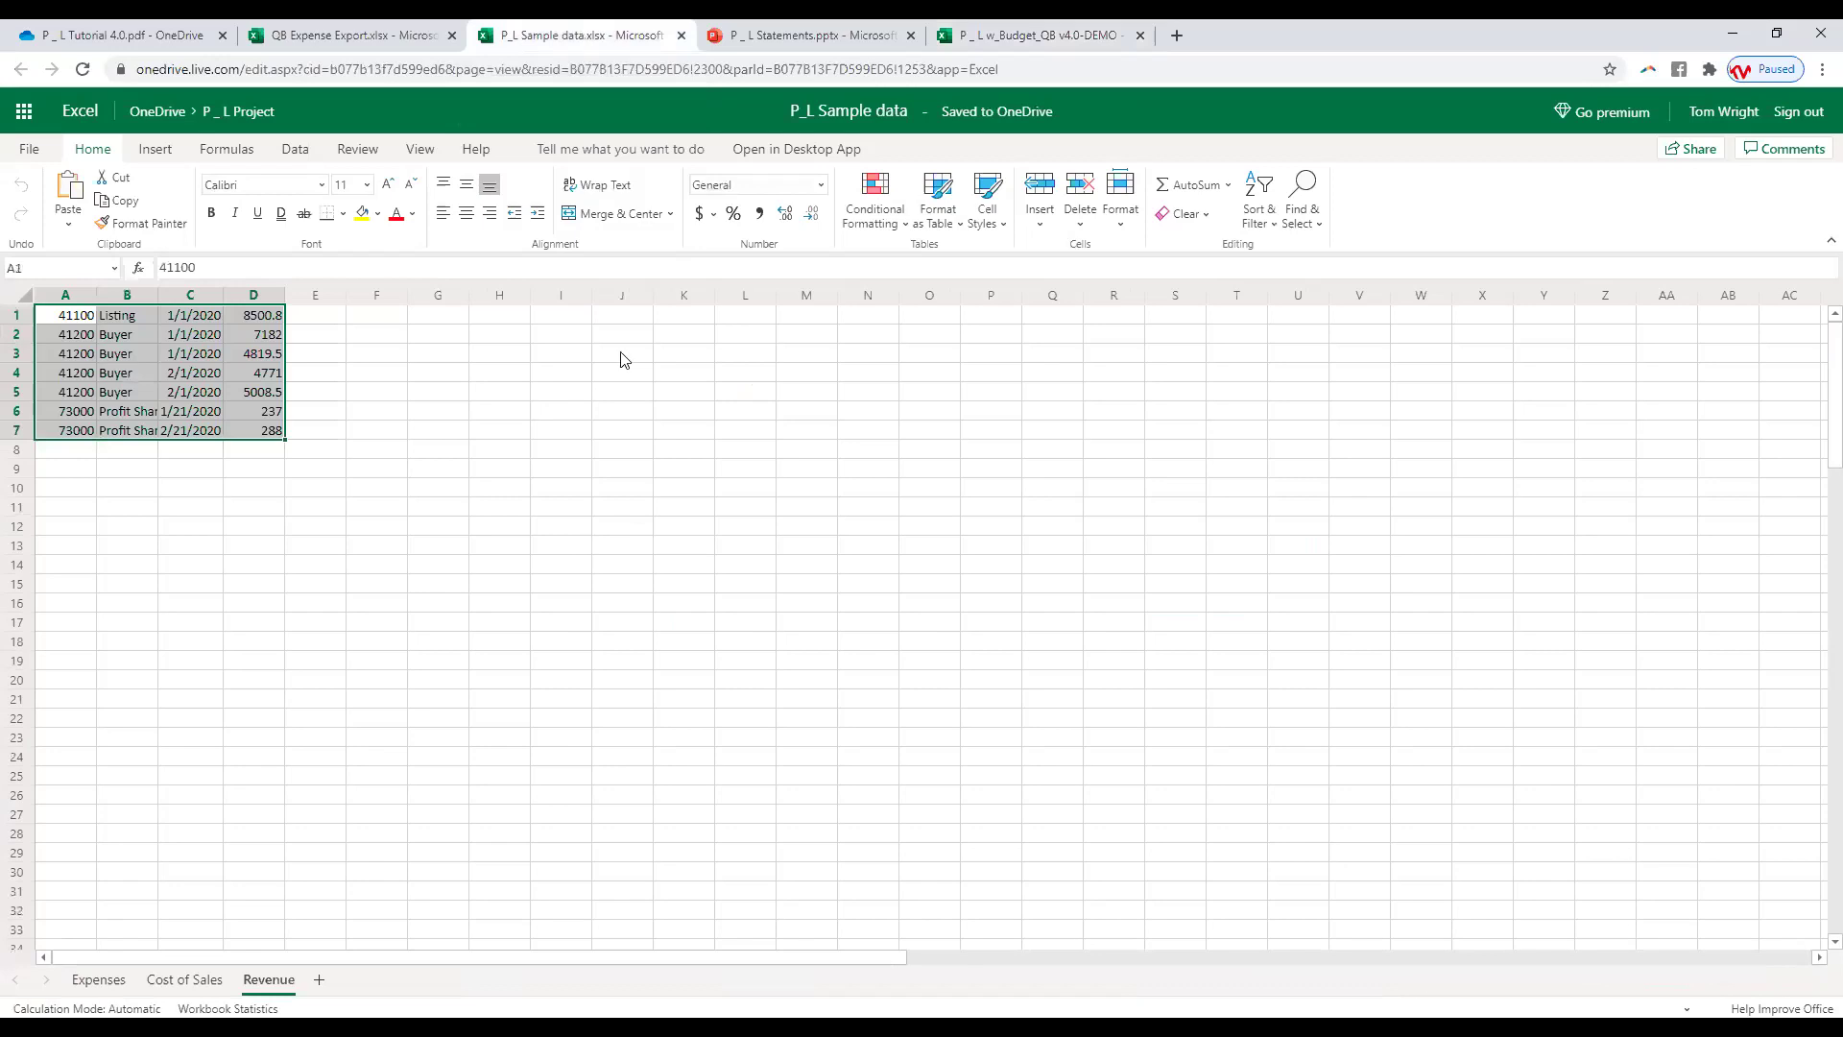
{"action": "left_click", "coordinate": [96, 981]}
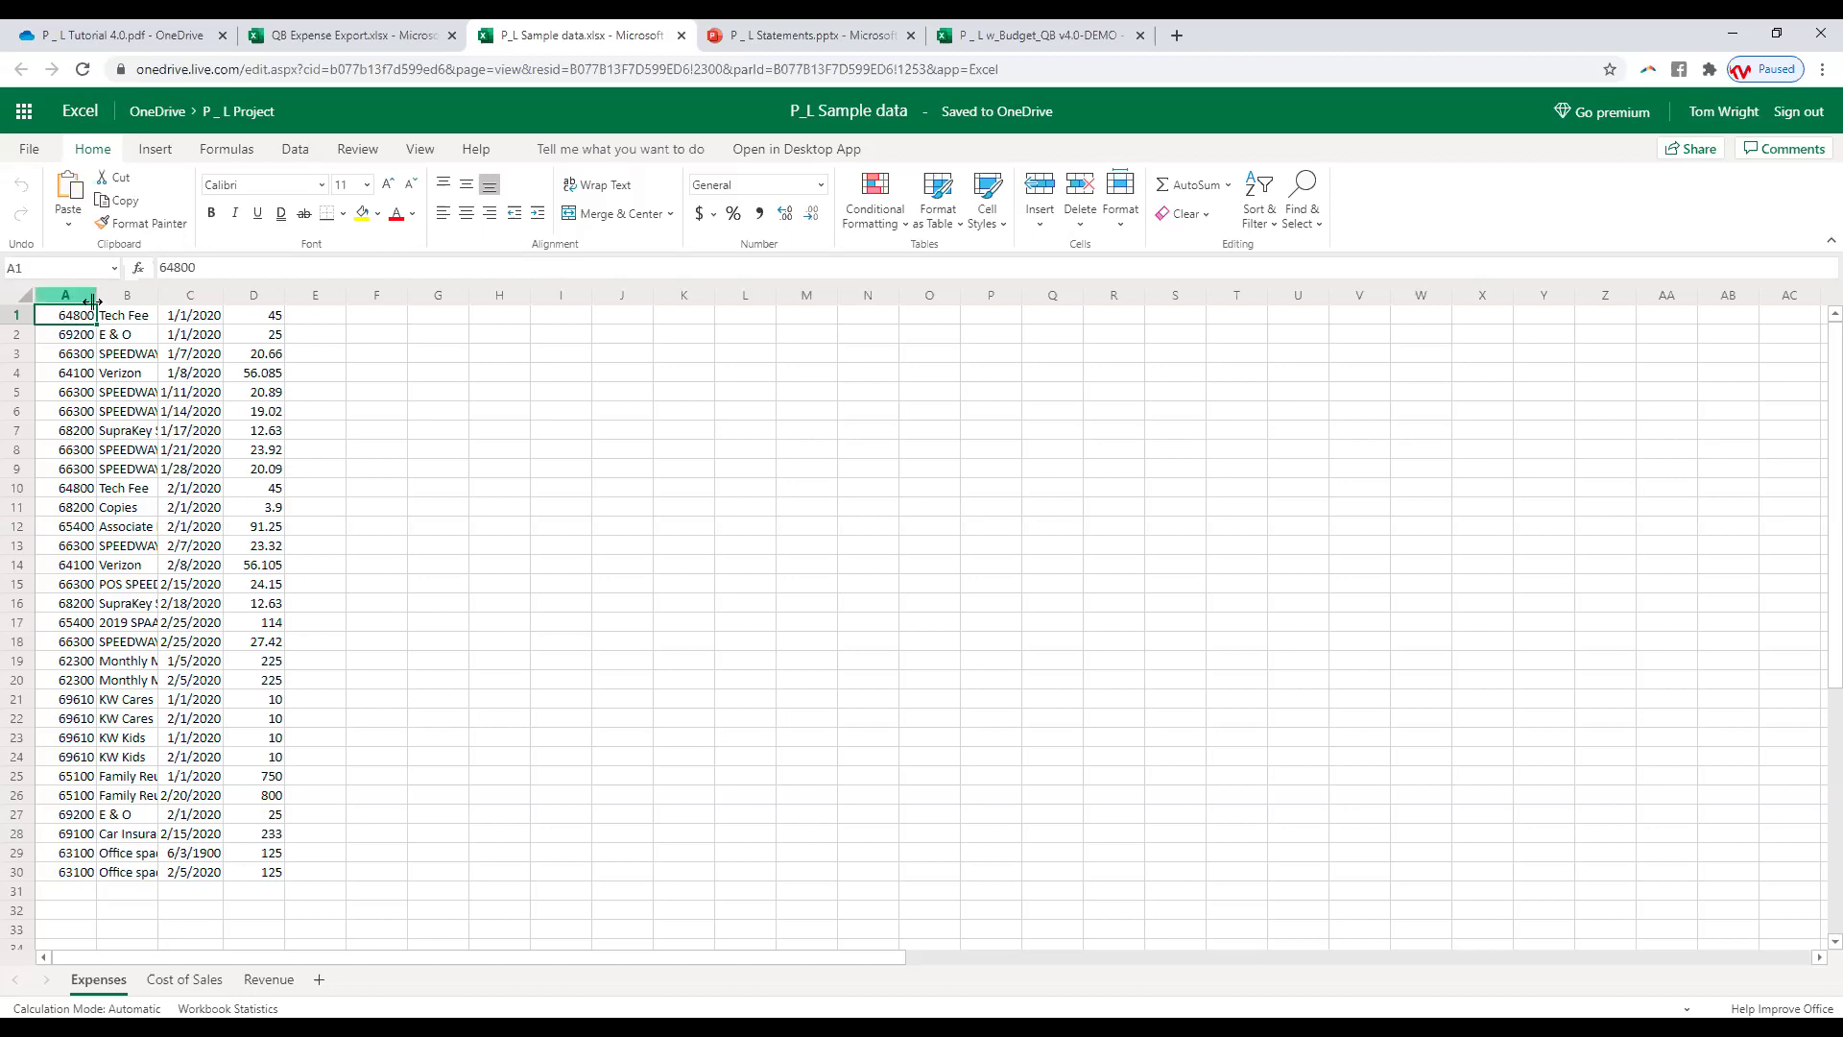
{"action": "left_click_drag", "start_coordinate": [72, 316], "coordinate": [251, 869]}
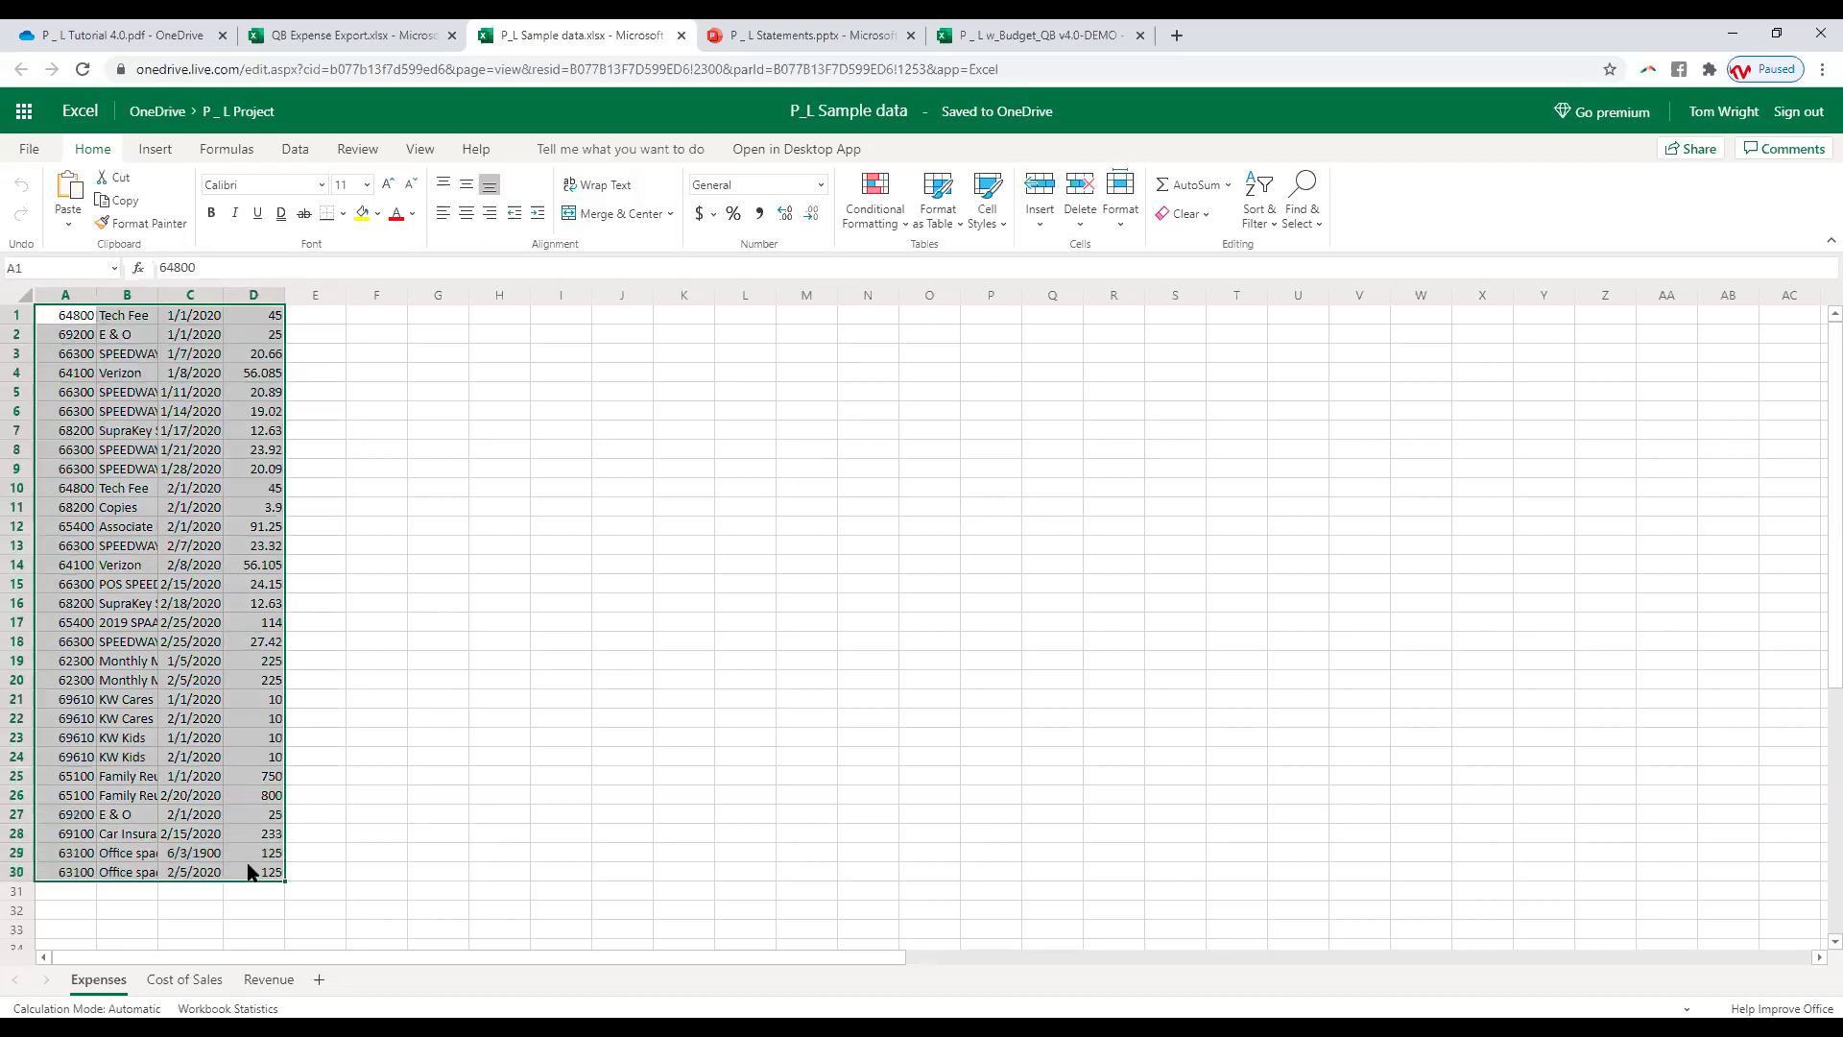
{"action": "right_click", "coordinate": [251, 869]}
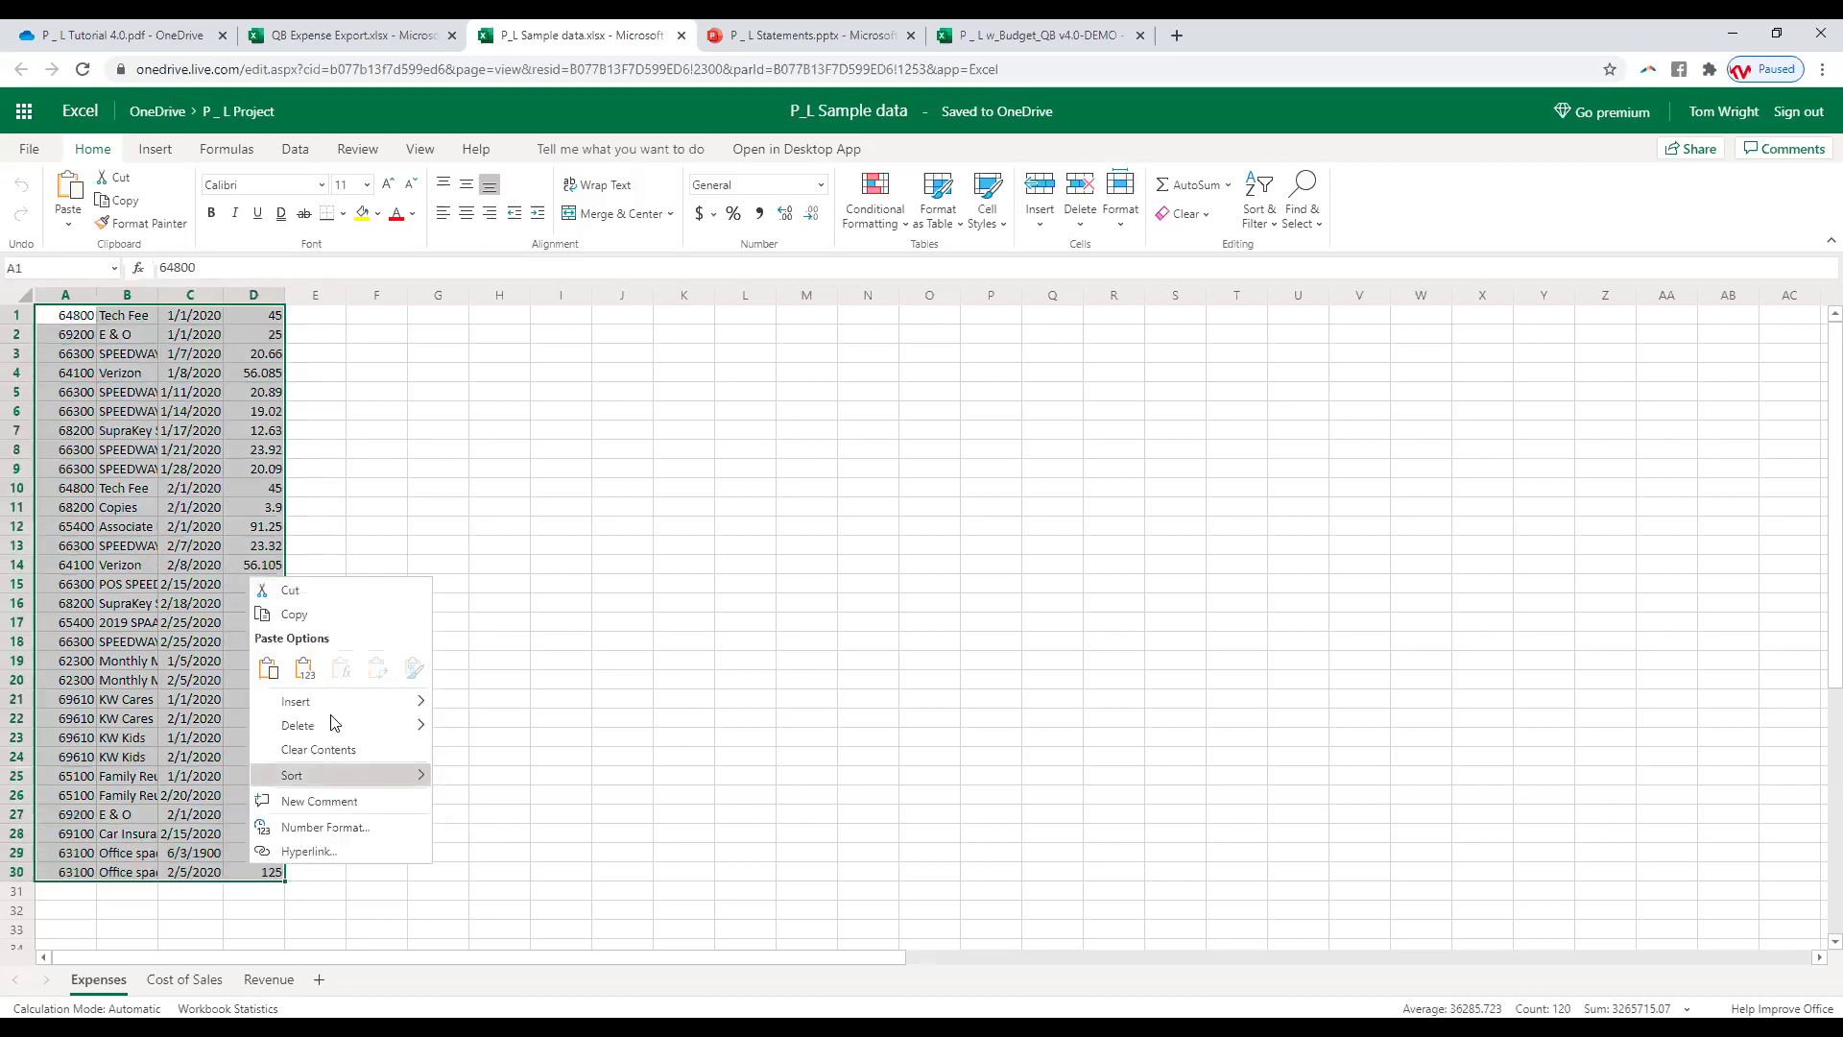
{"action": "left_click", "coordinate": [343, 611]}
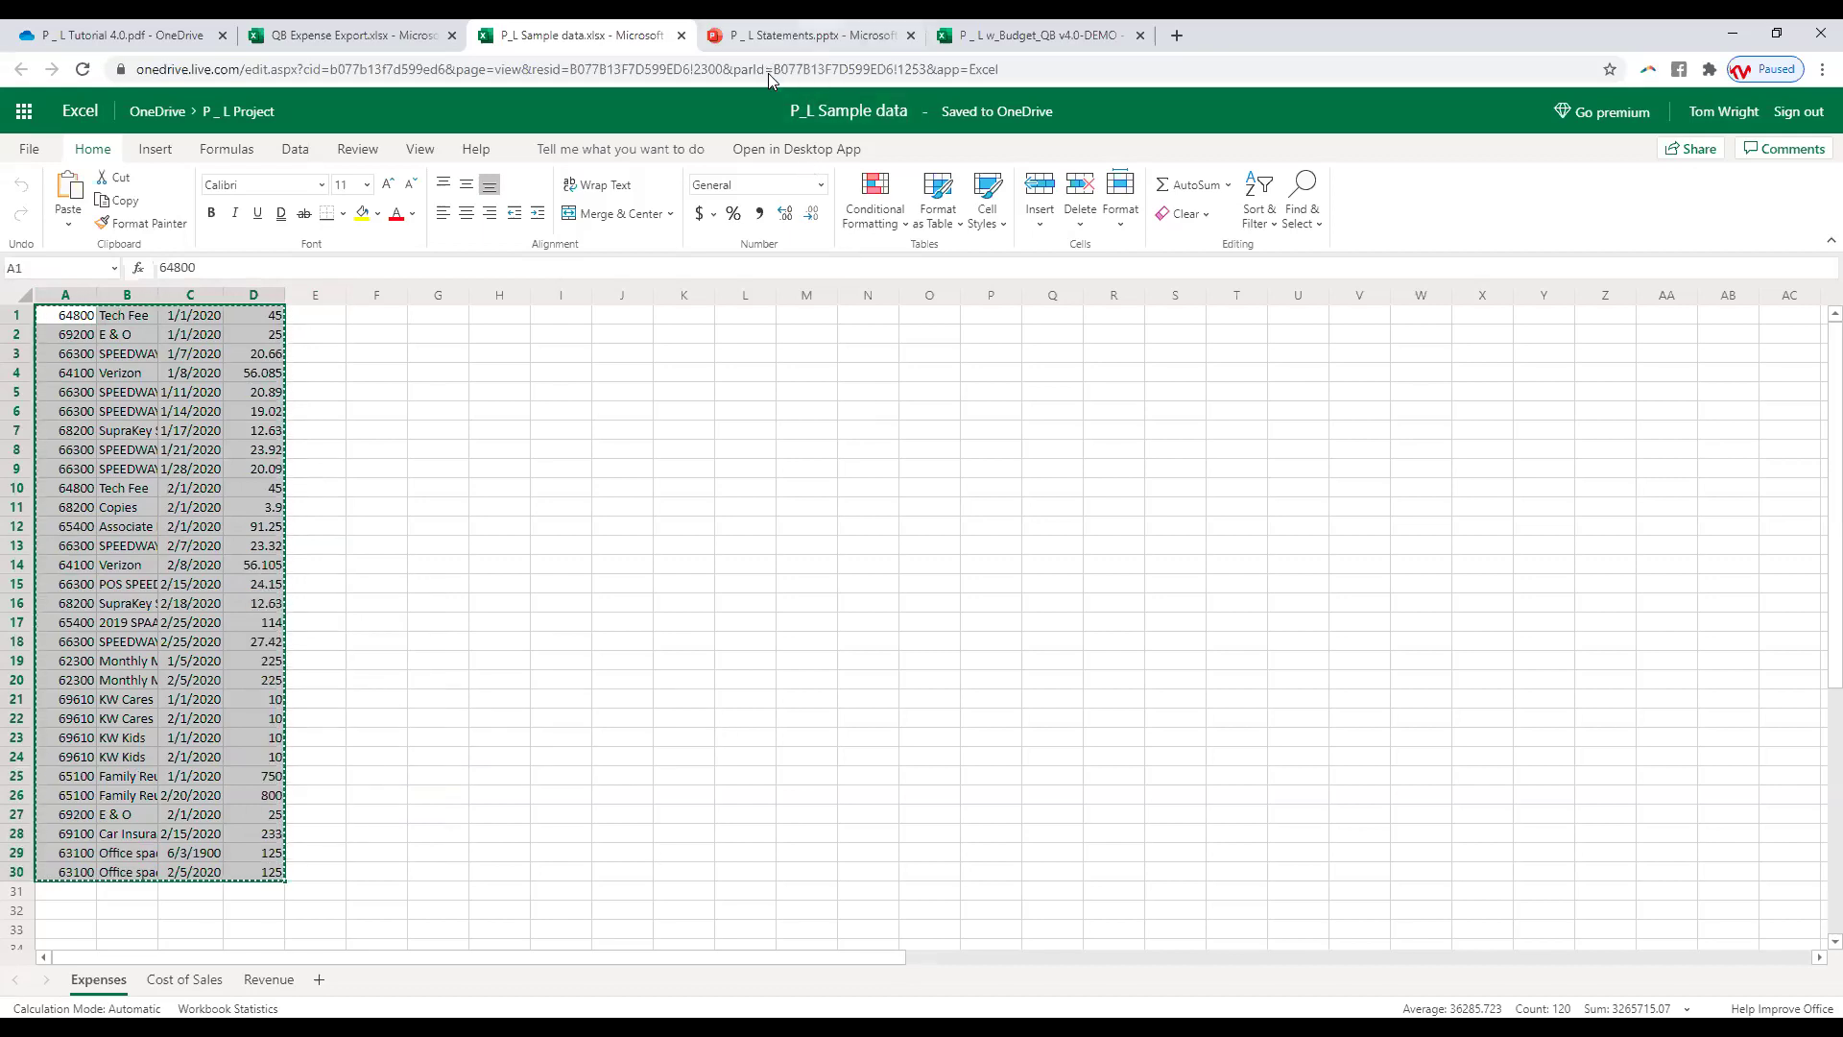
Step: Switch to the editable budget workbook and try to paste the copied expense rows as values at cell B2 of Itemized Expenses
{"action": "left_click", "coordinate": [1029, 38]}
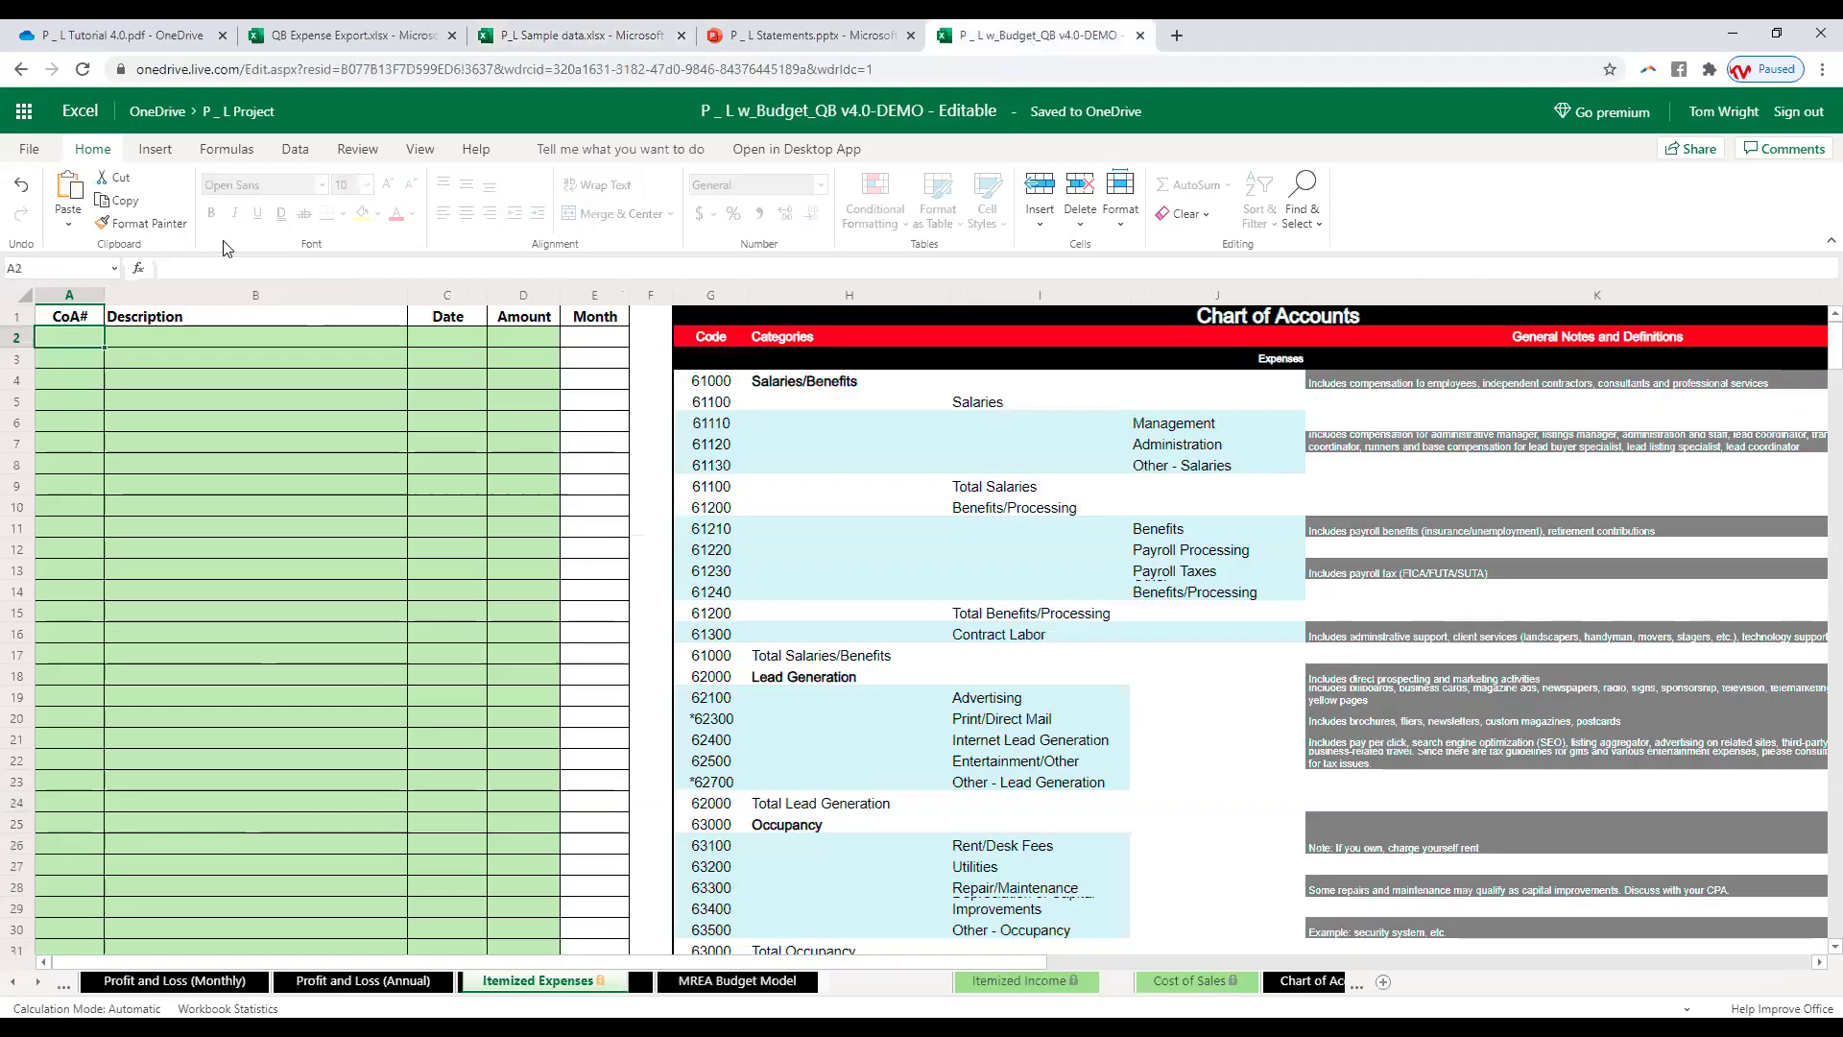
{"action": "left_click", "coordinate": [174, 337]}
{"action": "right_click", "coordinate": [173, 336]}
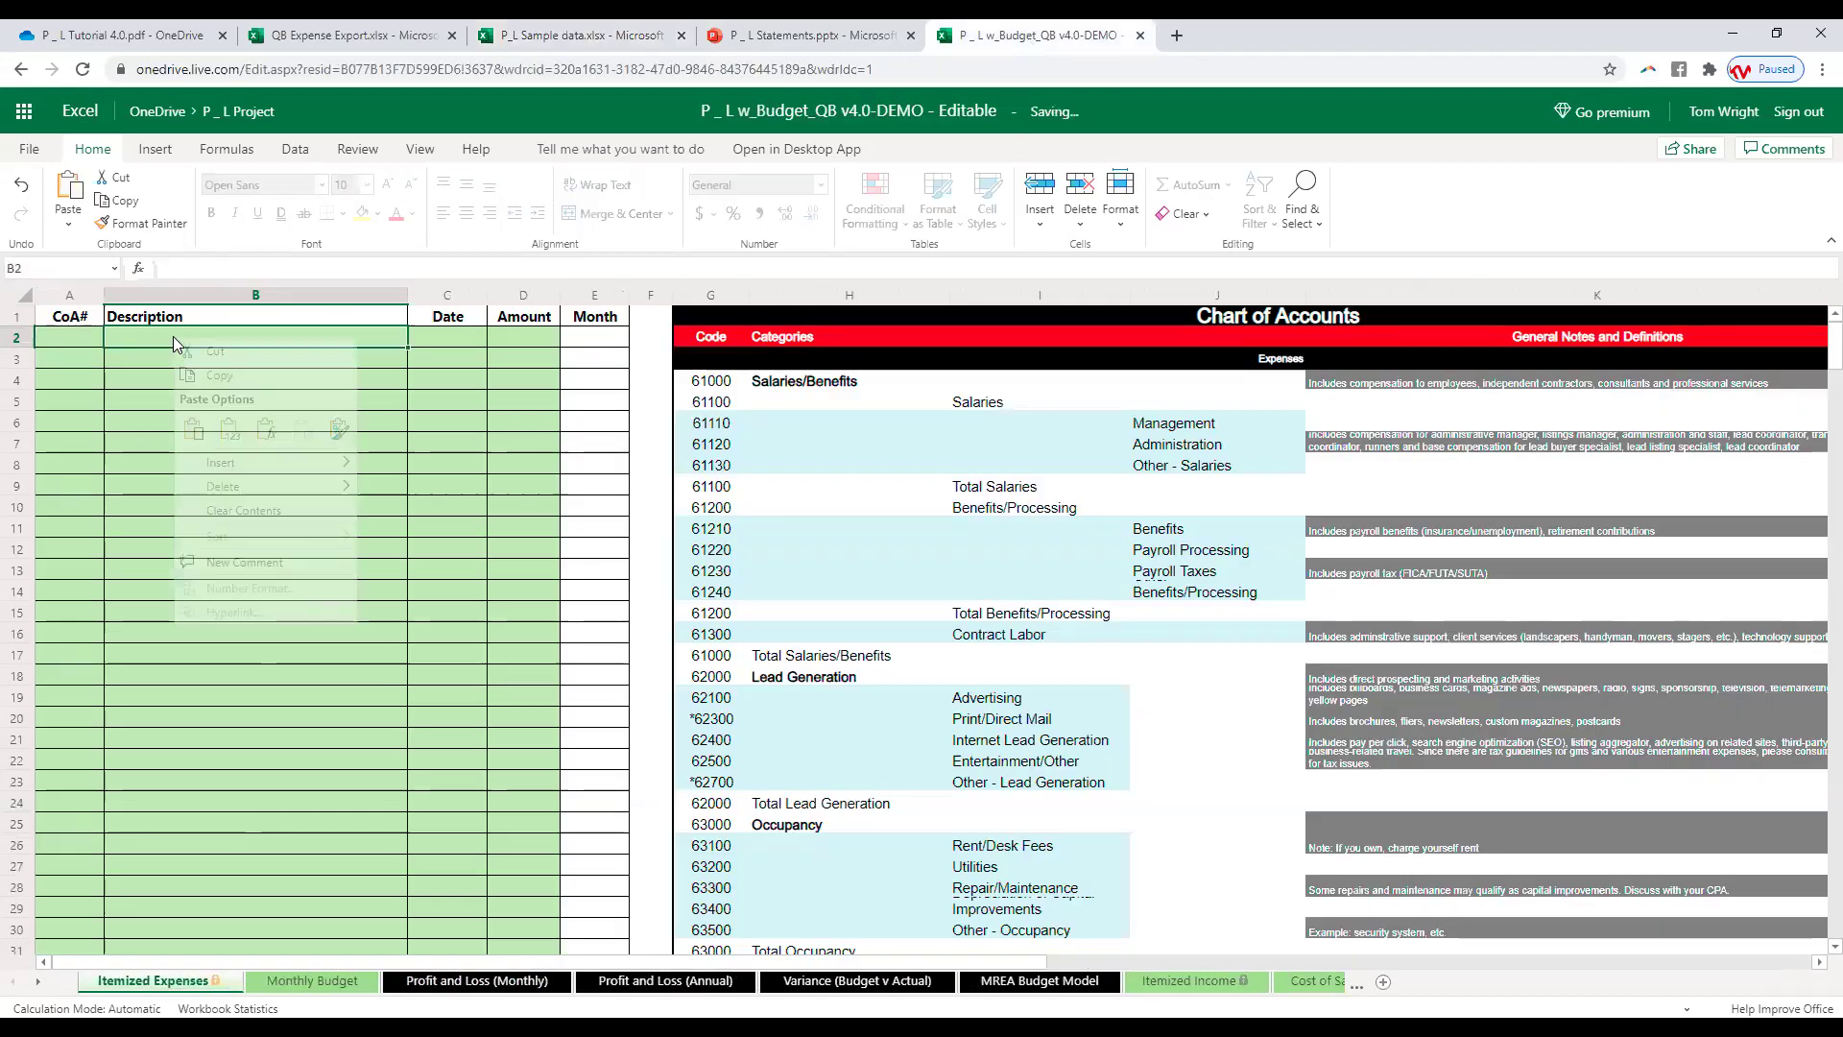
{"action": "mouse_move", "coordinate": [248, 467]}
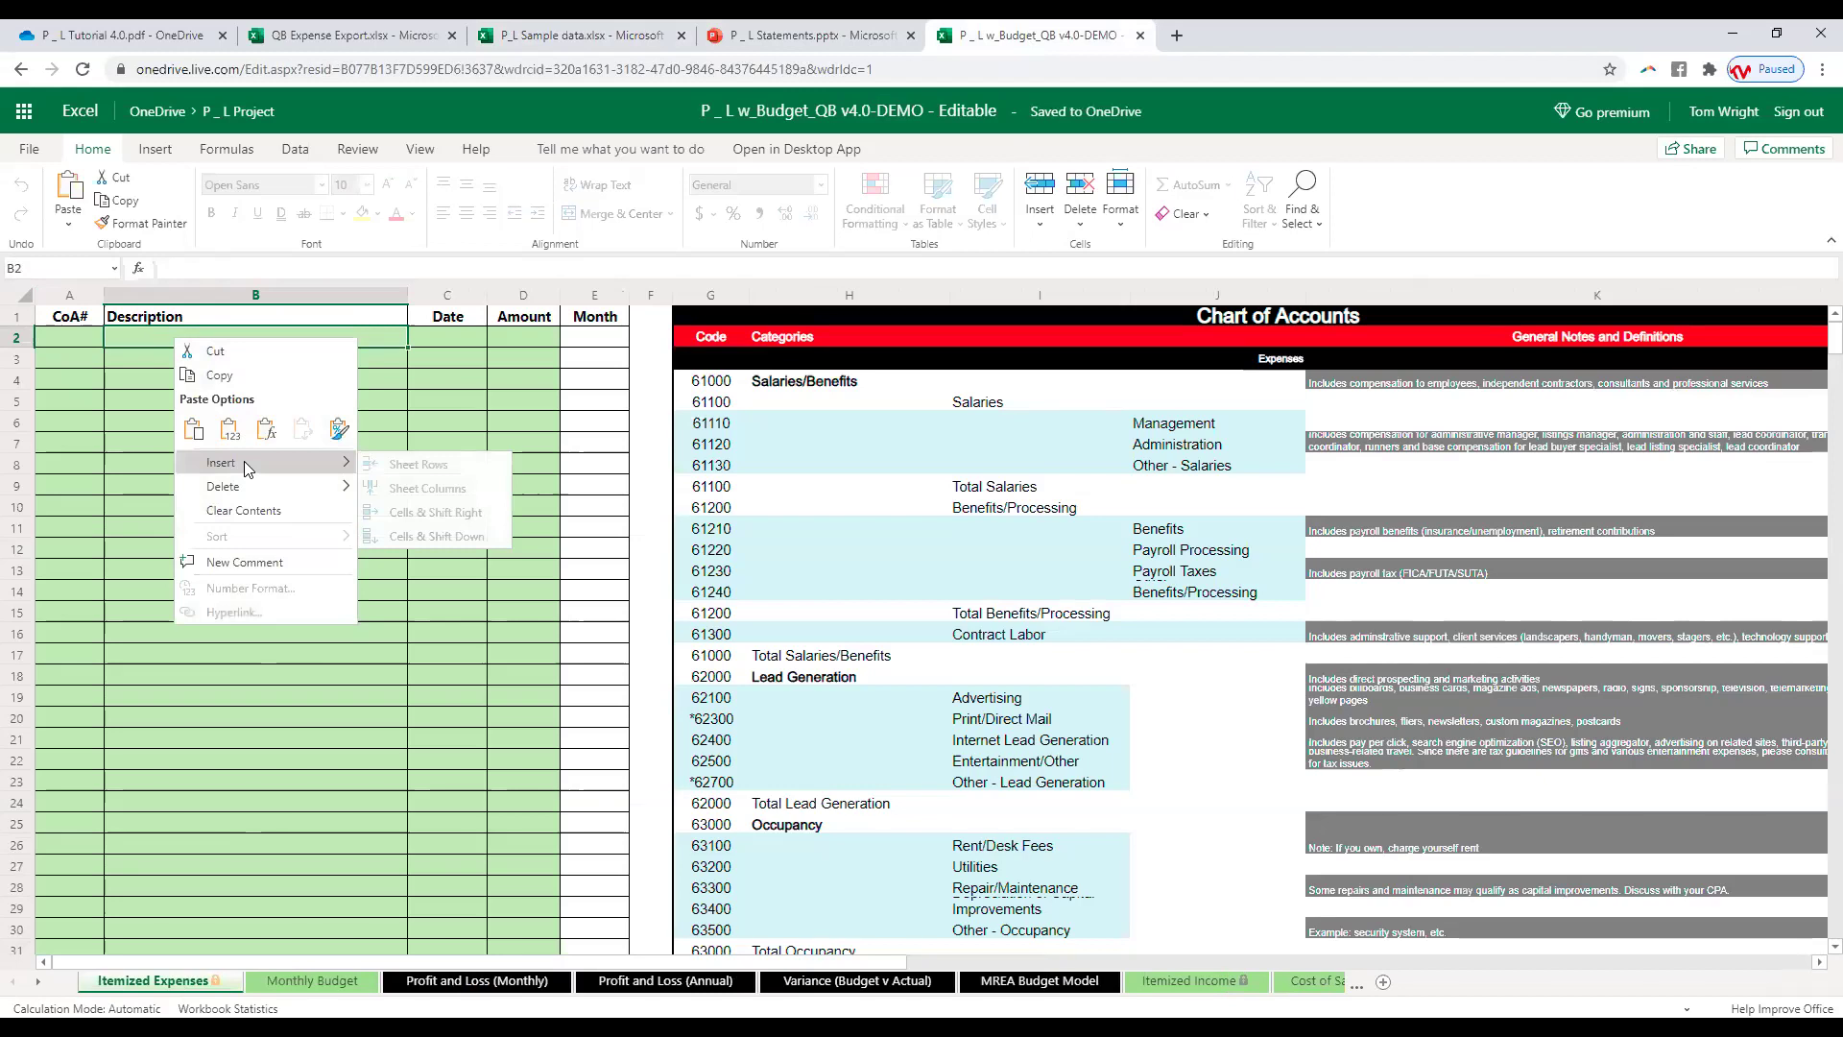
{"action": "left_click", "coordinate": [240, 429]}
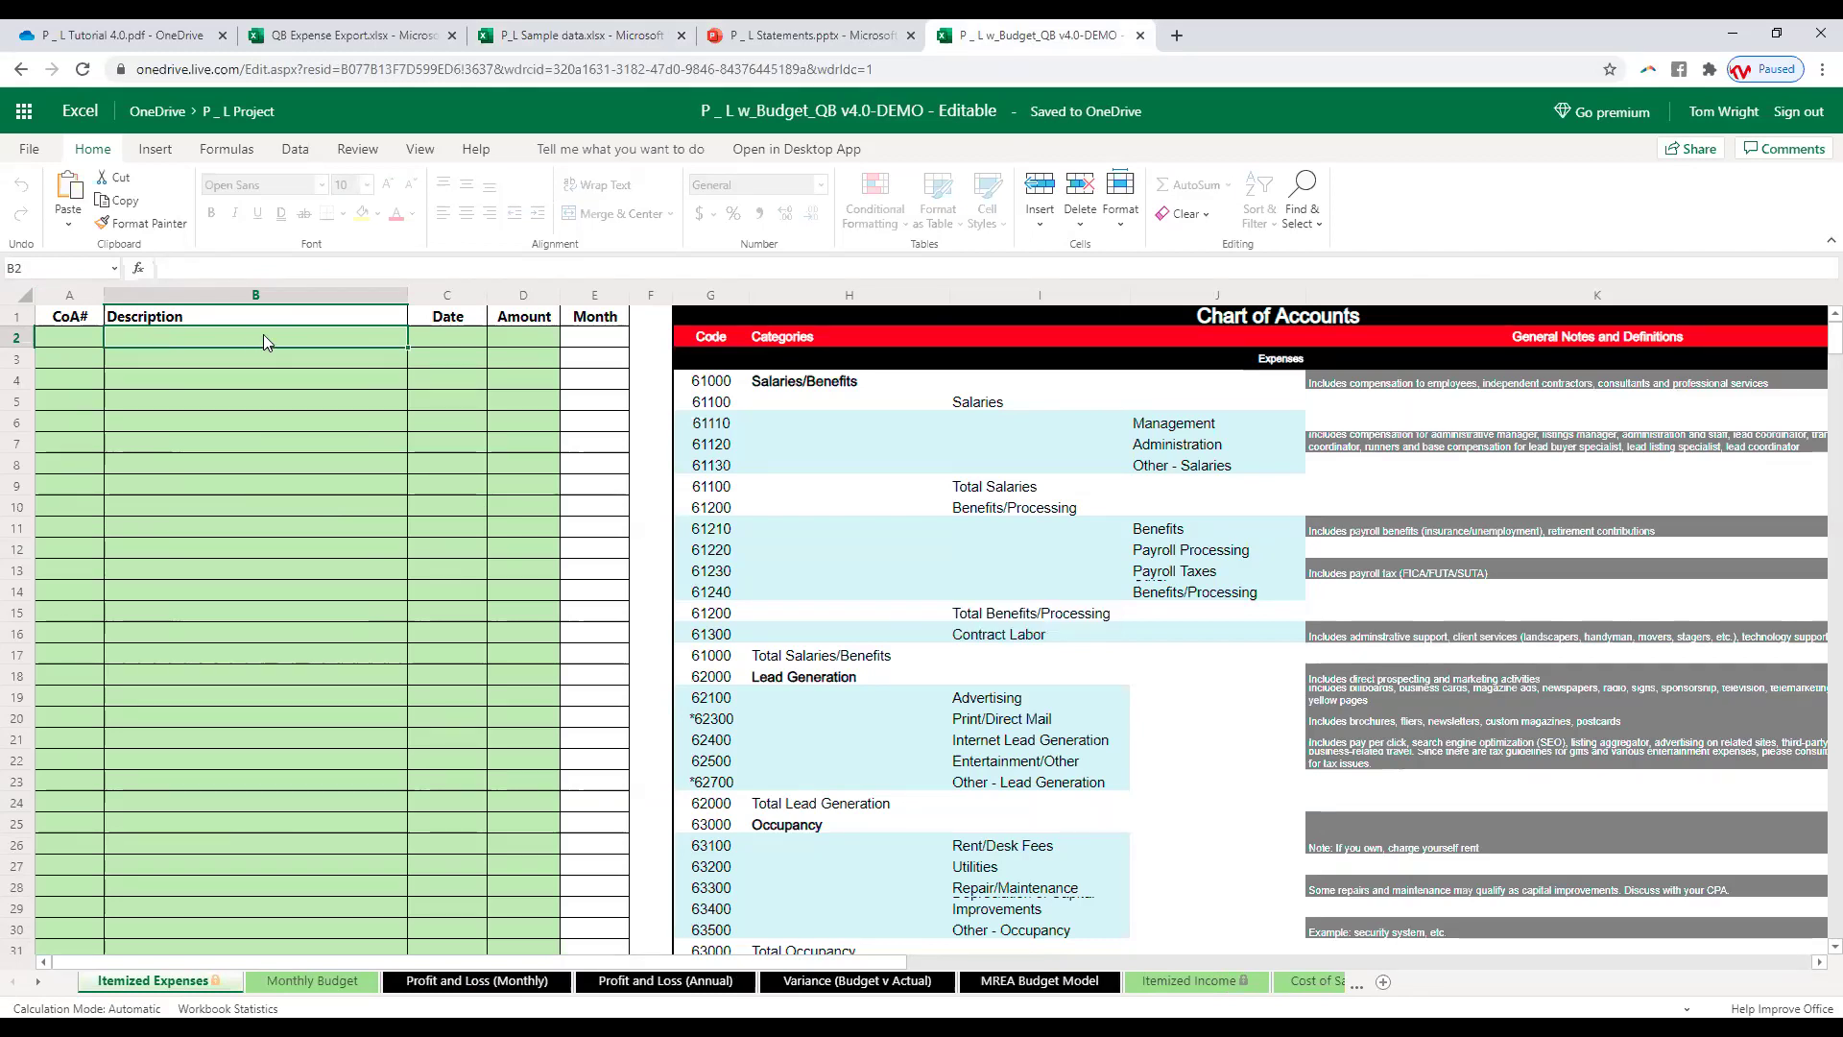
{"action": "right_click", "coordinate": [264, 336]}
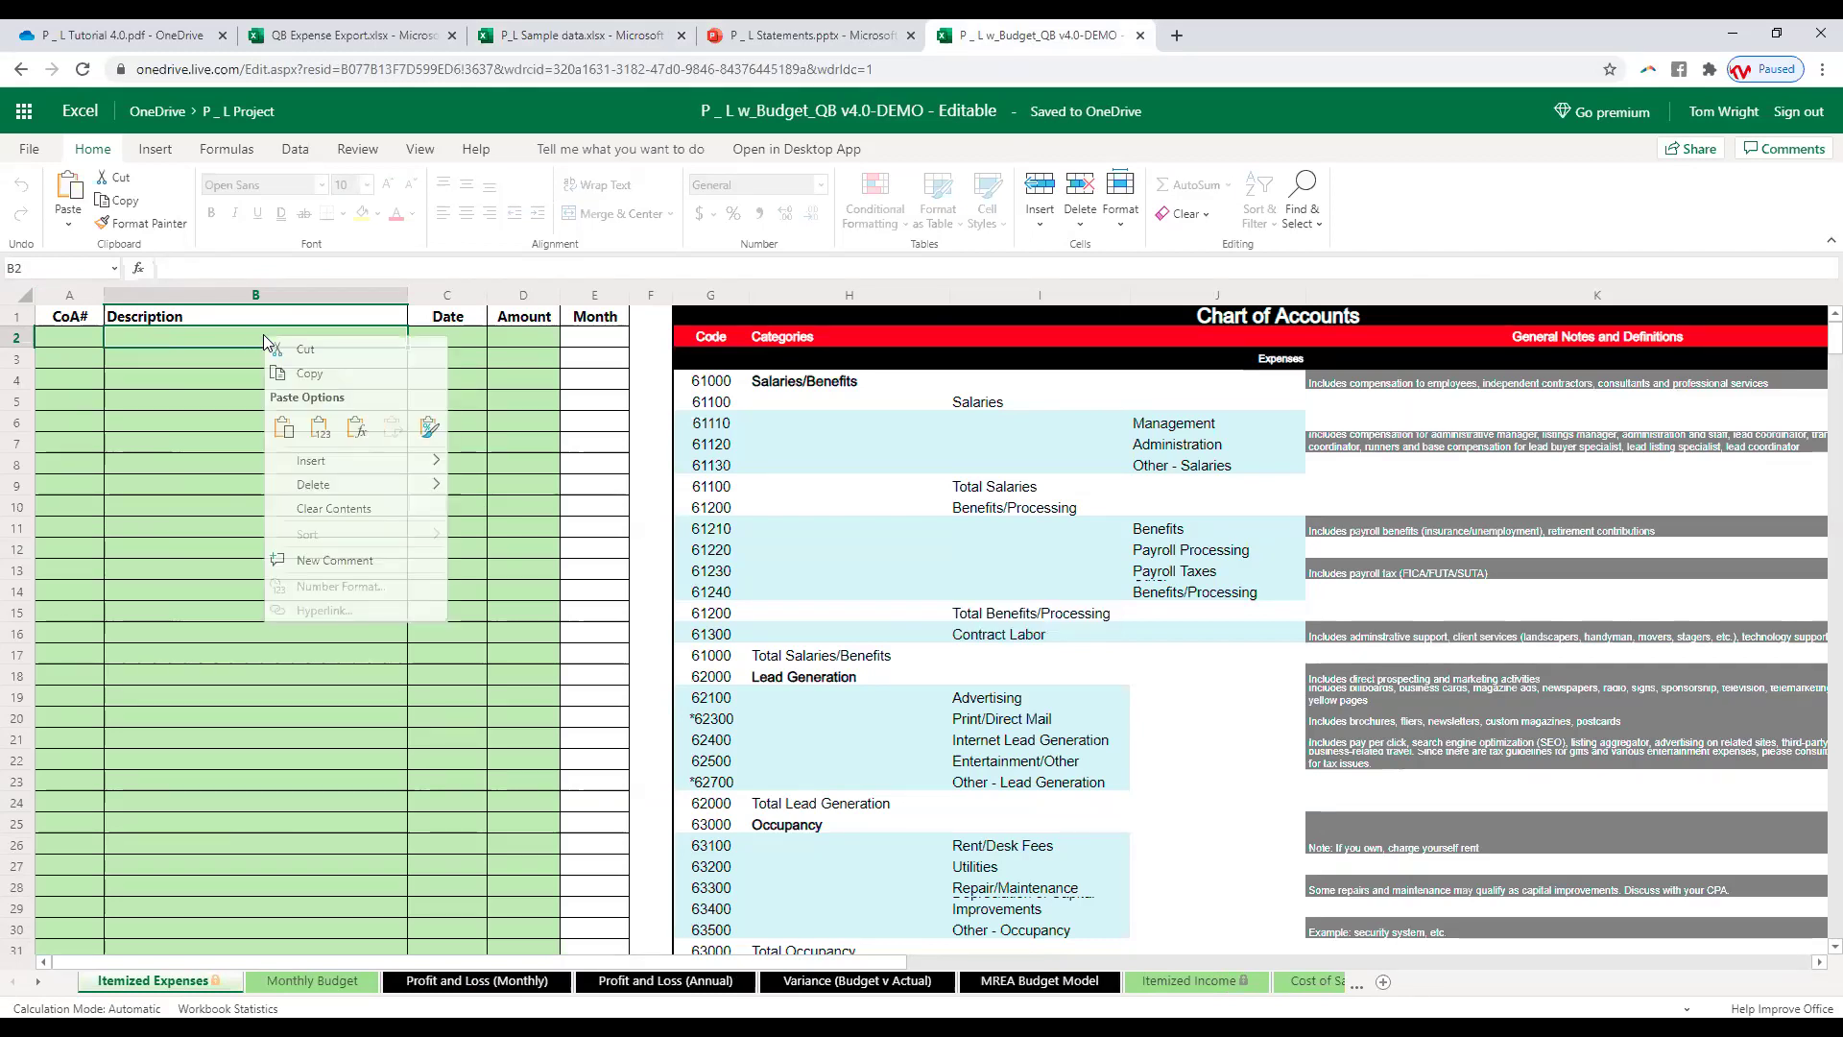
{"action": "left_click", "coordinate": [320, 427]}
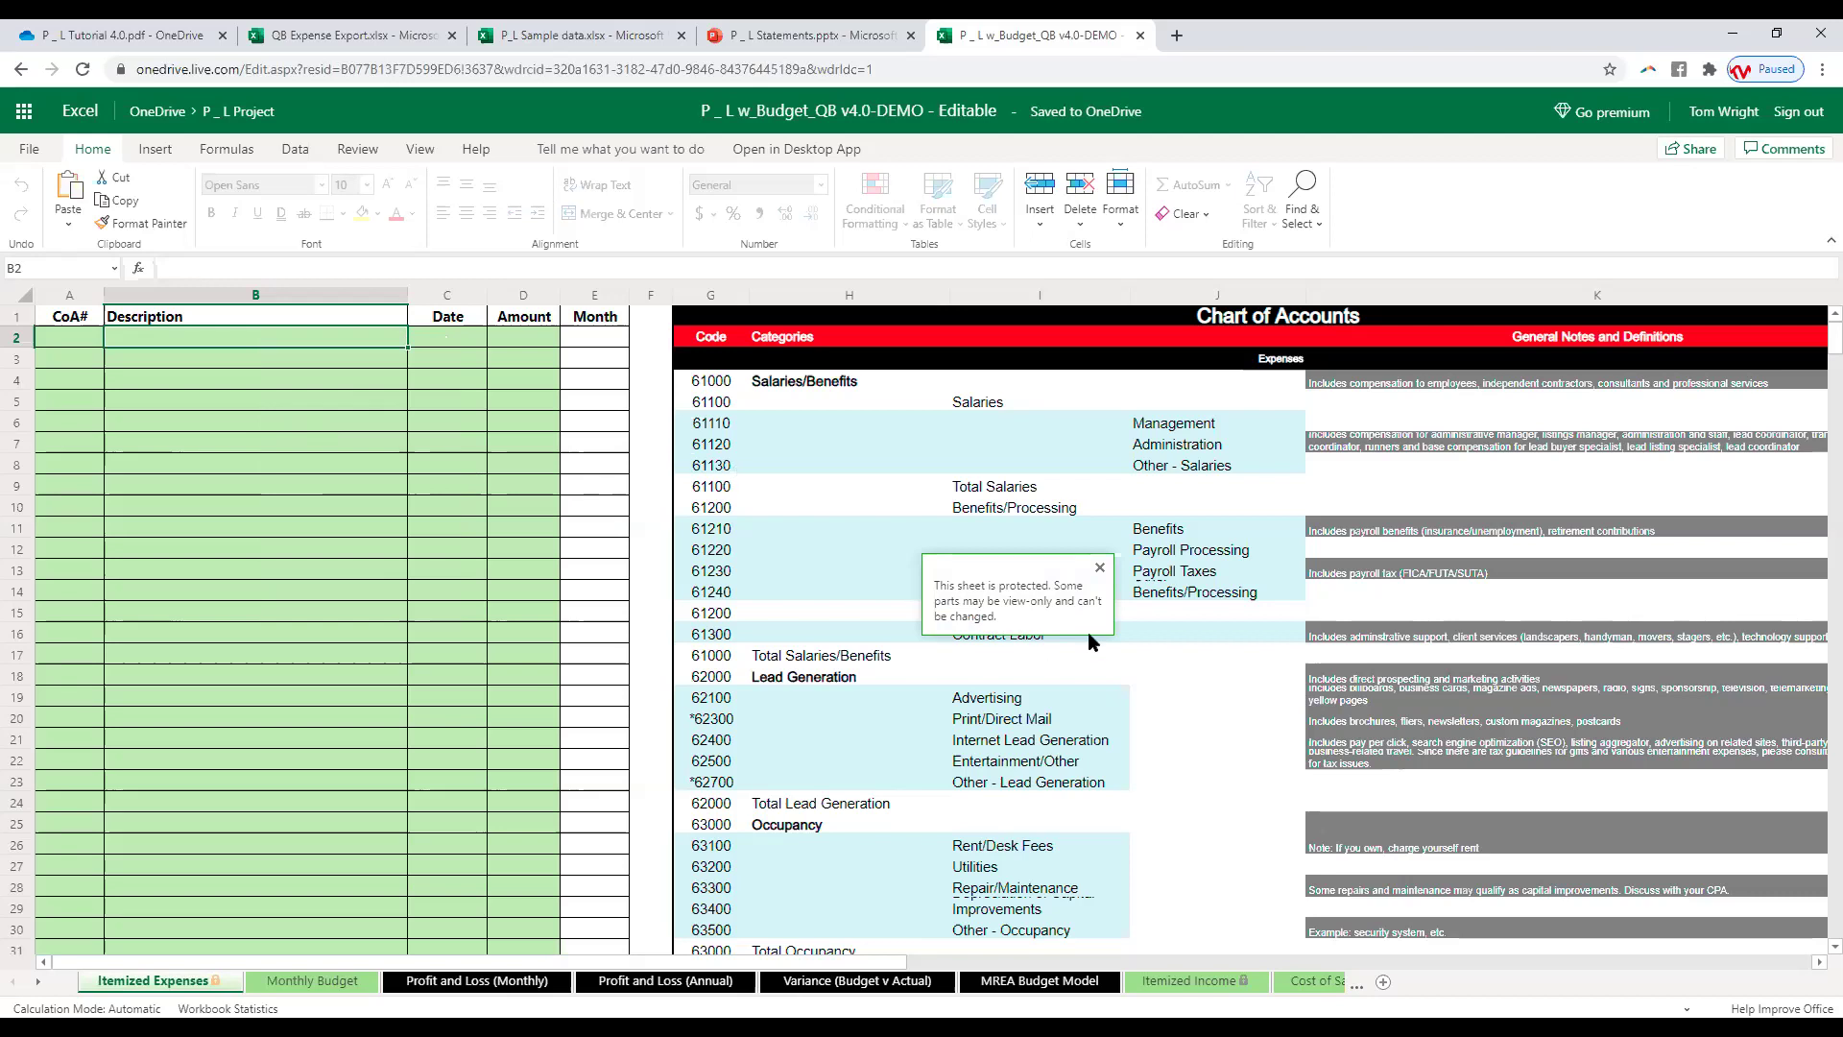
{"action": "left_click", "coordinate": [1100, 568]}
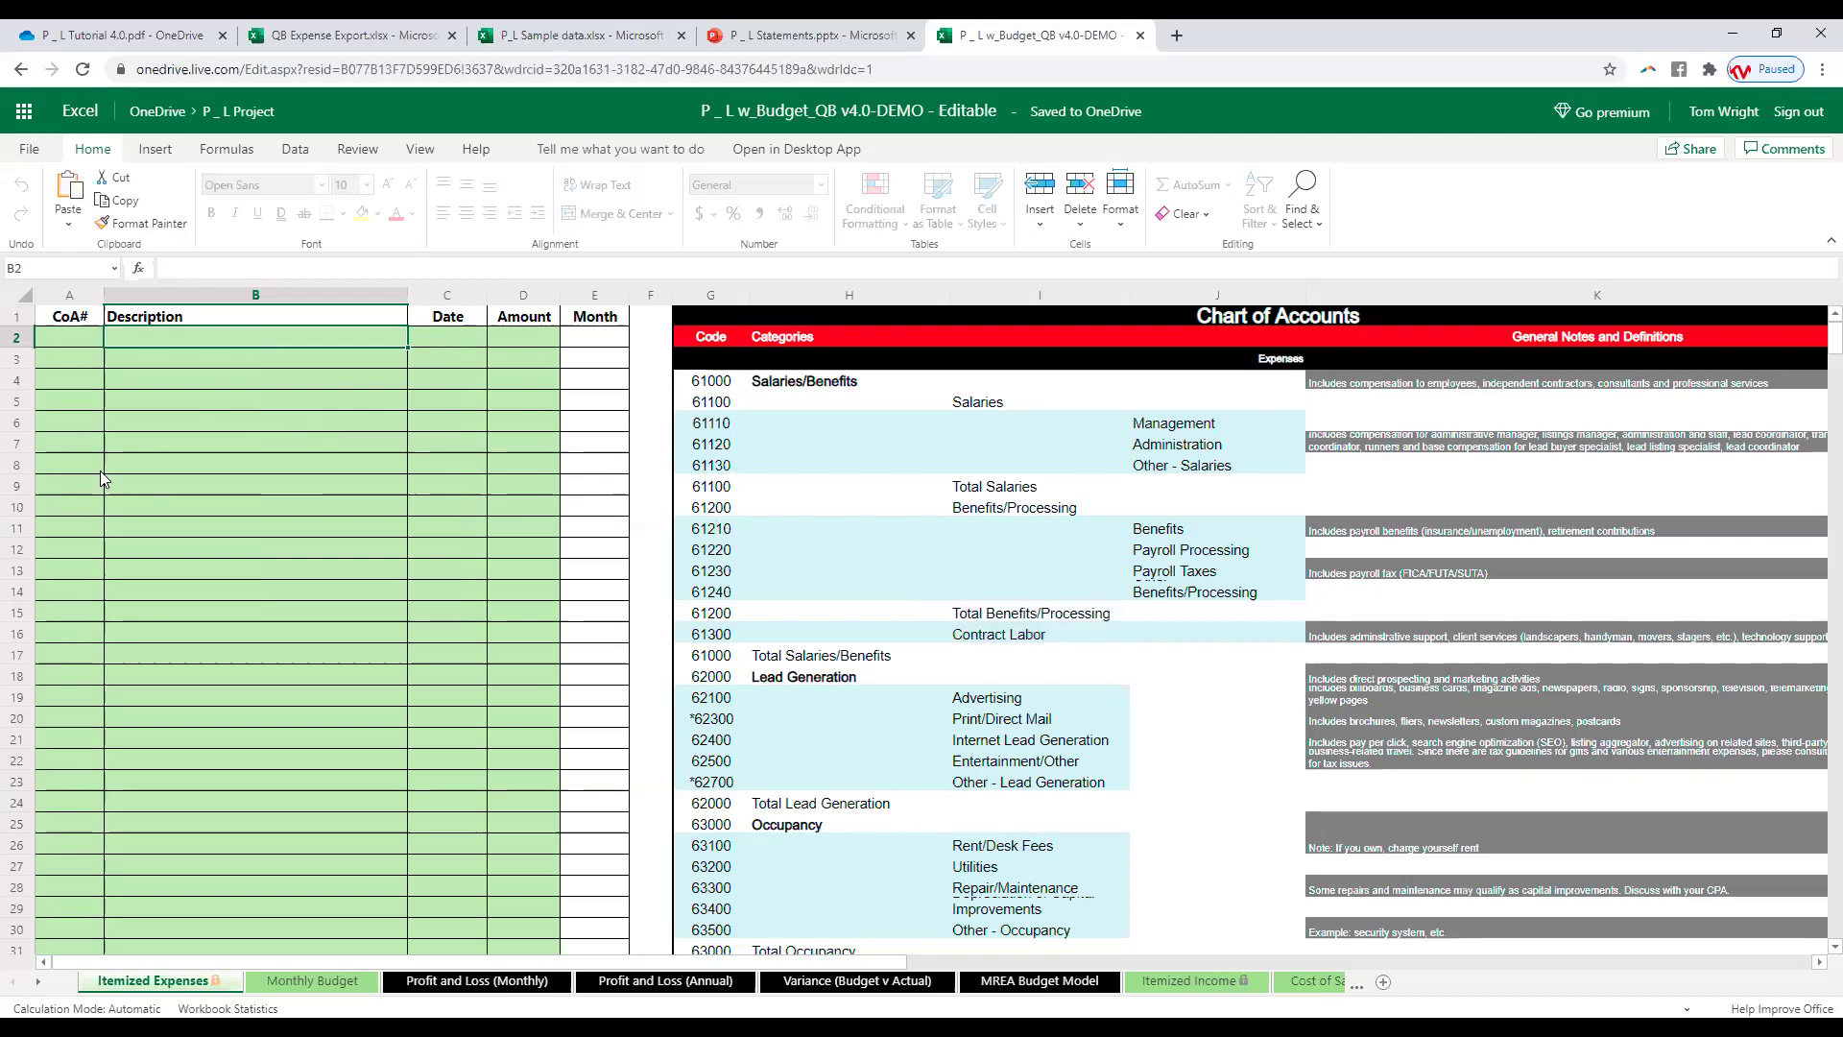
Step: Retry pasting the expense rows as values into the first Description cell of the Itemized Expenses sheet
{"action": "double_click", "coordinate": [205, 335]}
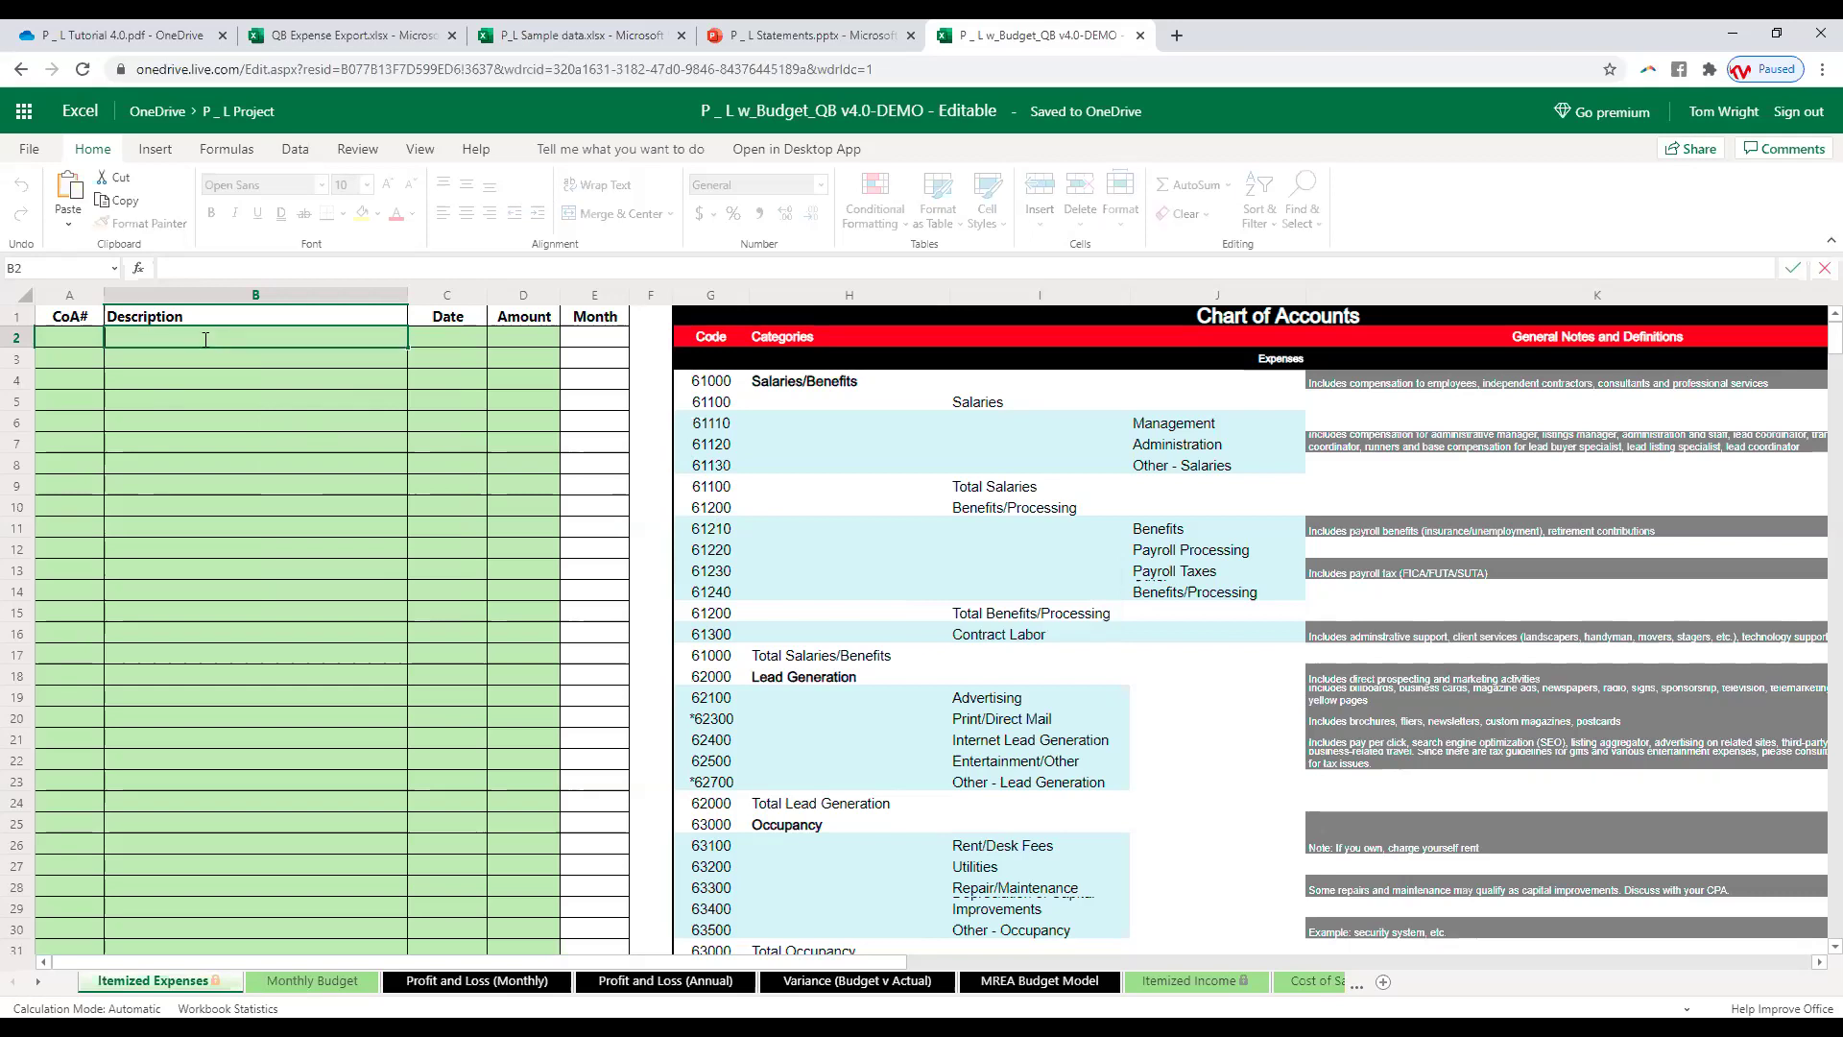
{"action": "key", "text": "Escape"}
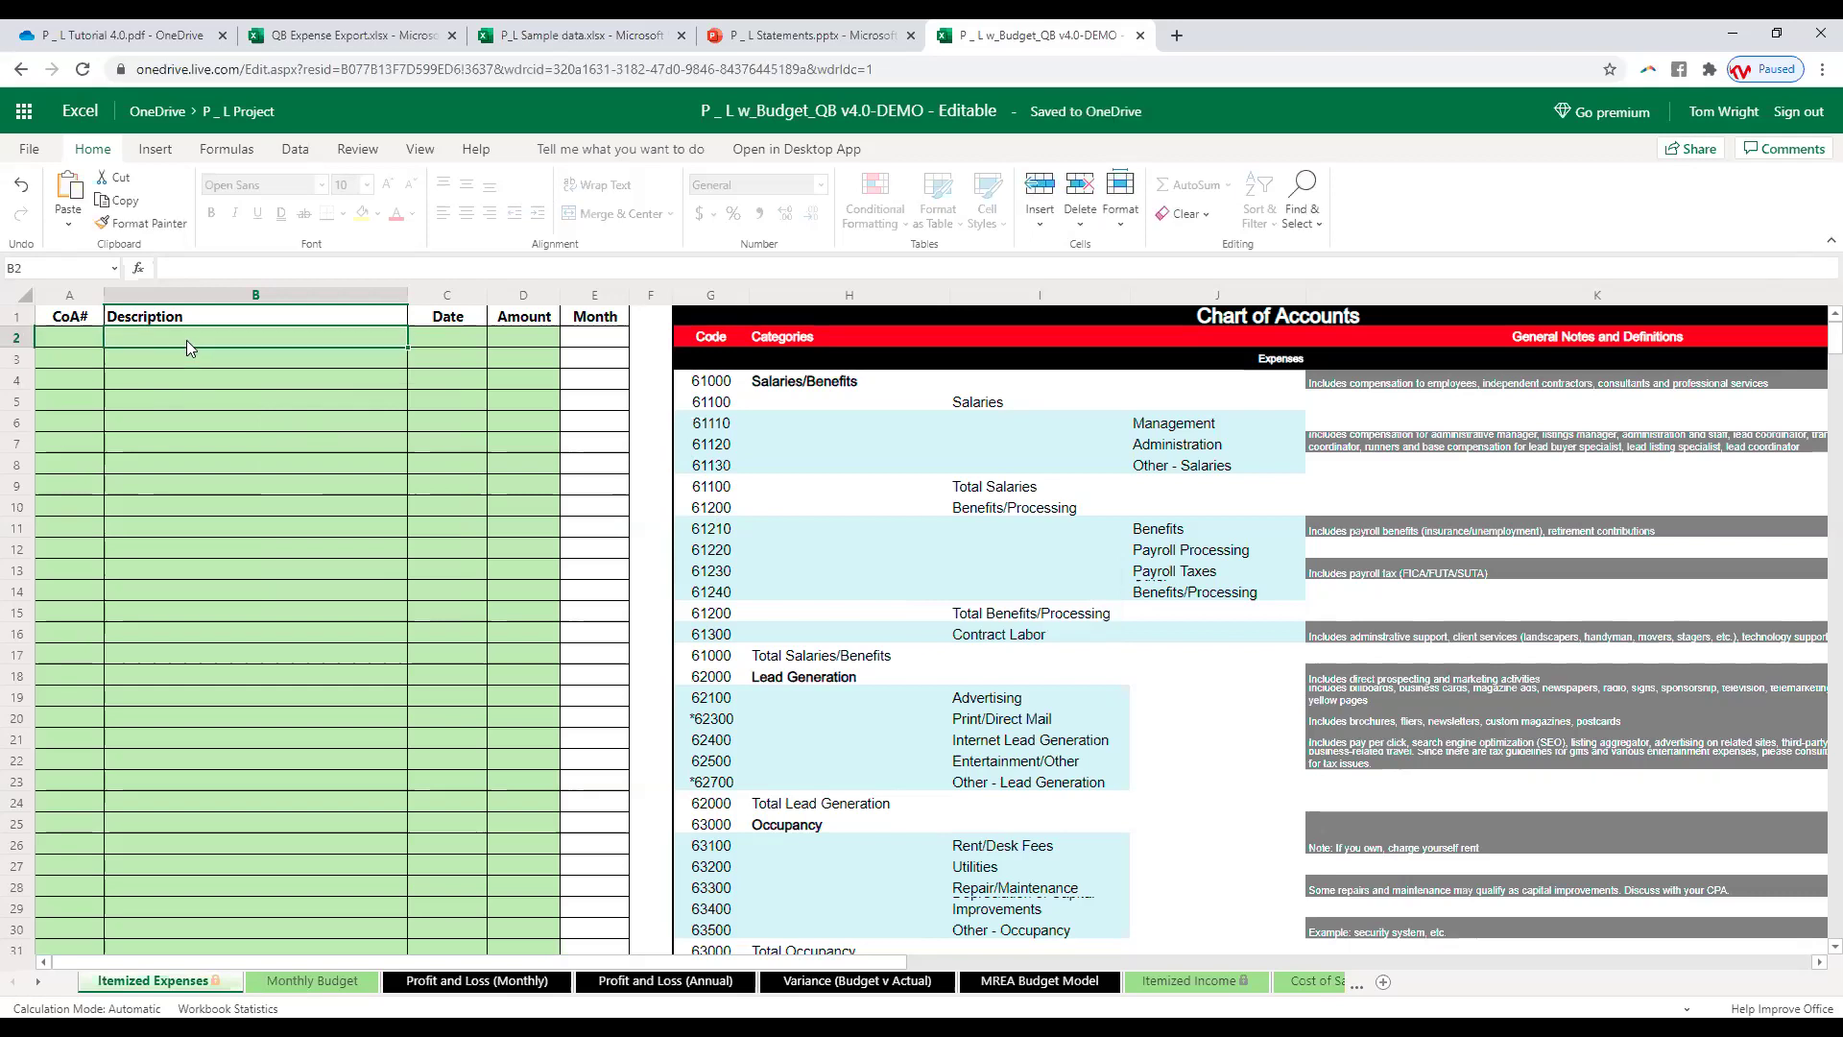
{"action": "right_click", "coordinate": [186, 340]}
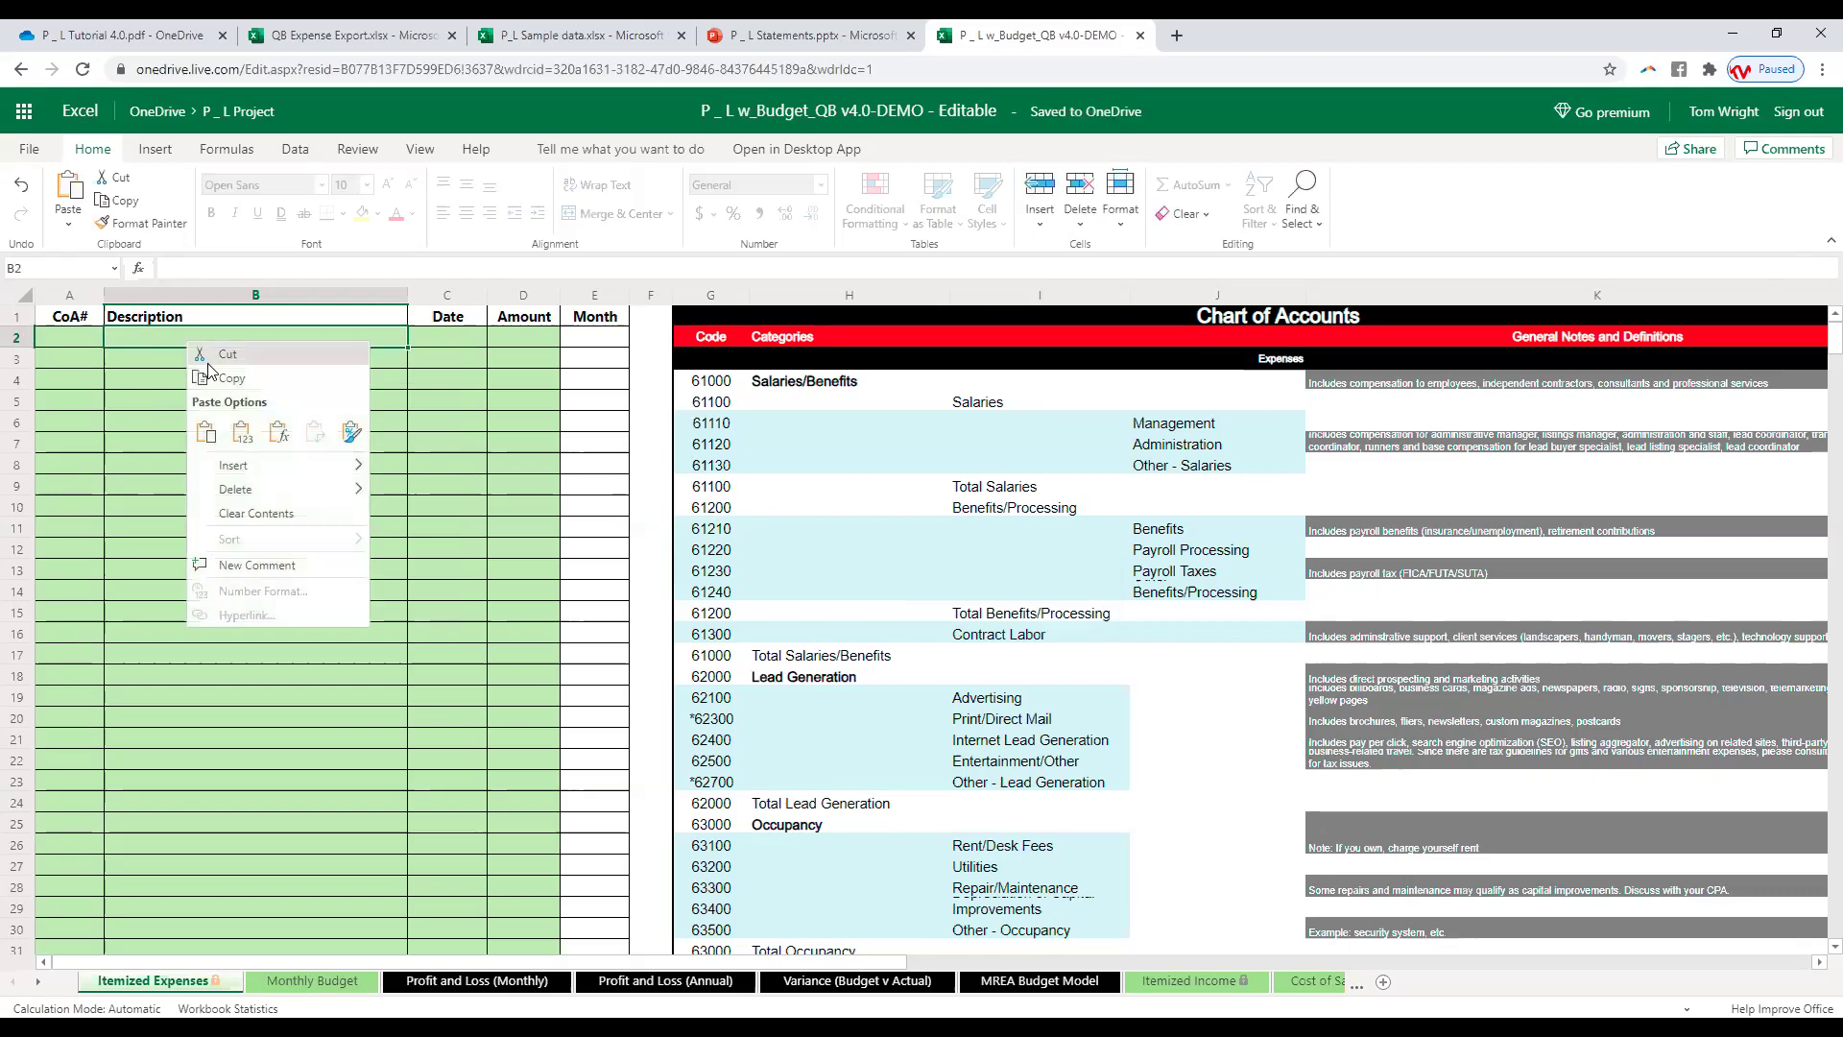
{"action": "left_click", "coordinate": [245, 433]}
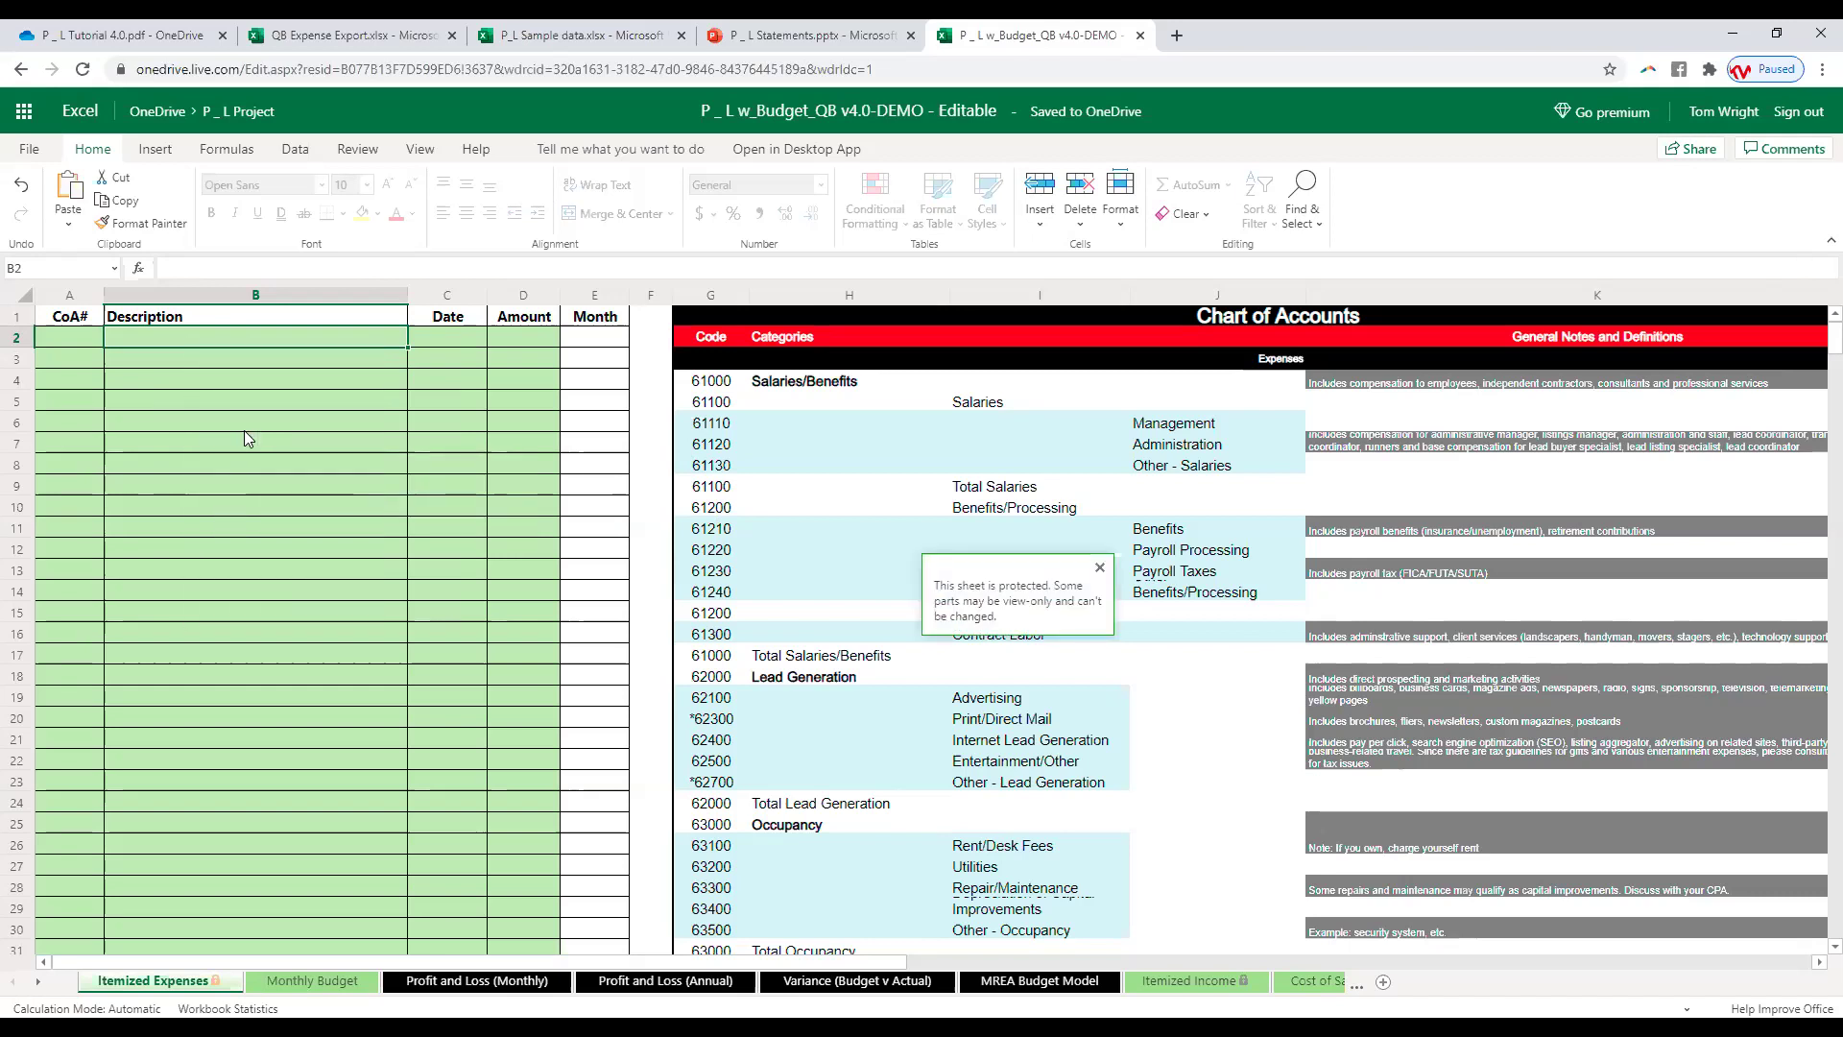
{"action": "left_click", "coordinate": [1102, 572]}
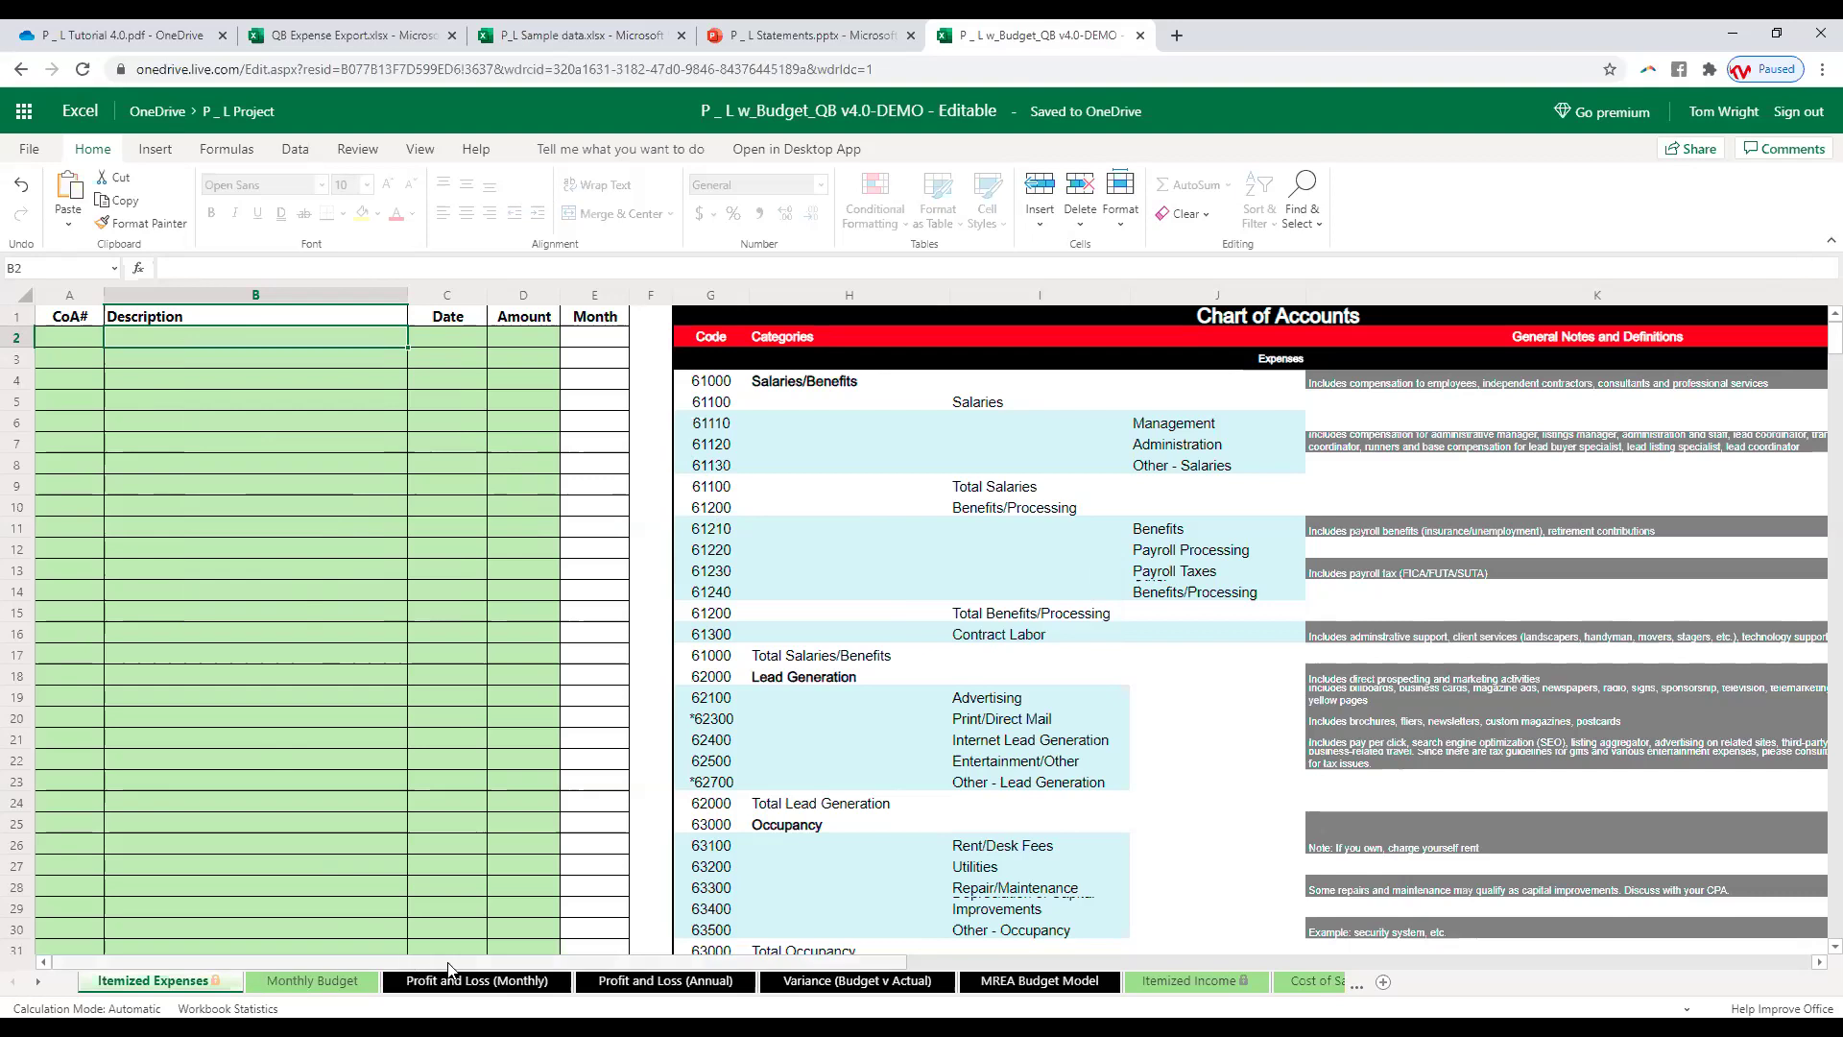
Step: Return to the selected expense rows in P_L Sample data and try once more to transfer them to the Itemized Expenses sheet
{"action": "left_click", "coordinate": [568, 37]}
{"action": "right_click", "coordinate": [193, 330]}
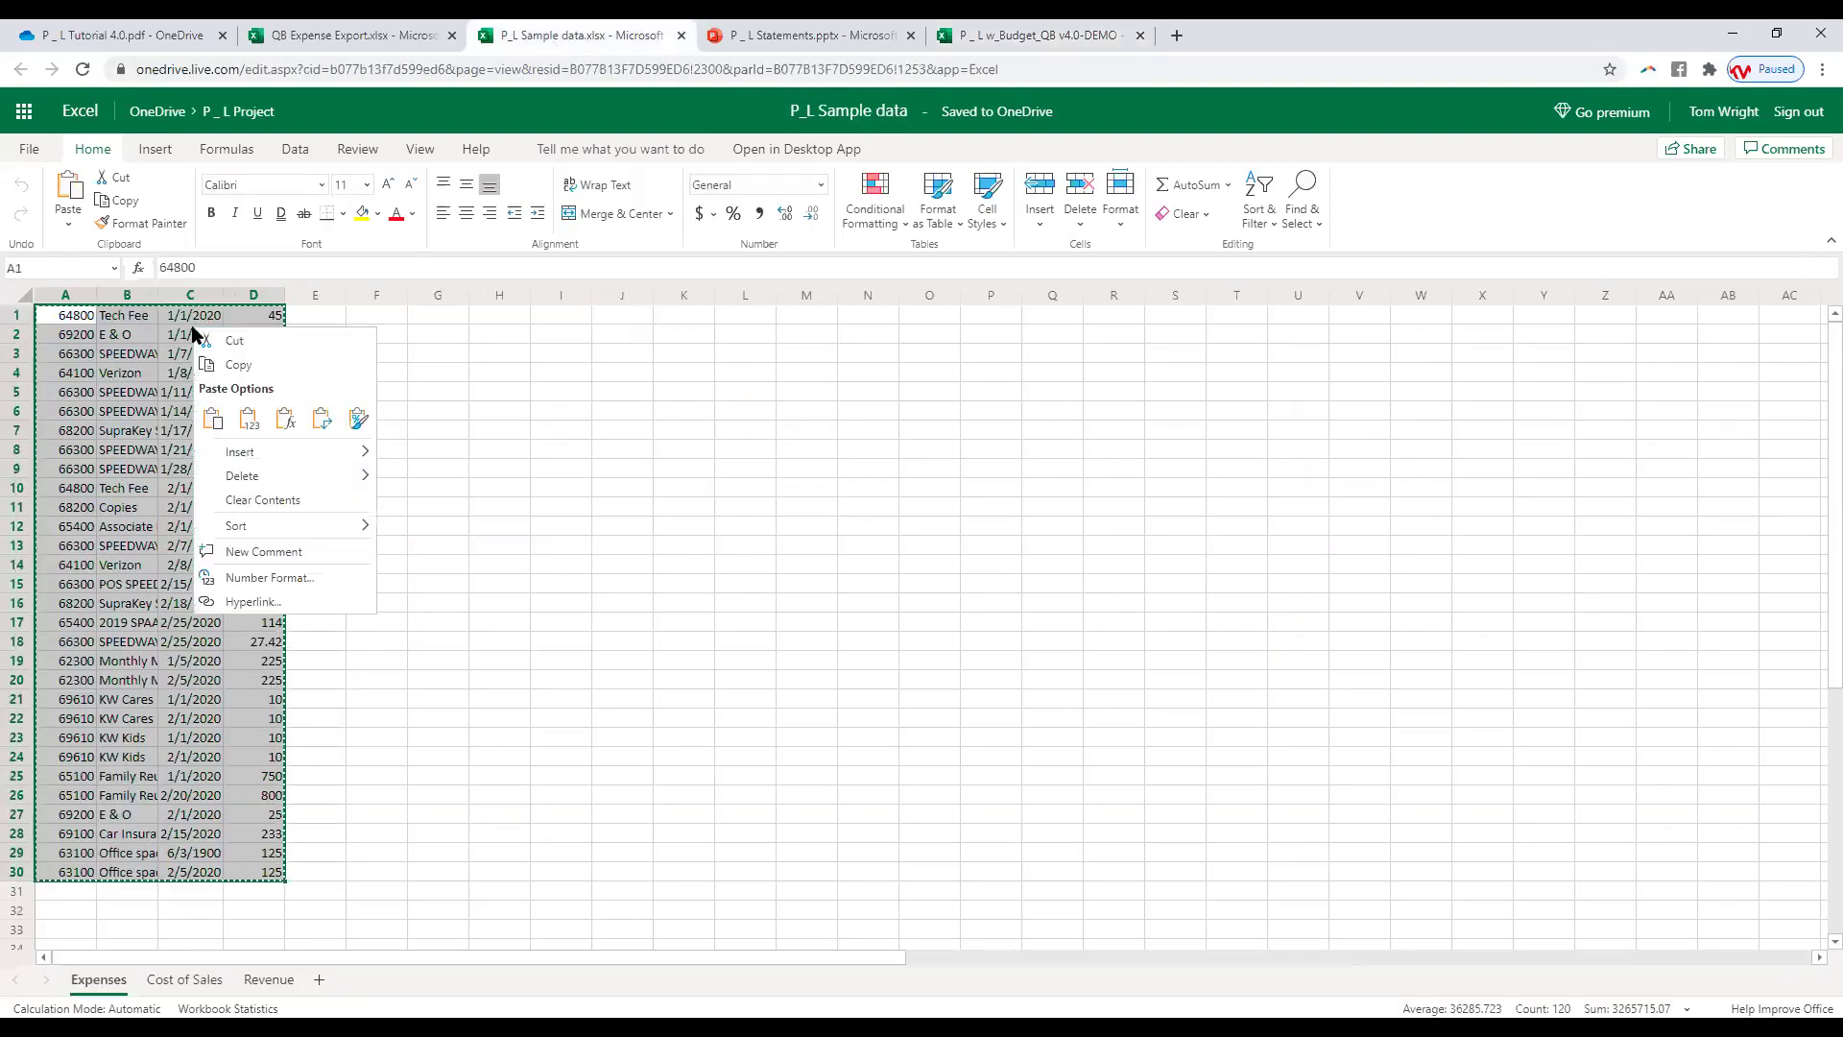
{"action": "left_click", "coordinate": [1036, 35]}
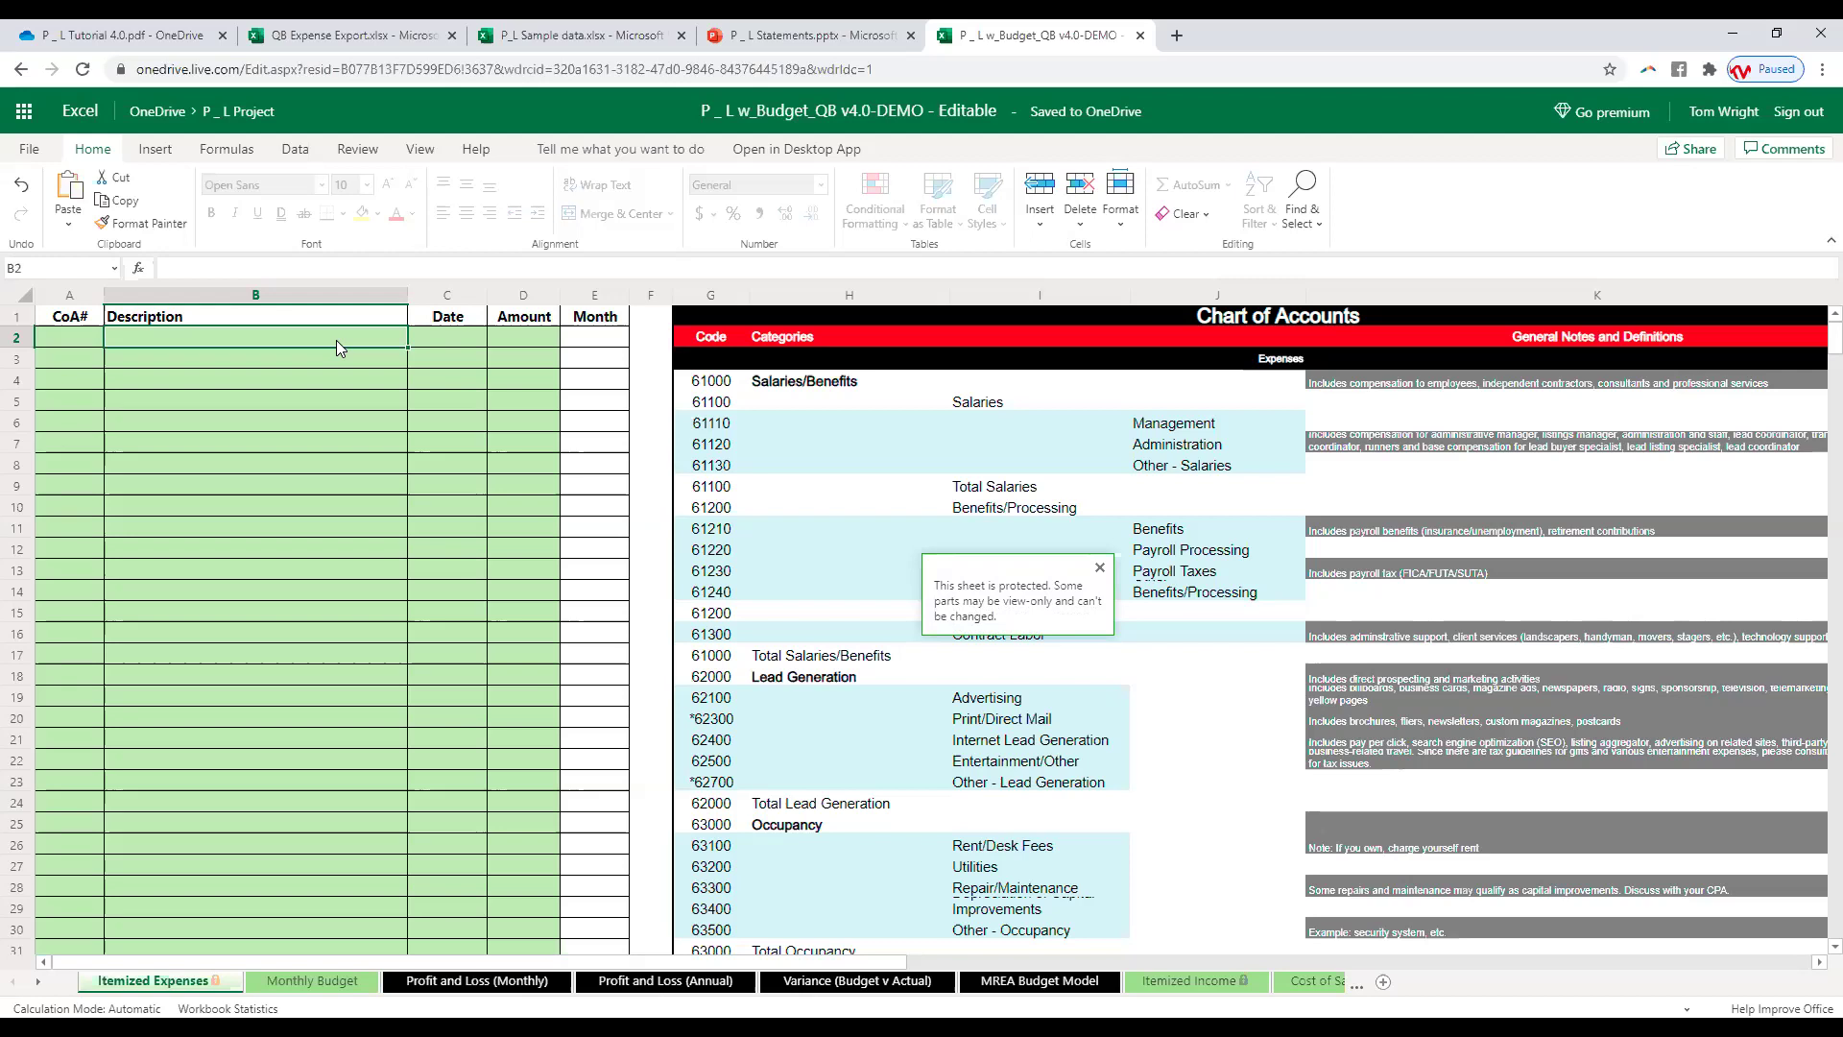
{"action": "left_click", "coordinate": [1100, 568]}
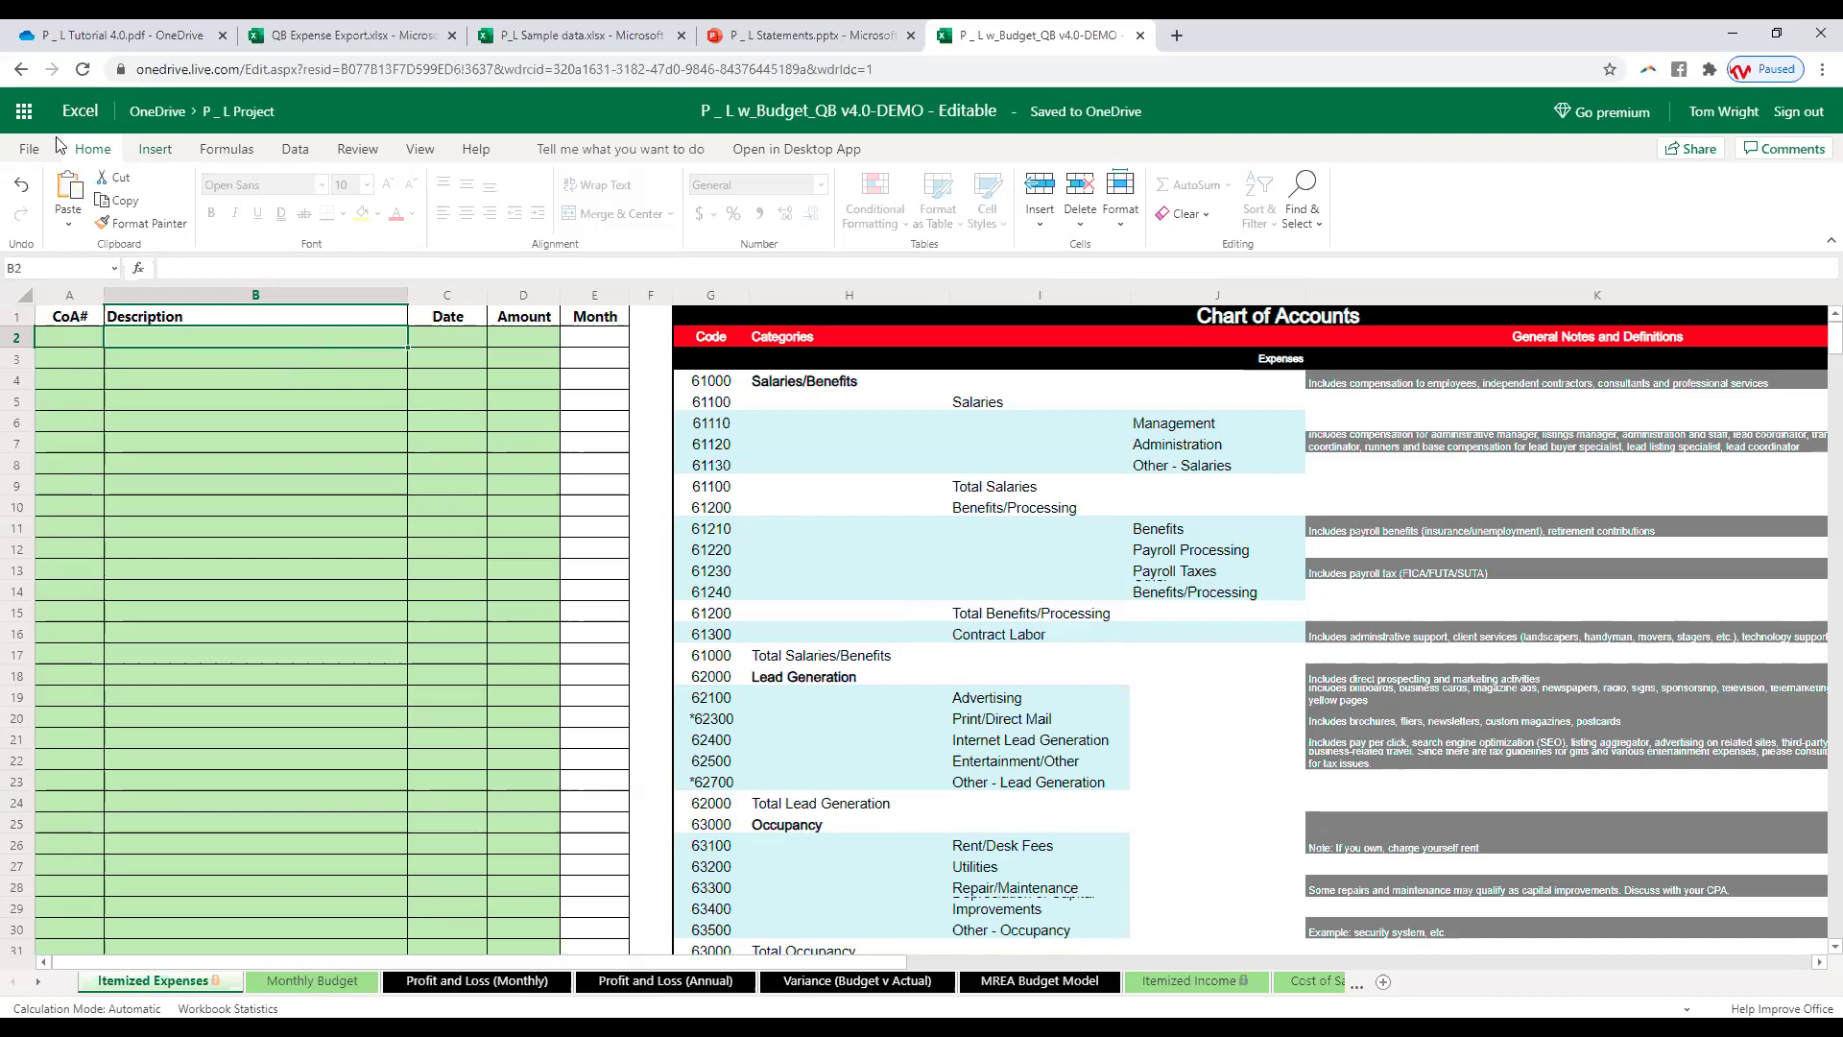
Step: Try the regular Paste command for the expense data at cell B2 of the Itemized Expenses sheet
{"action": "left_click", "coordinate": [29, 154]}
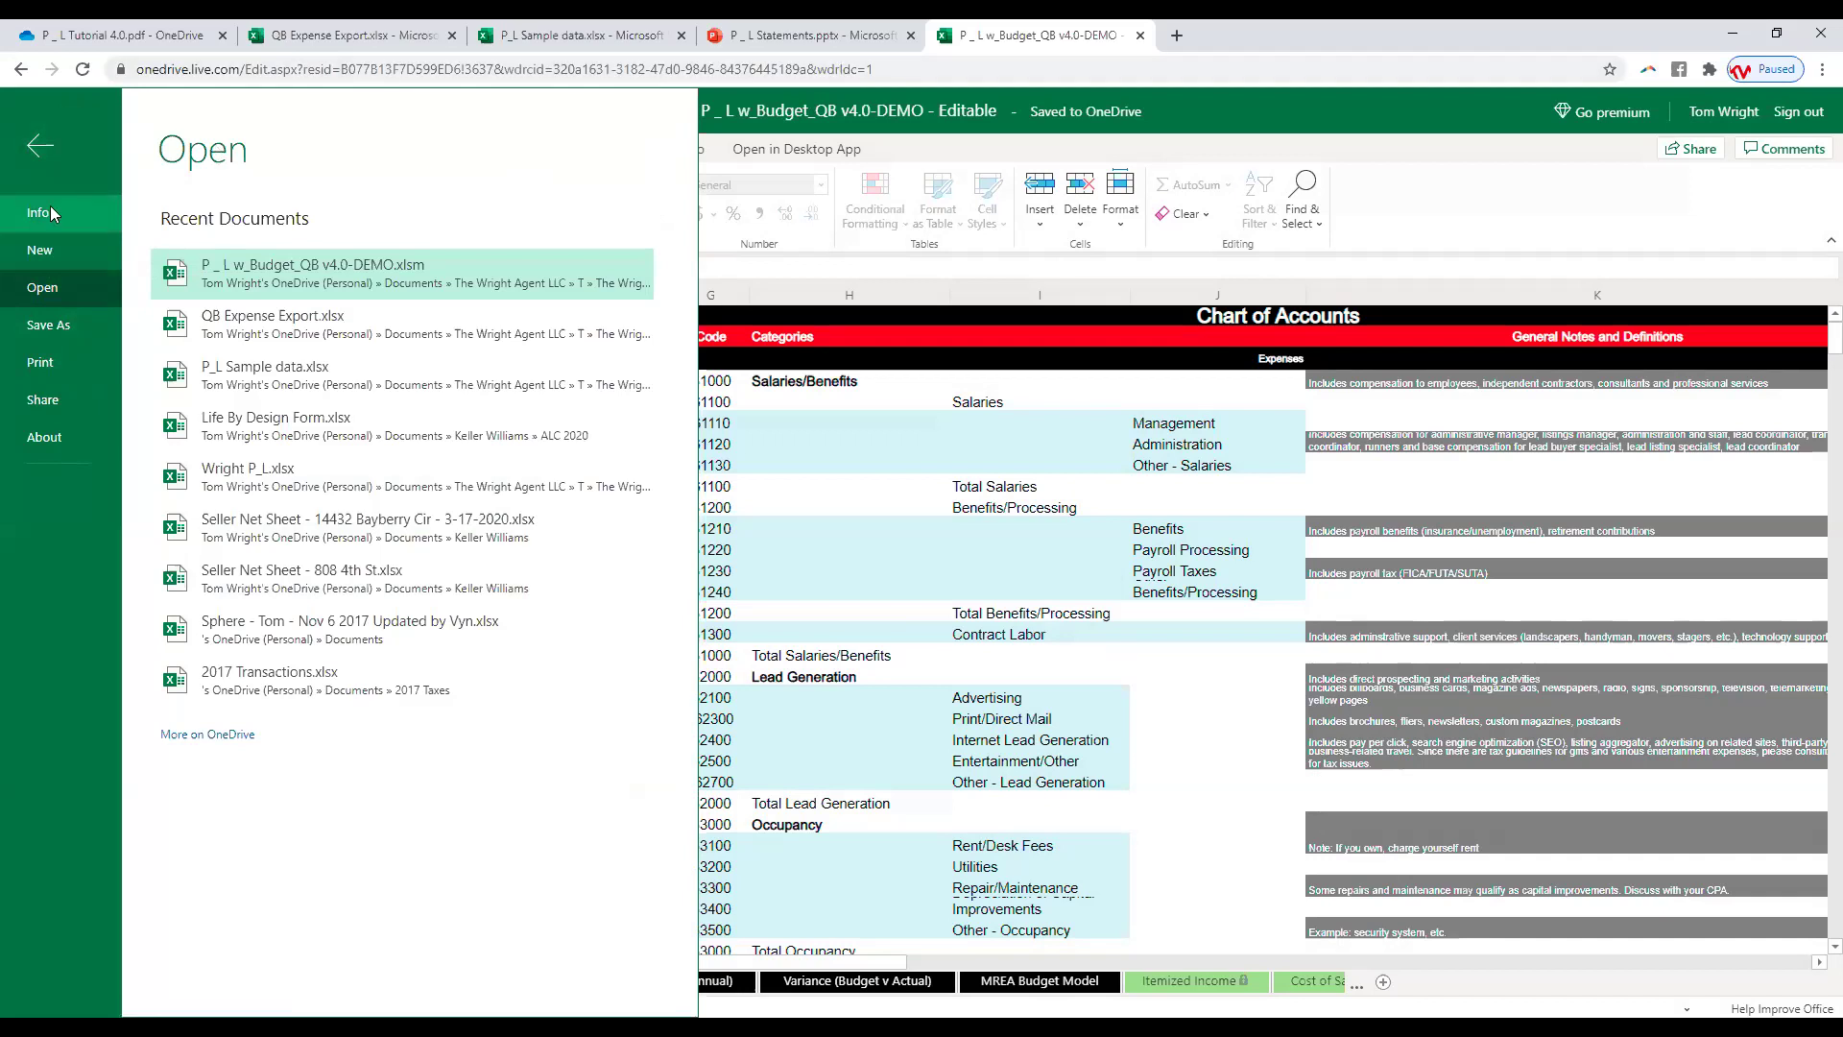
{"action": "left_click", "coordinate": [36, 147]}
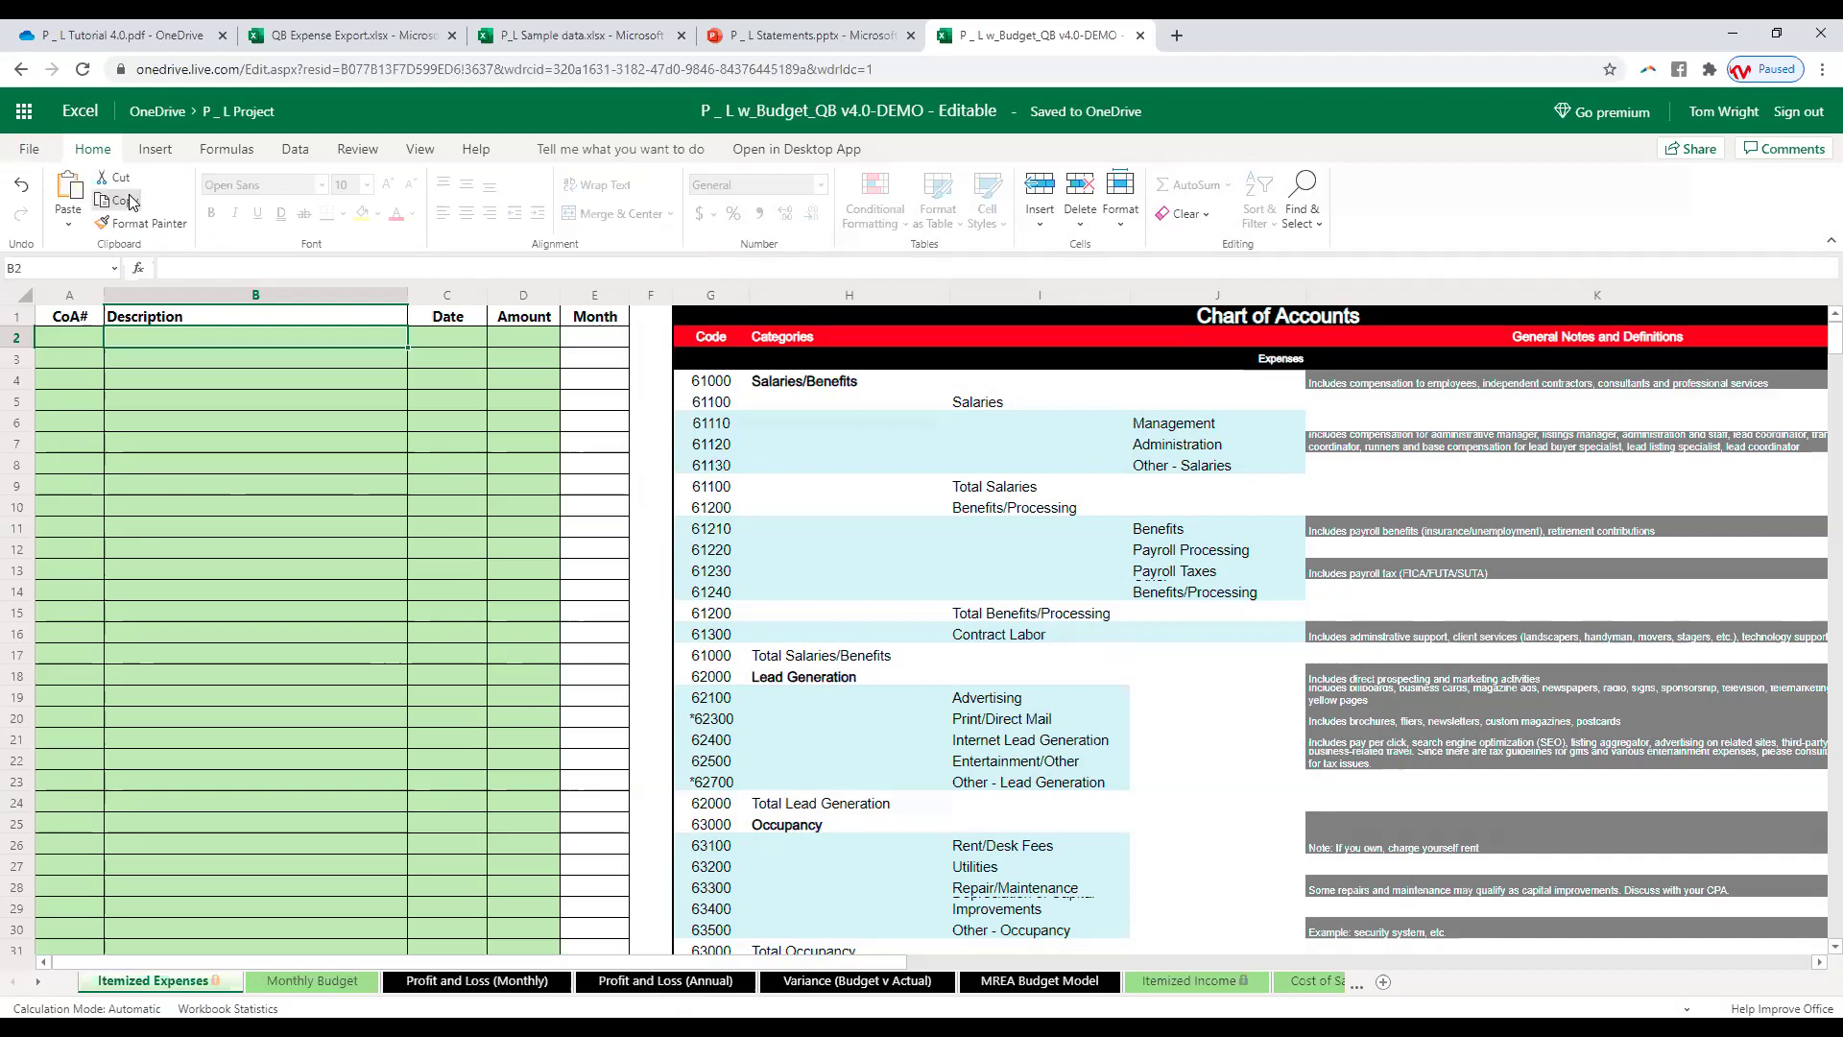
{"action": "left_click", "coordinate": [77, 202]}
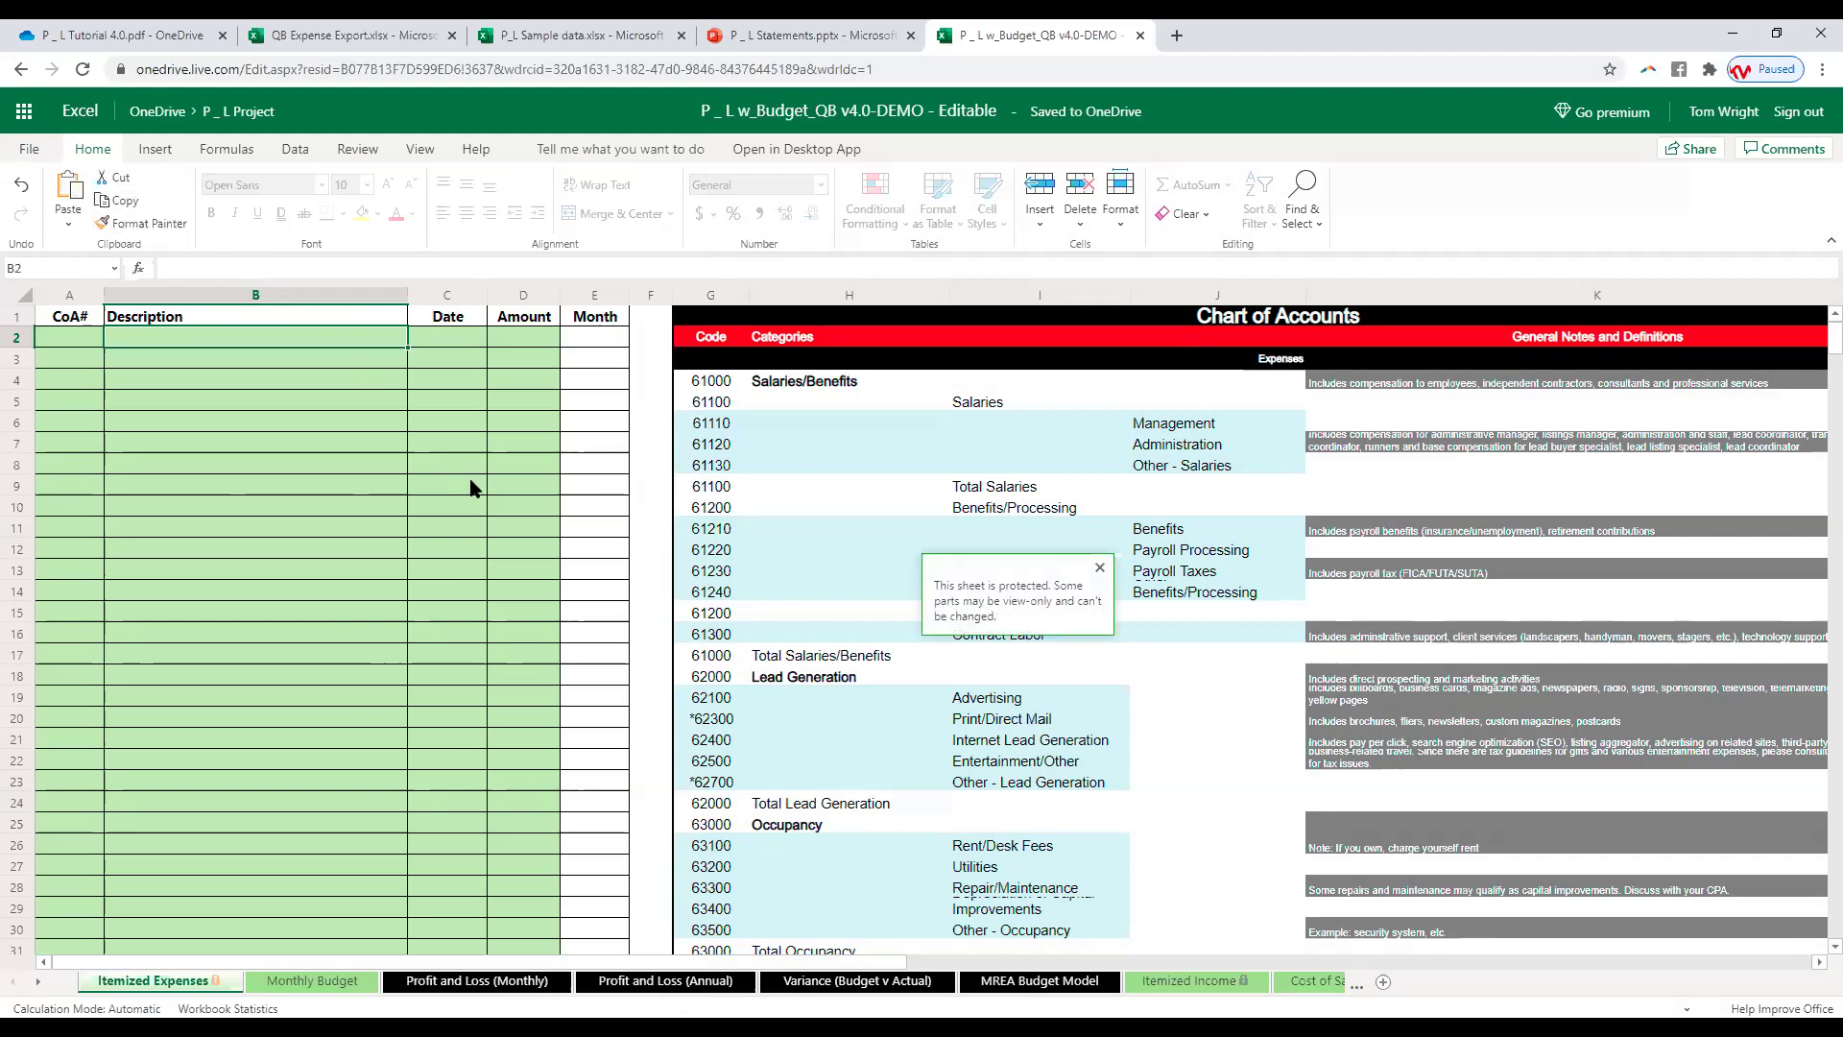
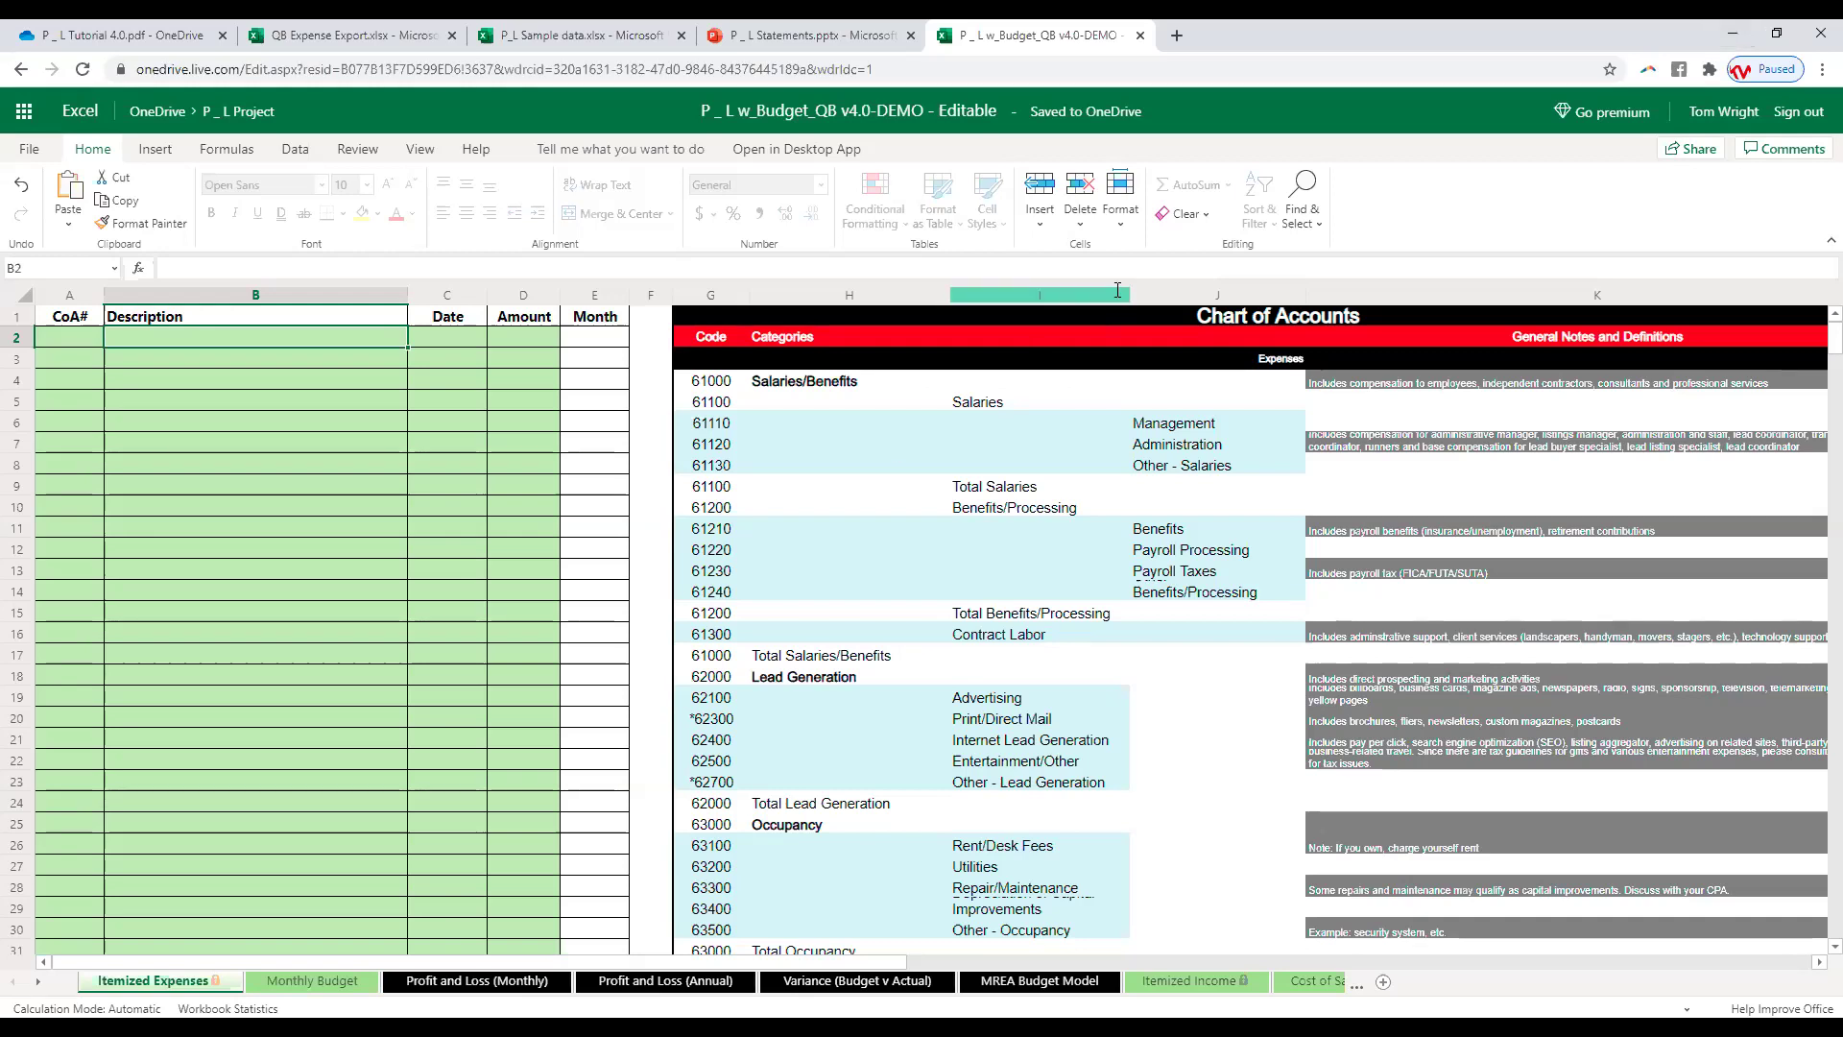
Step: Switch to the P _ L Tutorial 4.0 PDF and exit the browser
{"action": "left_click", "coordinate": [112, 39]}
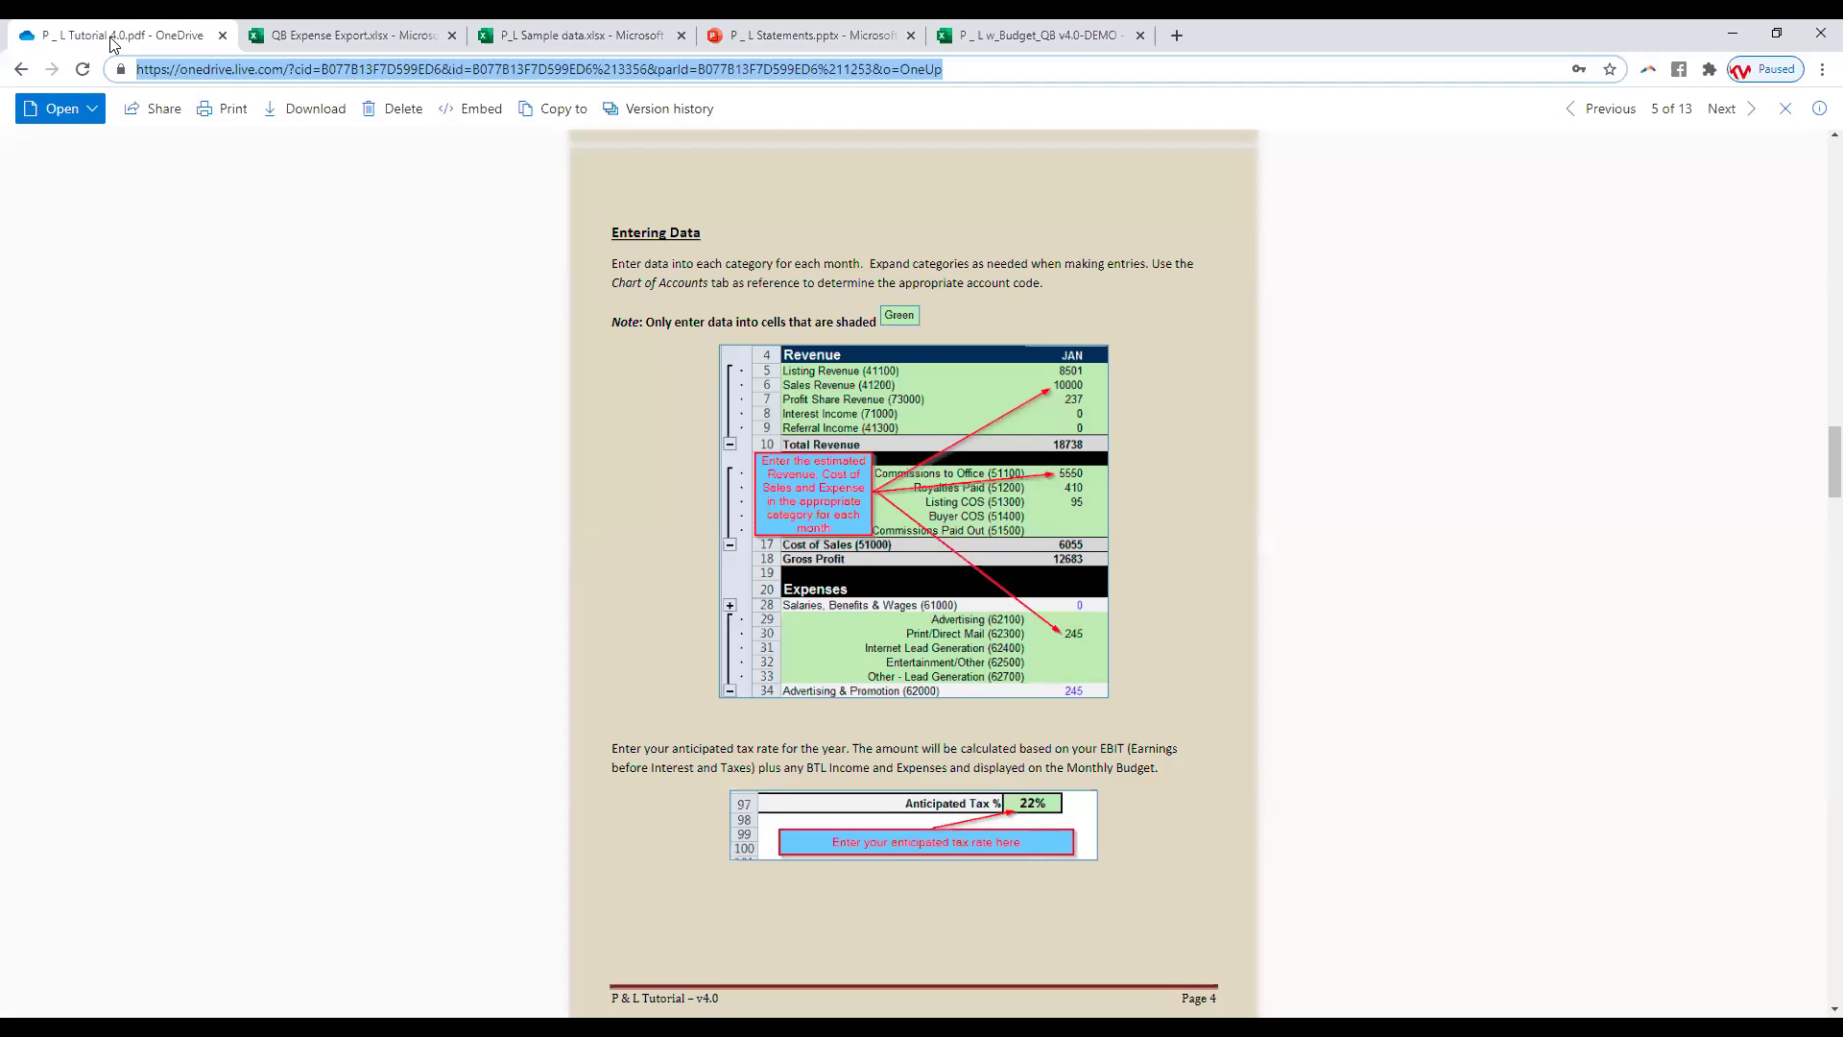
{"action": "left_click", "coordinate": [1820, 70]}
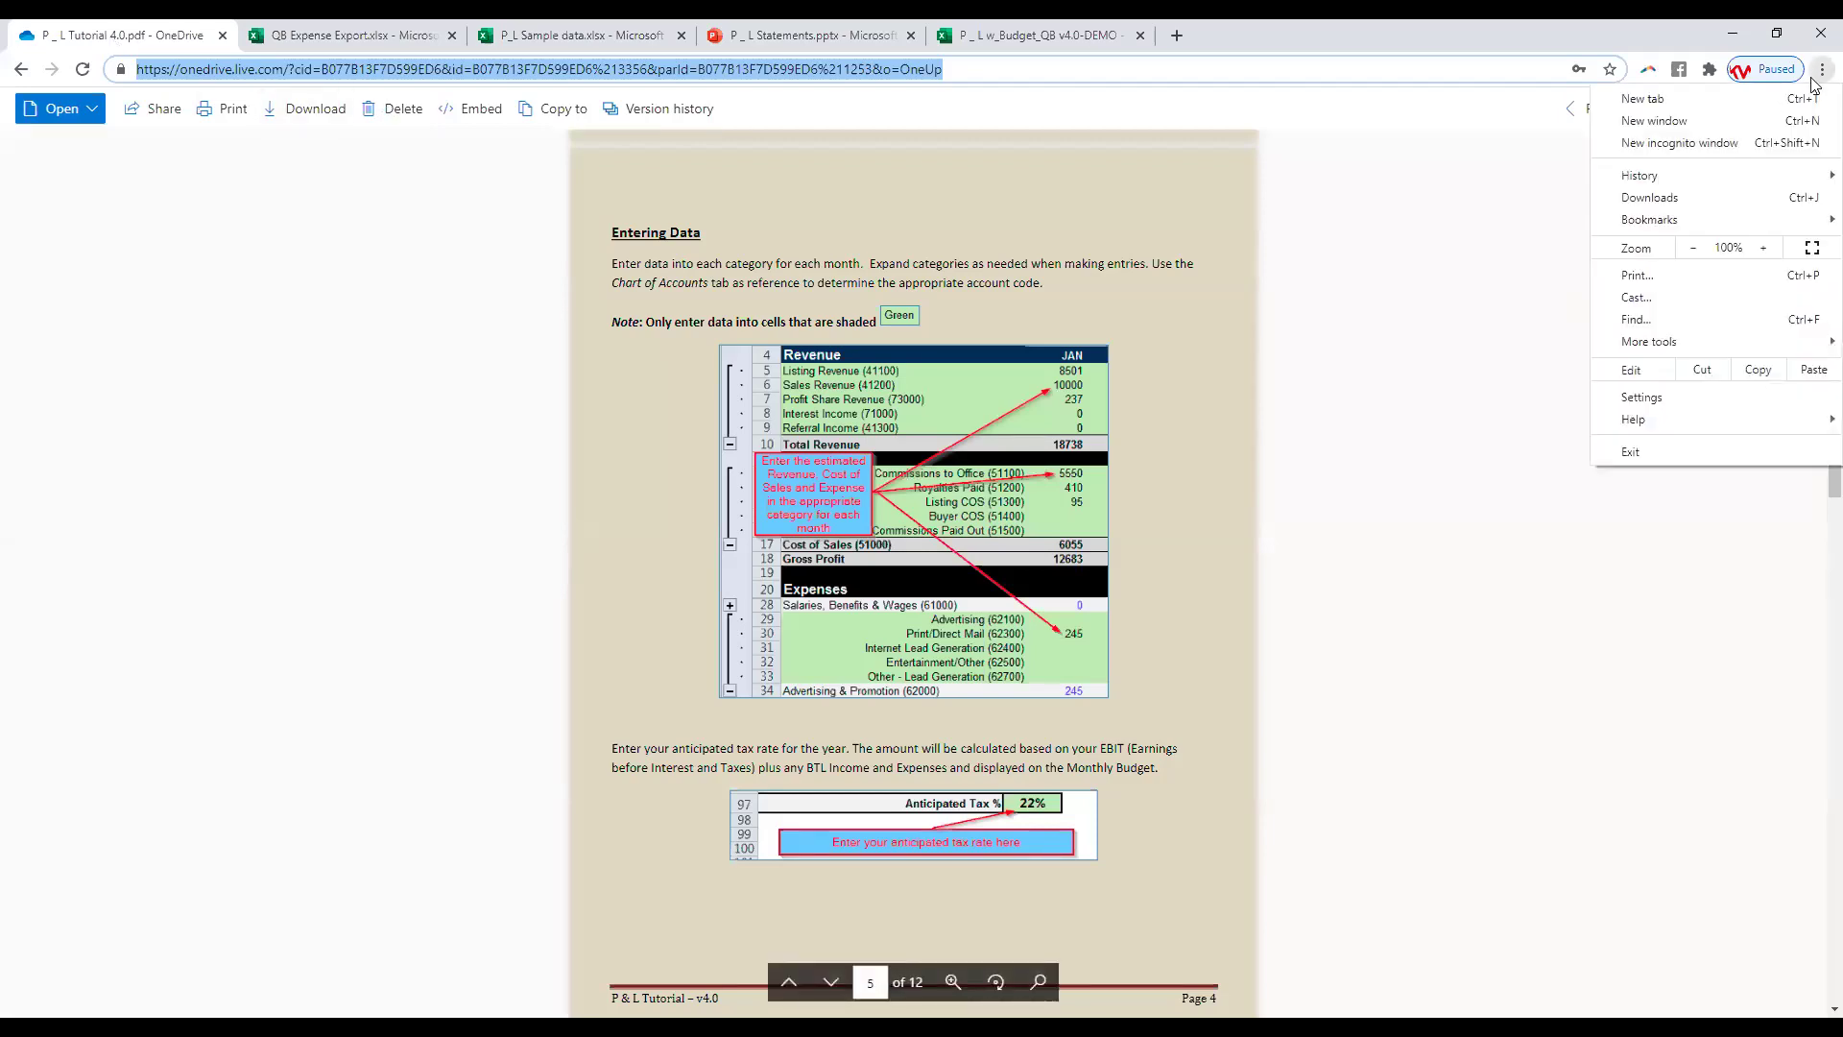
{"action": "left_click", "coordinate": [1690, 466]}
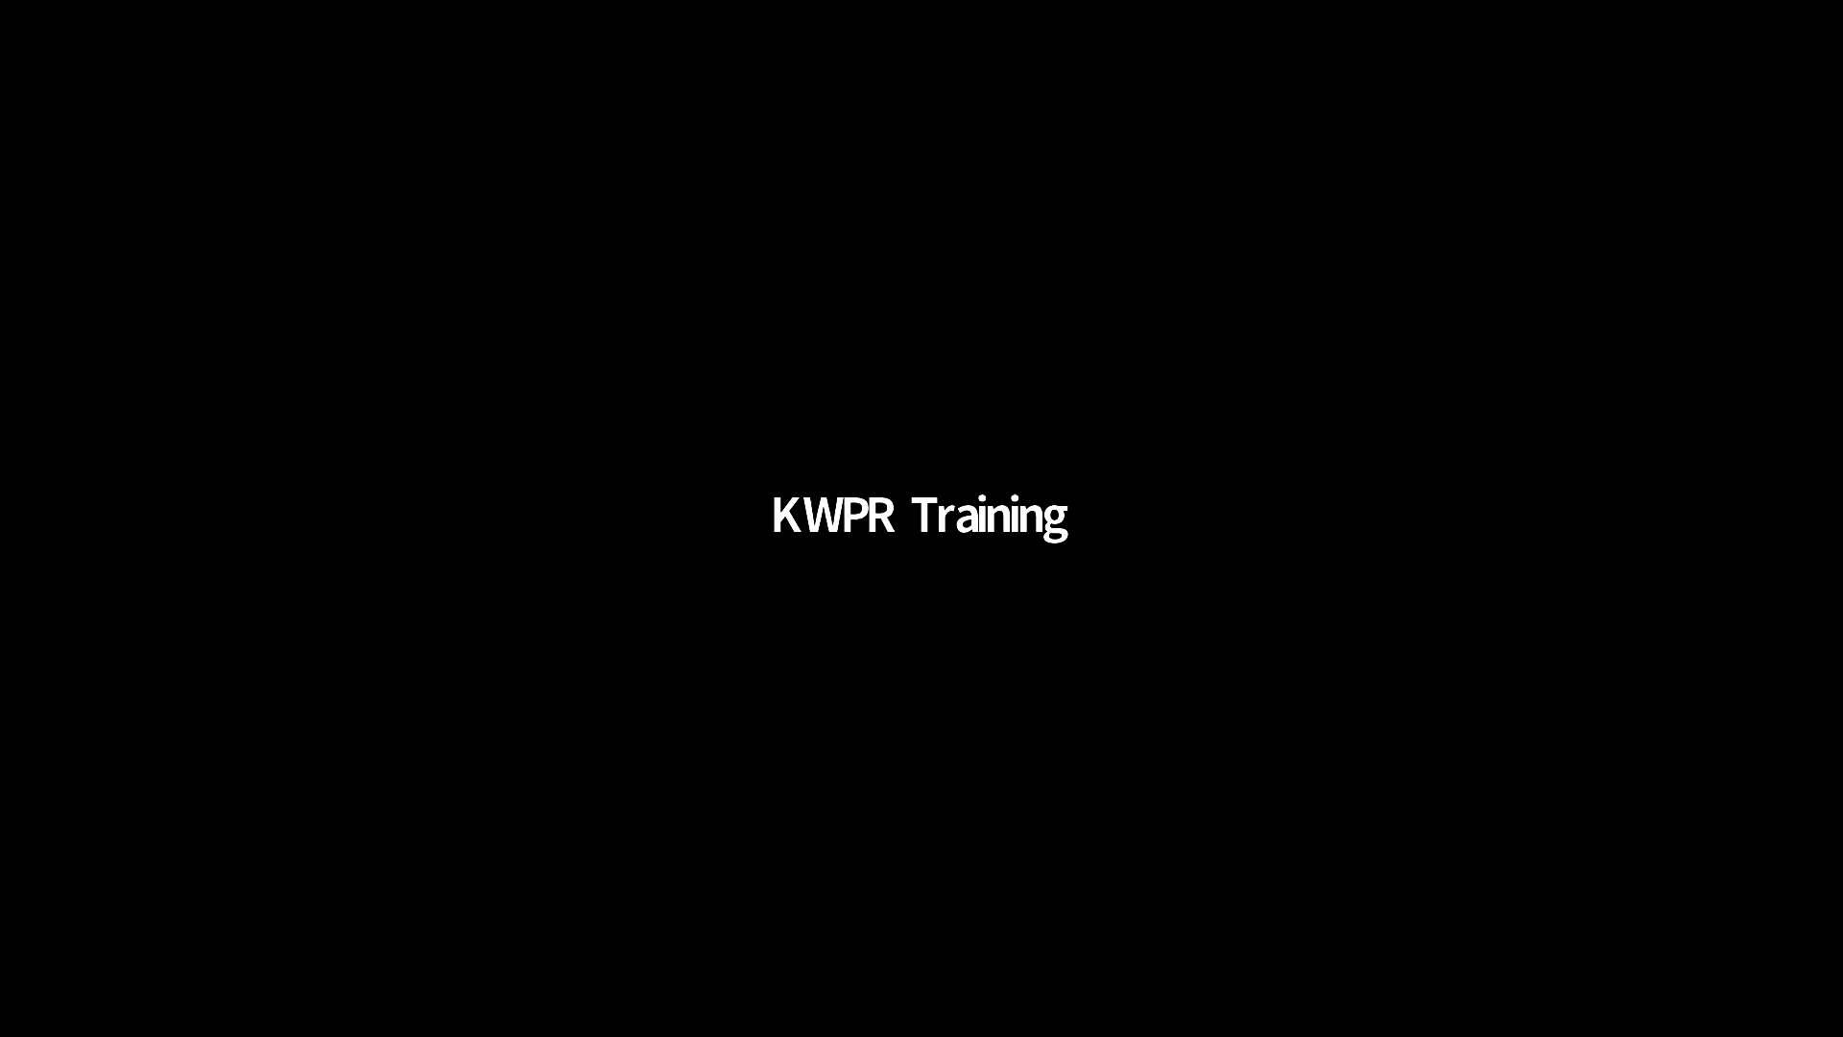